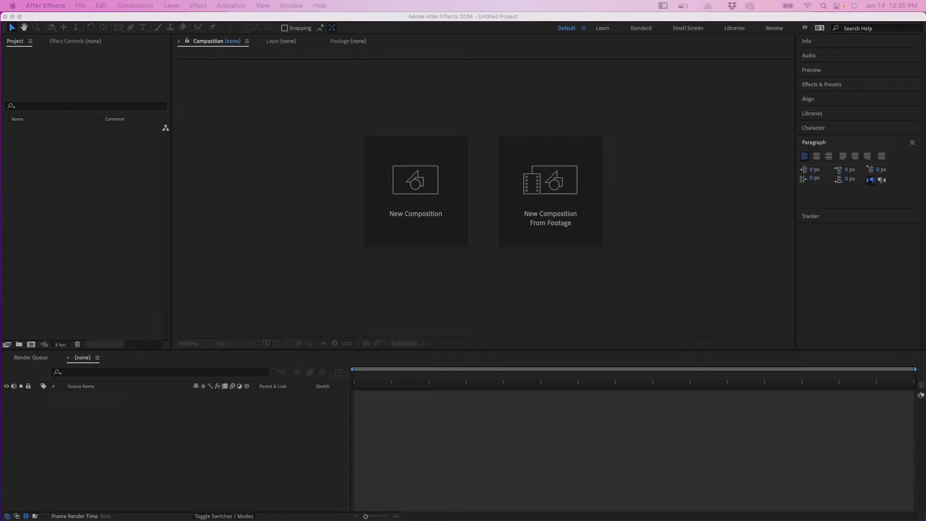
# Start a new composition and name it CAMERA VIEWFINDER OVERLAY
pyautogui.click(28, 194)
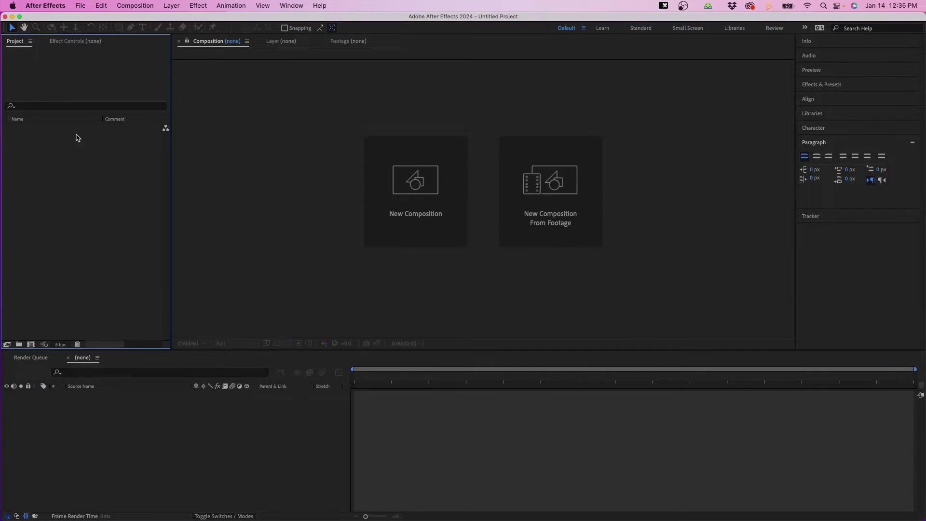
pyautogui.click(144, 8)
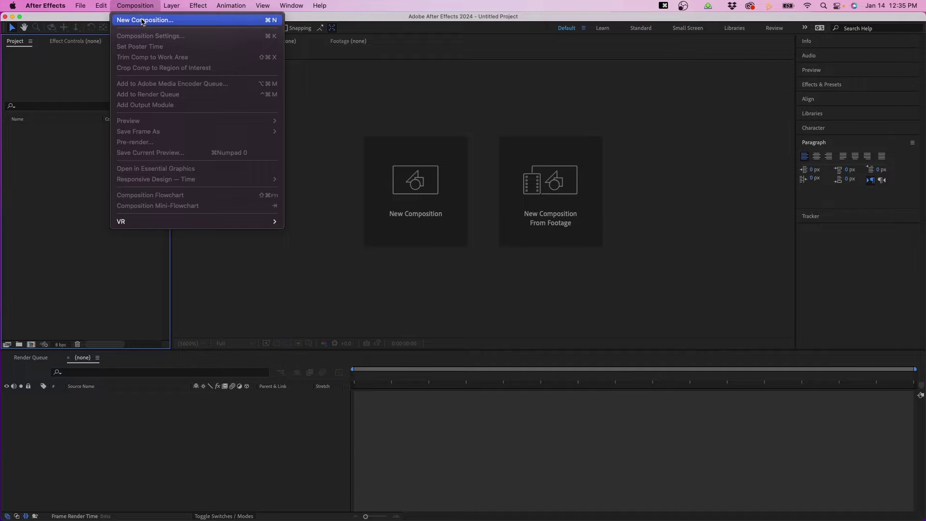
pyautogui.click(144, 20)
pyautogui.write('CAMERA')
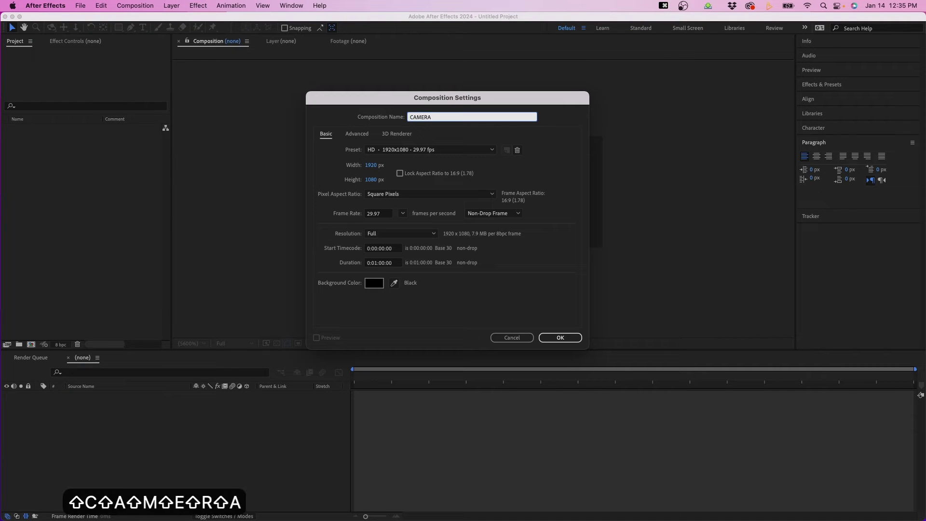
pyautogui.write(' VIEWFINDER OVERLAY')
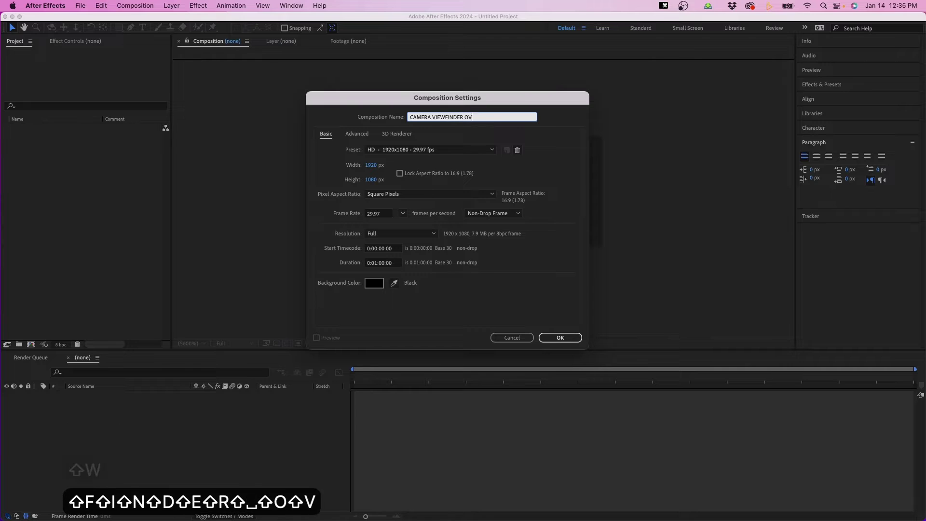
# Create the composition with the HD 1920x1080 29.97 fps preset and a duration of 0:01:00:00
pyautogui.click(393, 153)
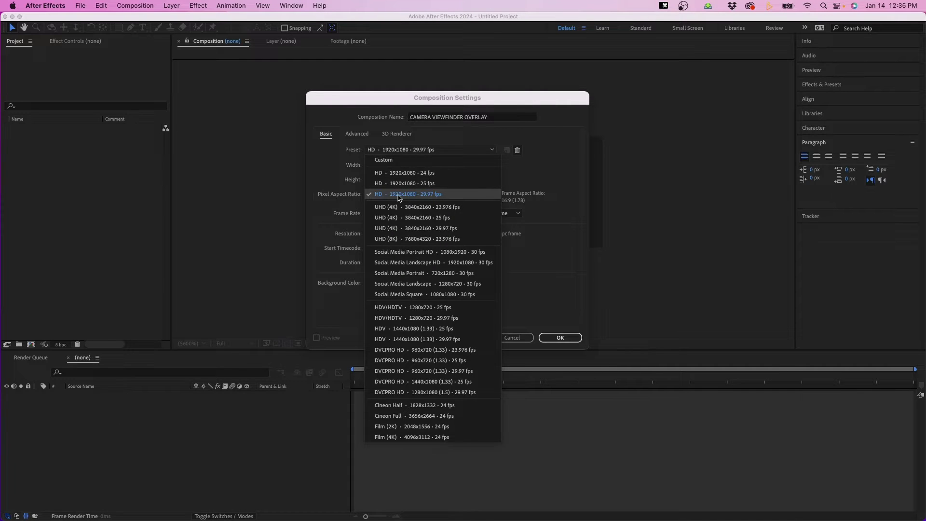
pyautogui.click(399, 194)
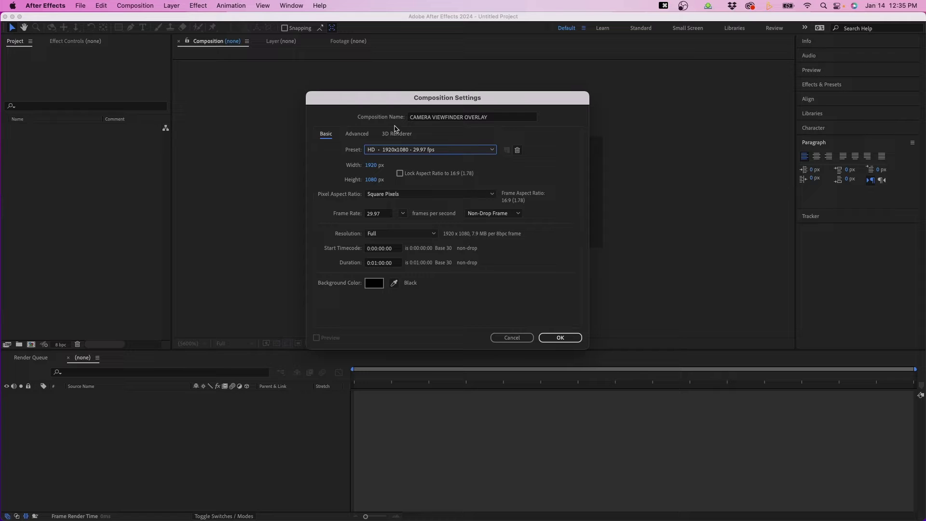
pyautogui.click(386, 152)
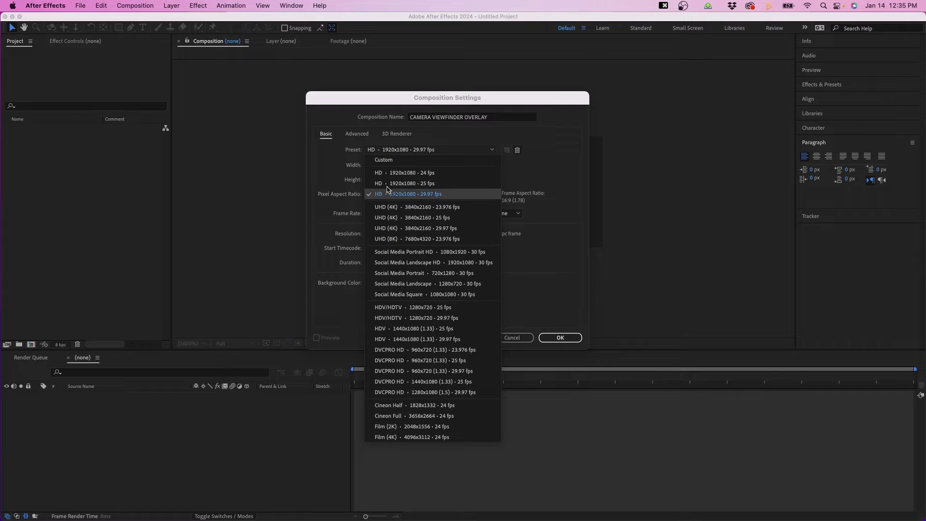
pyautogui.click(335, 161)
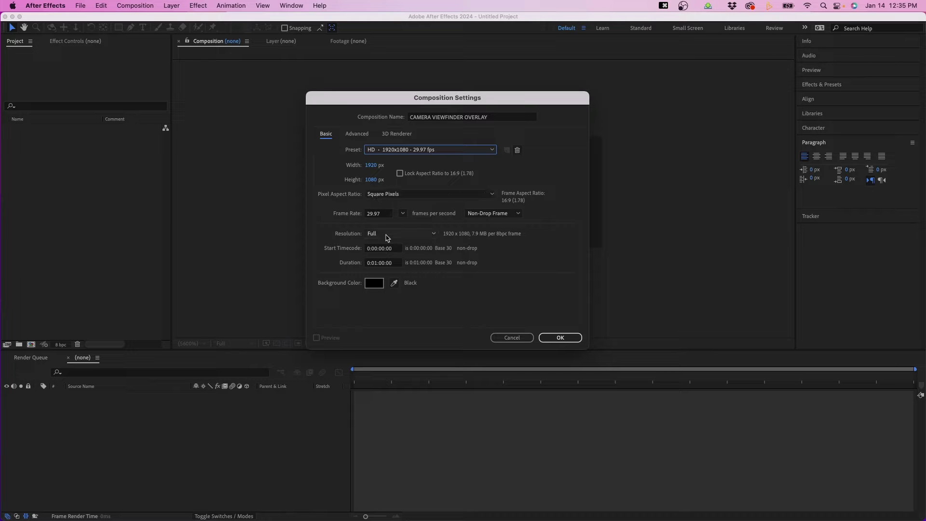
pyautogui.click(373, 264)
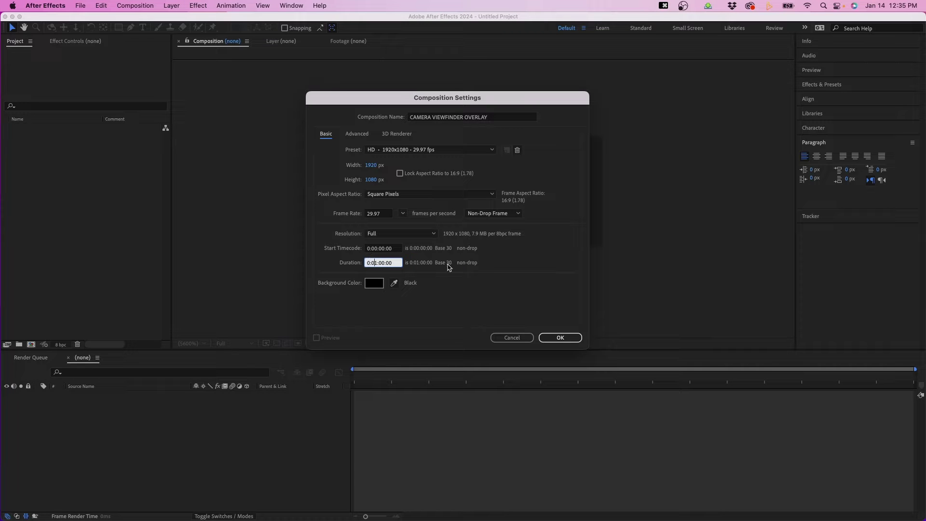
pyautogui.click(560, 337)
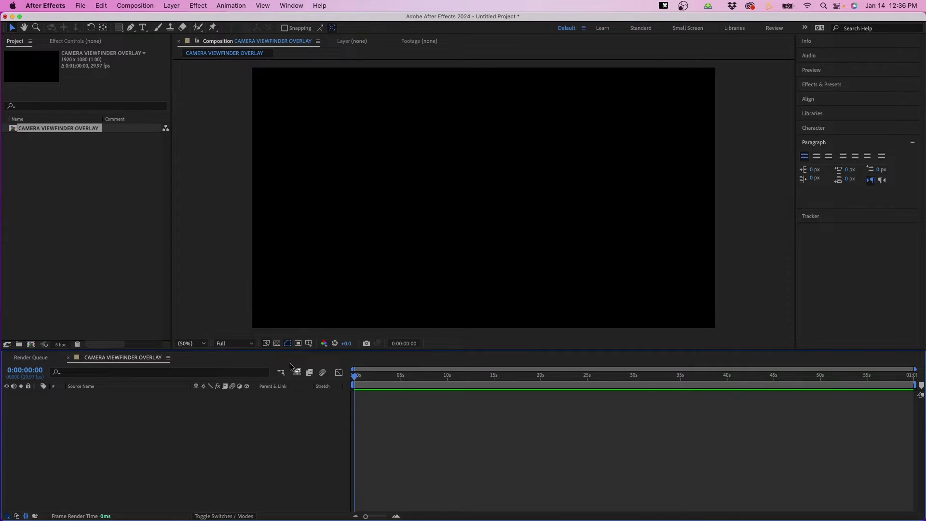
# Display the title/action safe guides over the composition
pyautogui.click(308, 343)
pyautogui.click(332, 353)
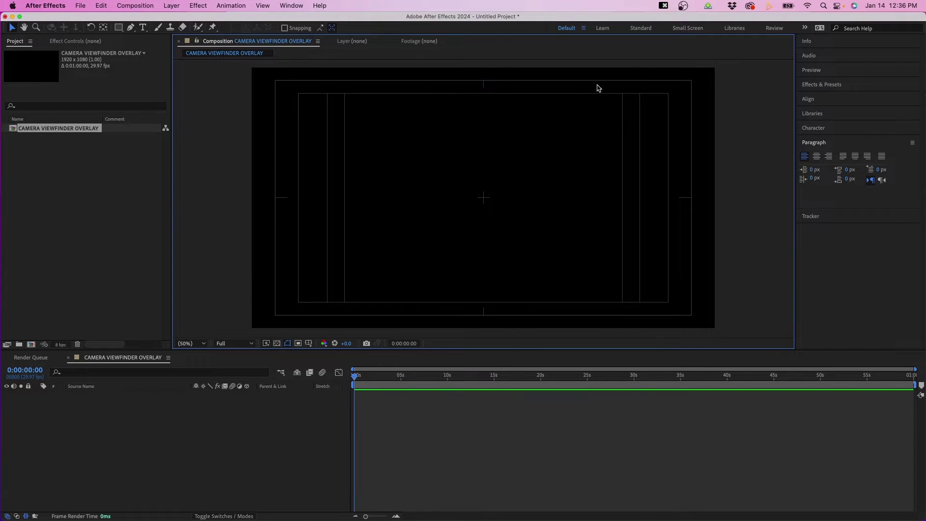
# Set the Pen tool's fill to None and its stroke to a solid white 4 px line
pyautogui.click(130, 27)
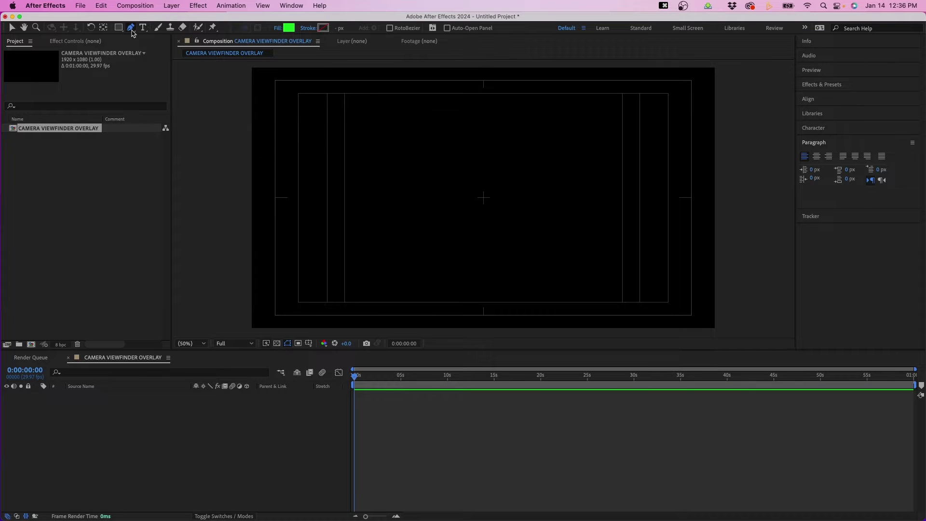
pyautogui.click(278, 29)
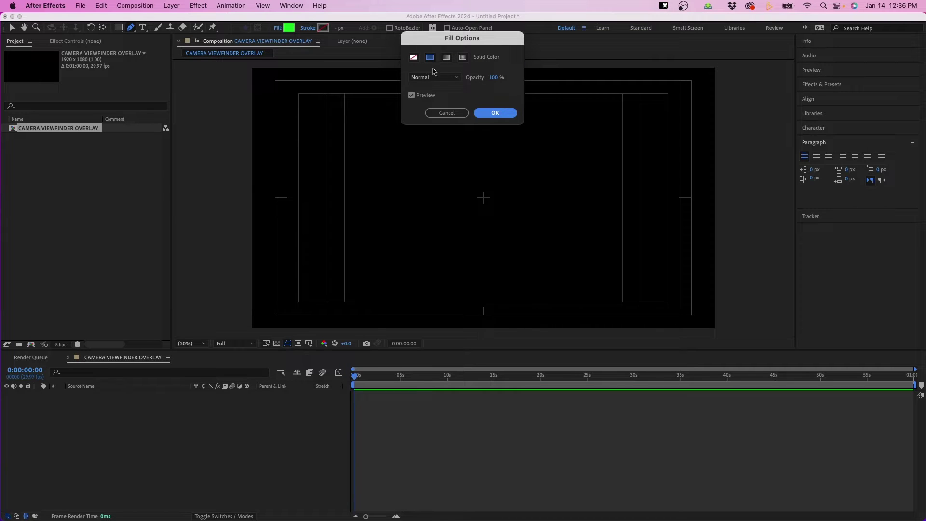
pyautogui.click(413, 58)
pyautogui.click(495, 113)
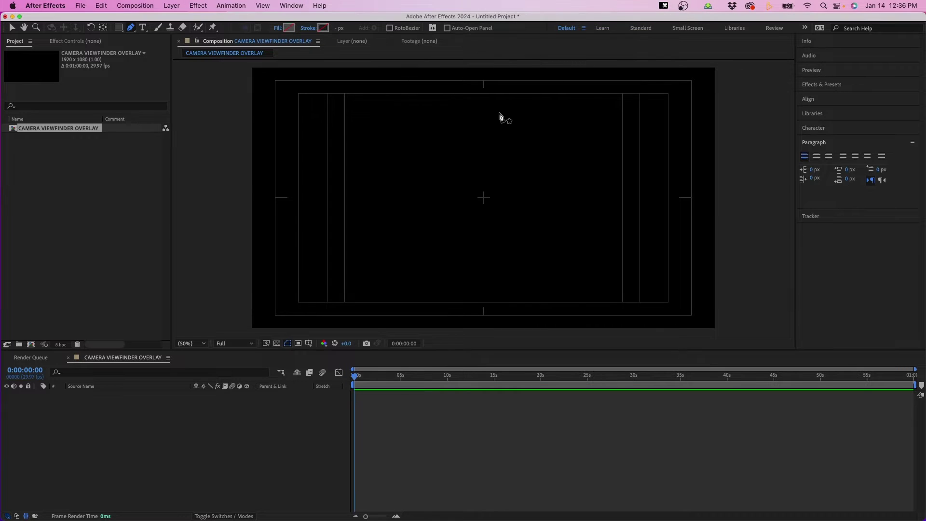
pyautogui.click(308, 29)
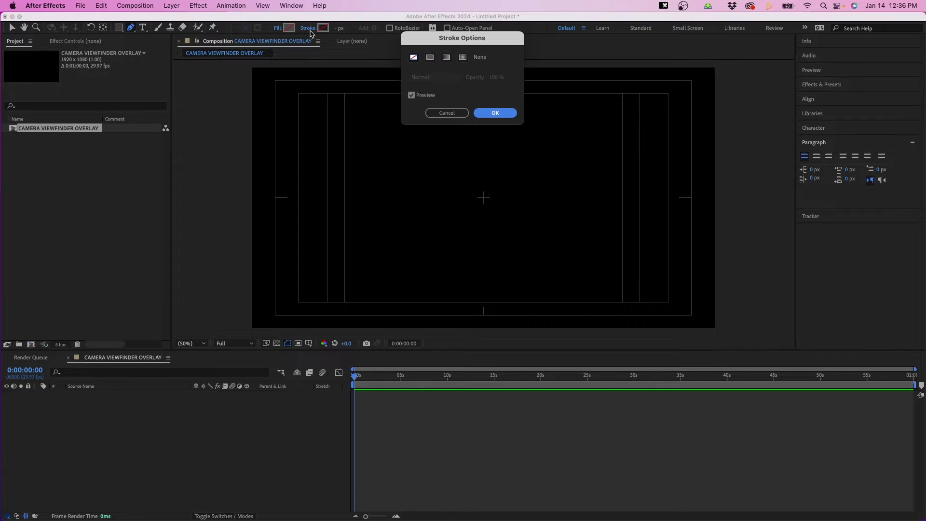
pyautogui.click(430, 58)
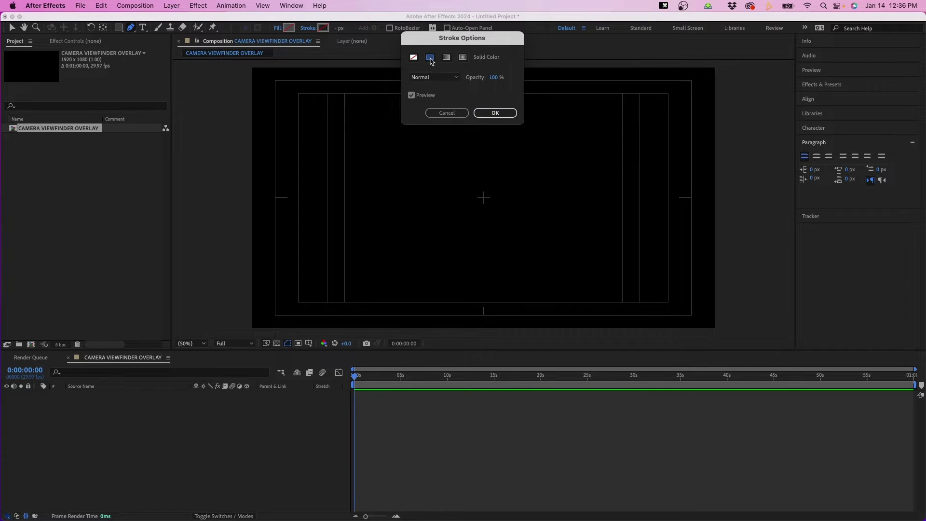
pyautogui.click(483, 113)
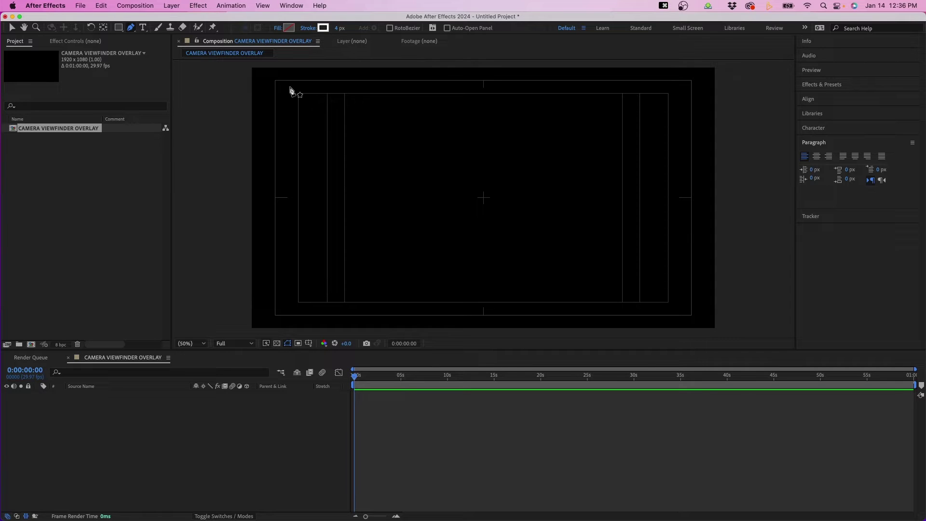
# Draw an L-shaped open path along the top-left corner of the outer action-safe frame
pyautogui.click(352, 80)
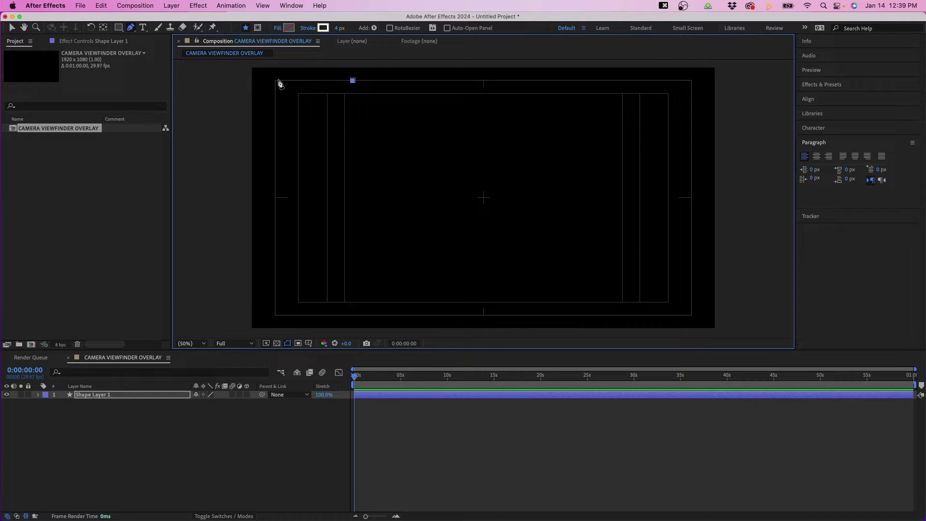
pyautogui.click(276, 81)
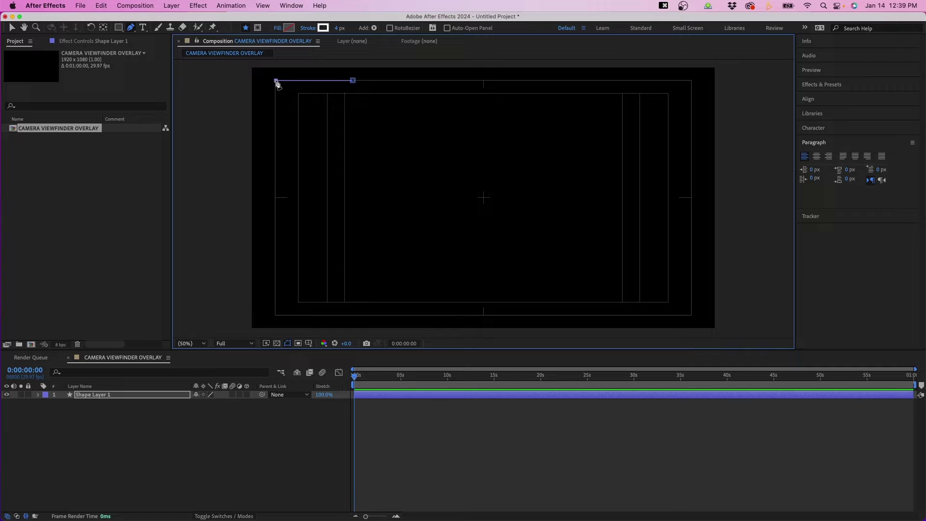
pyautogui.click(276, 152)
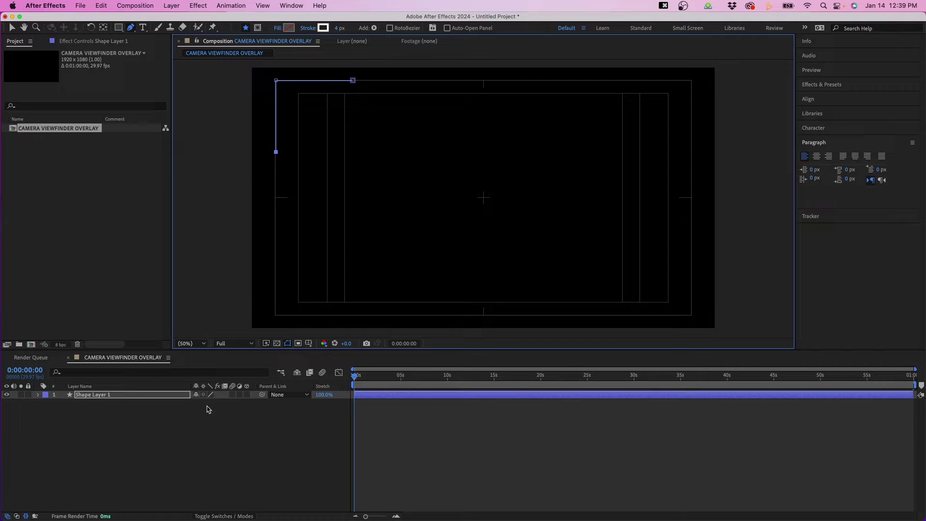
pyautogui.click(205, 426)
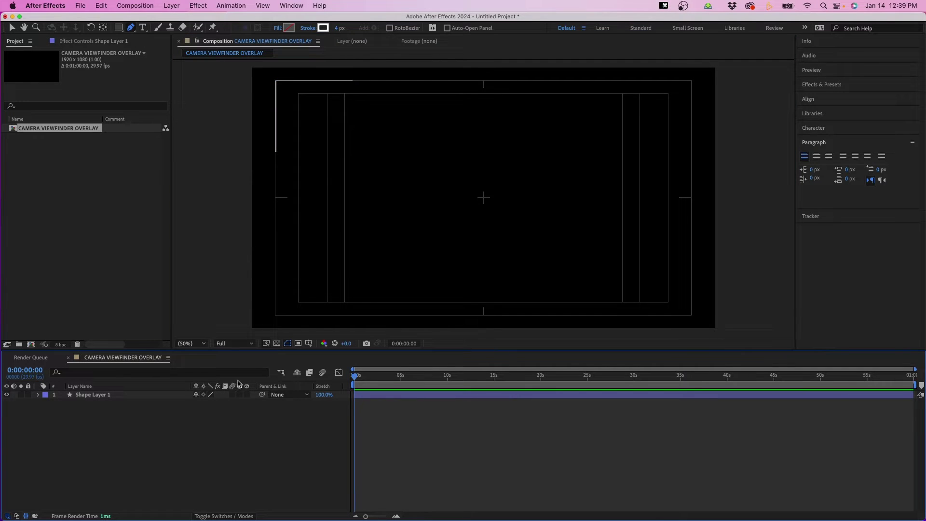
# Shift the corner bracket slightly left so its vertical line sits exactly on the outer safe guide
pyautogui.press('z')
pyautogui.moveTo(264, 135); pyautogui.dragTo(301, 171)
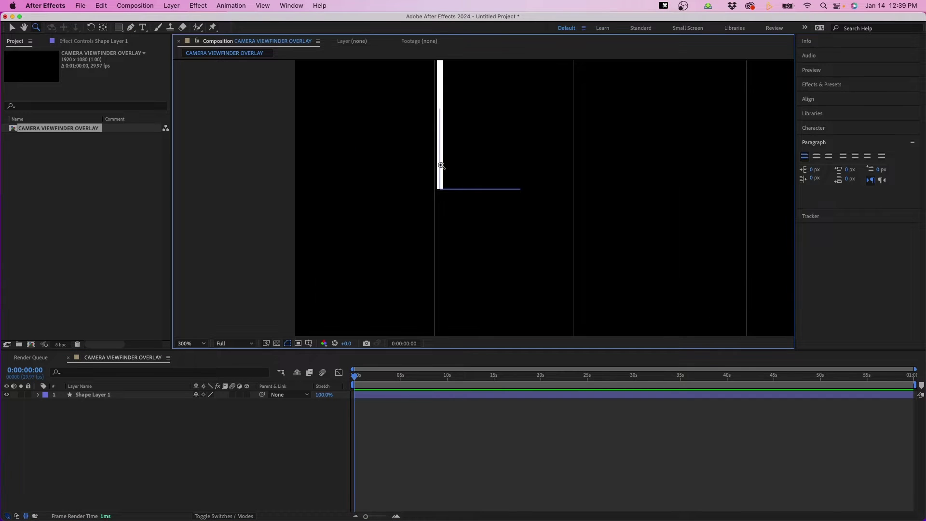
pyautogui.press('v')
pyautogui.moveTo(442, 172); pyautogui.dragTo(436, 172)
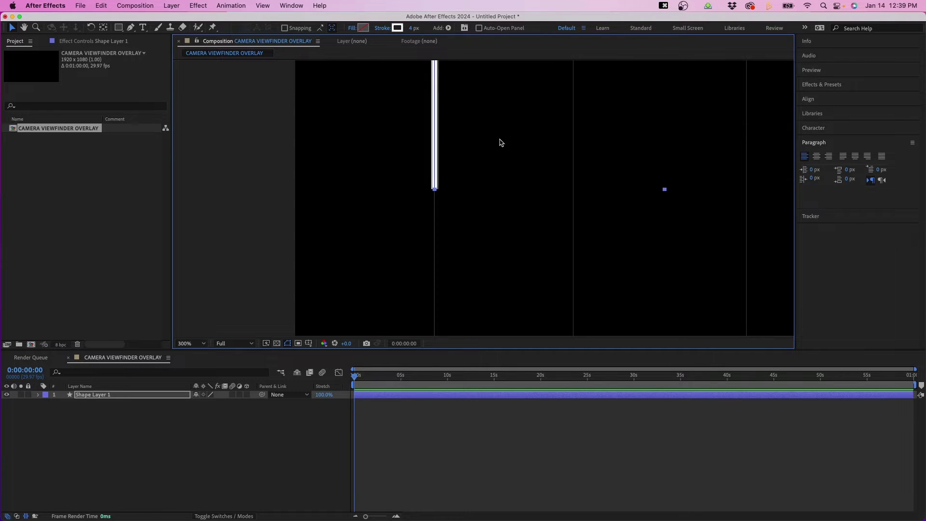
# Examine the bracket's alignment with the outer safe guide at its corner and along its horizontal arm, ending with the whole frame in view
pyautogui.press('h')
pyautogui.moveTo(509, 196); pyautogui.dragTo(509, 270)
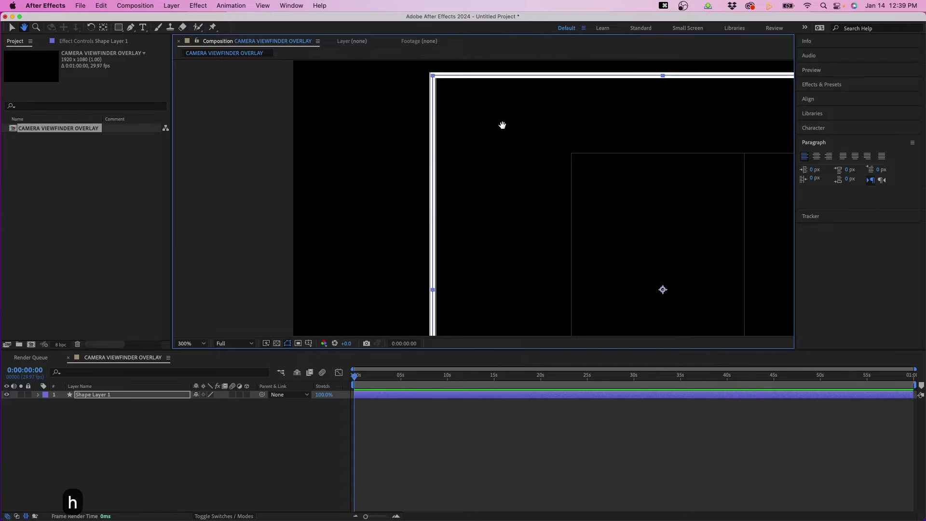
pyautogui.moveTo(503, 125); pyautogui.dragTo(480, 183)
pyautogui.hscroll(10, 579, 166)
pyautogui.moveTo(618, 144); pyautogui.dragTo(596, 156)
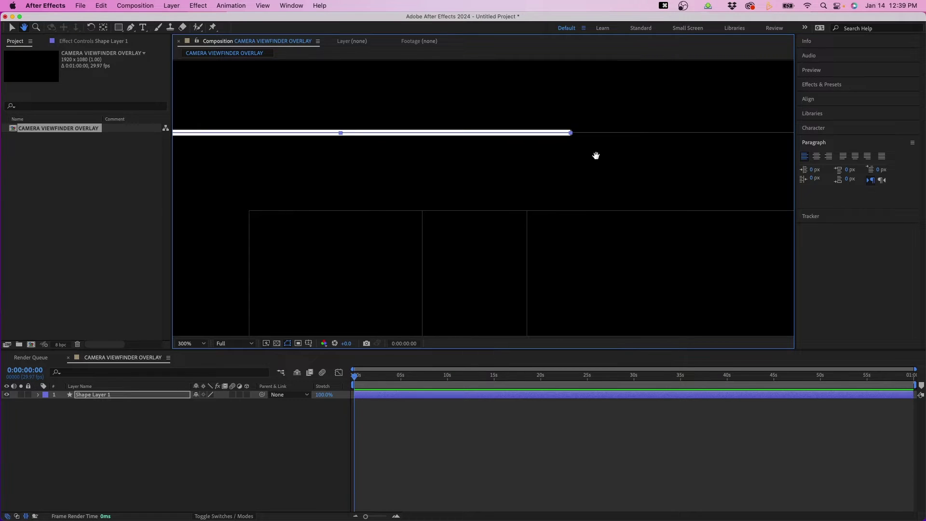
pyautogui.press('v')
pyautogui.click(539, 209)
pyautogui.press(',')
pyautogui.press(',')
pyautogui.press(',')
pyautogui.press(',')
pyautogui.press(',')
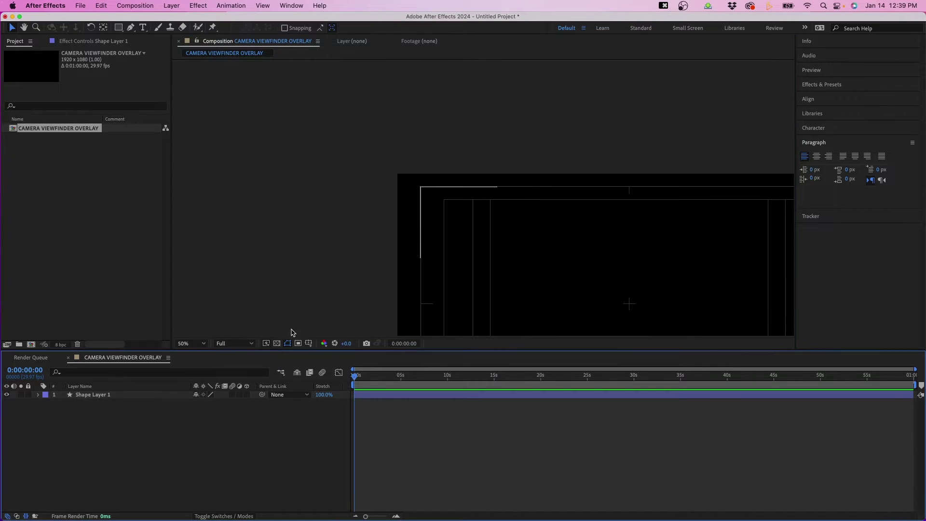
pyautogui.click(189, 343)
pyautogui.click(193, 360)
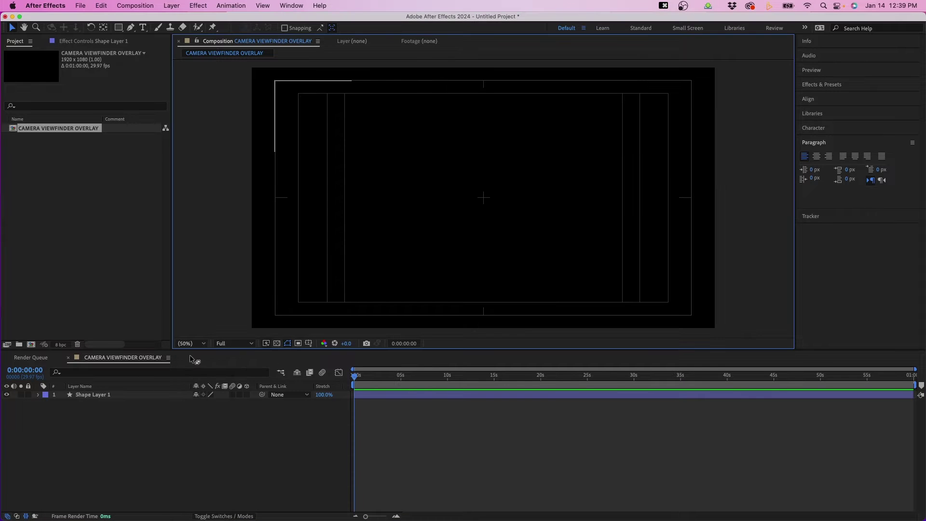
# Rename the bracket's shape layer as TOP LEFT CORNER
pyautogui.click(116, 395)
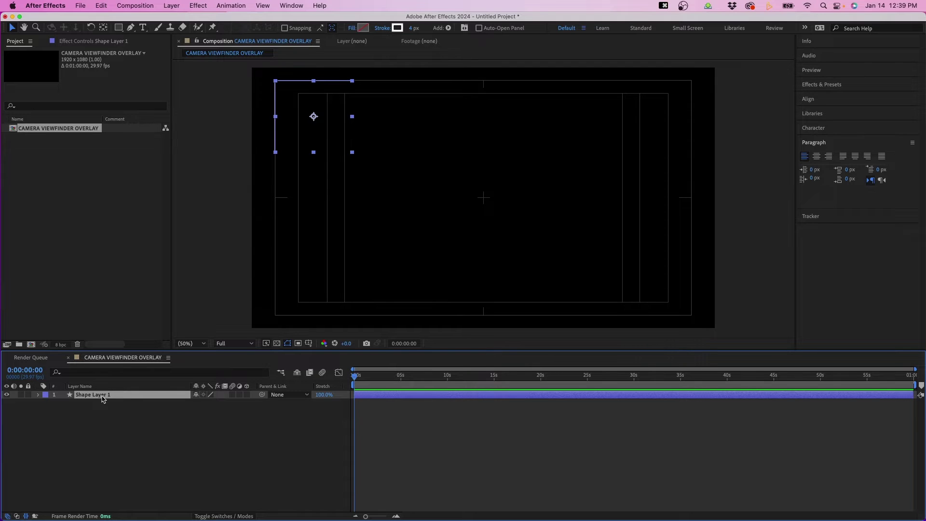
pyautogui.press('Return')
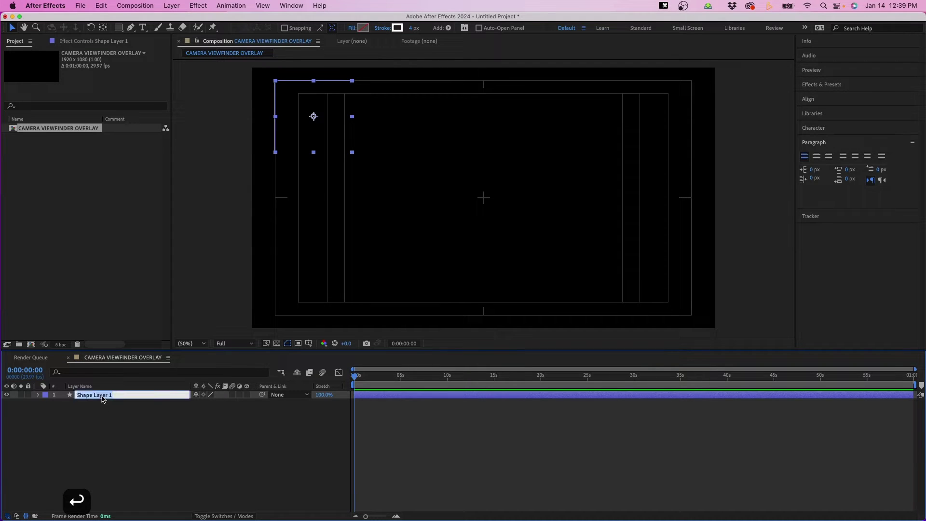
pyautogui.write('TOP ')
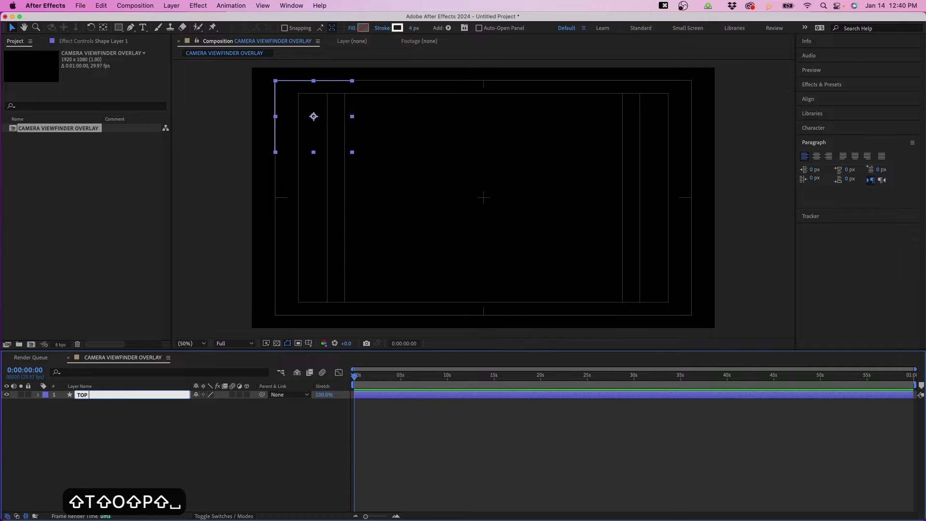
pyautogui.write('LEFT CORNER')
pyautogui.press('Return')
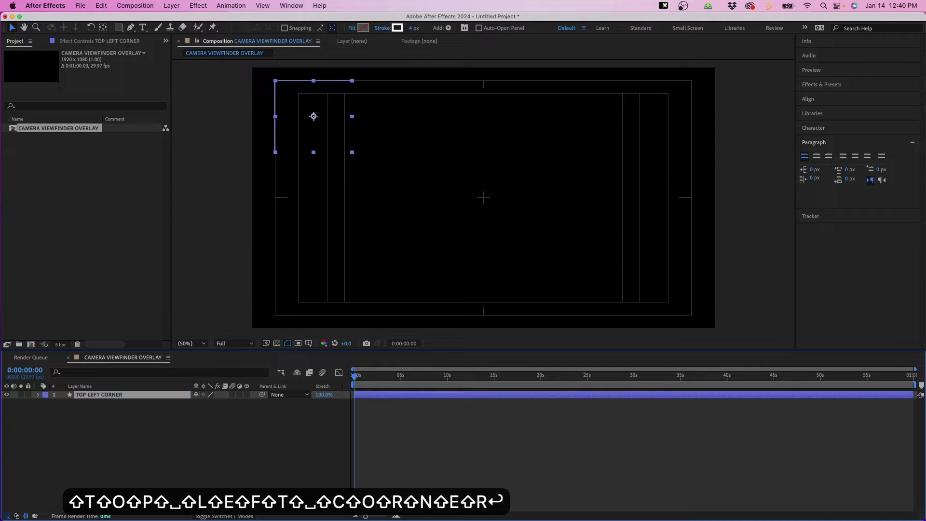
pyautogui.click(73, 412)
# Duplicate the TOP LEFT CORNER layer and rename the copy as TOP RIGHT CORNER
pyautogui.click(102, 395)
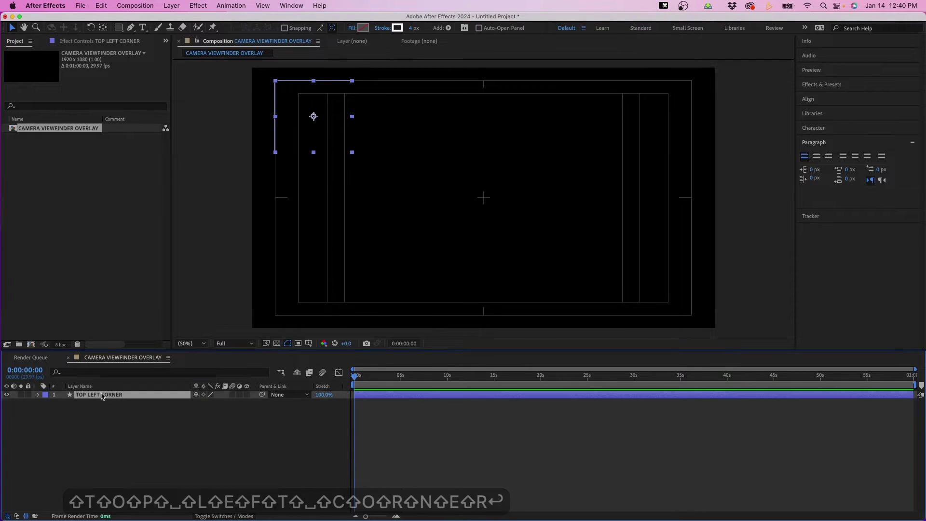
pyautogui.press('super+d')
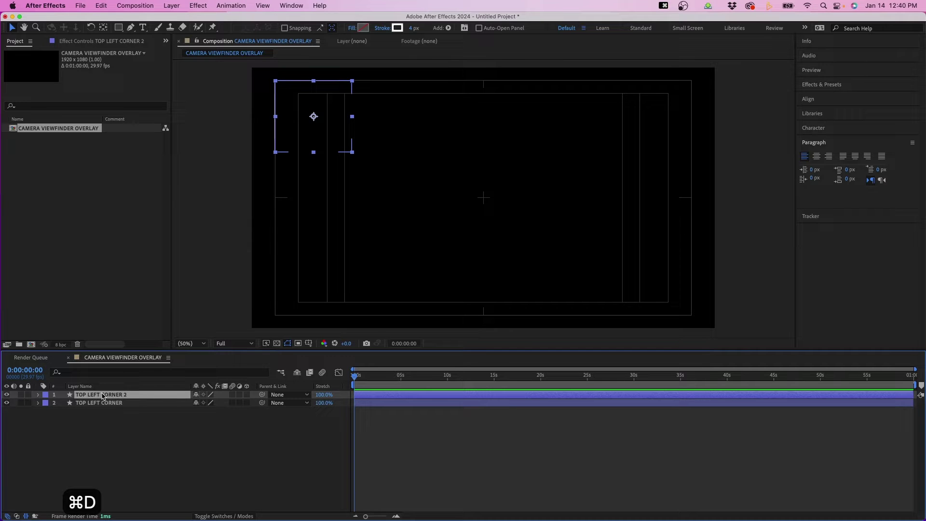
pyautogui.press('Return')
pyautogui.write('TOP')
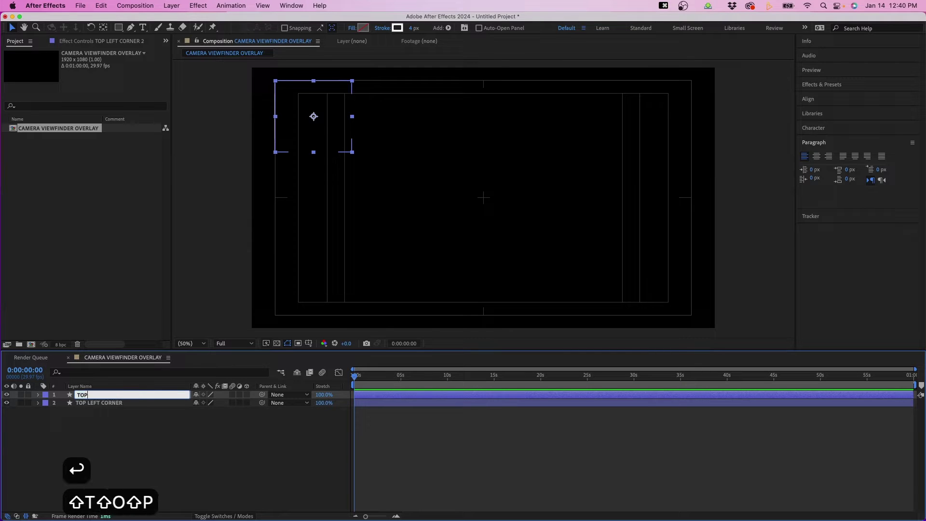
pyautogui.write(' RIGHT CORNER')
pyautogui.press('Return')
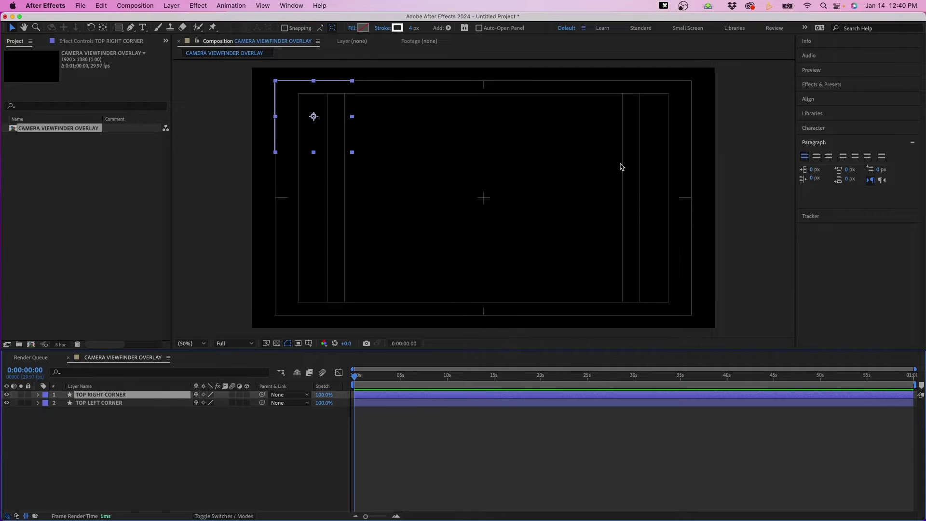
# Flip the TOP RIGHT CORNER bracket horizontally by setting its horizontal scale to -100%
pyautogui.press('s')
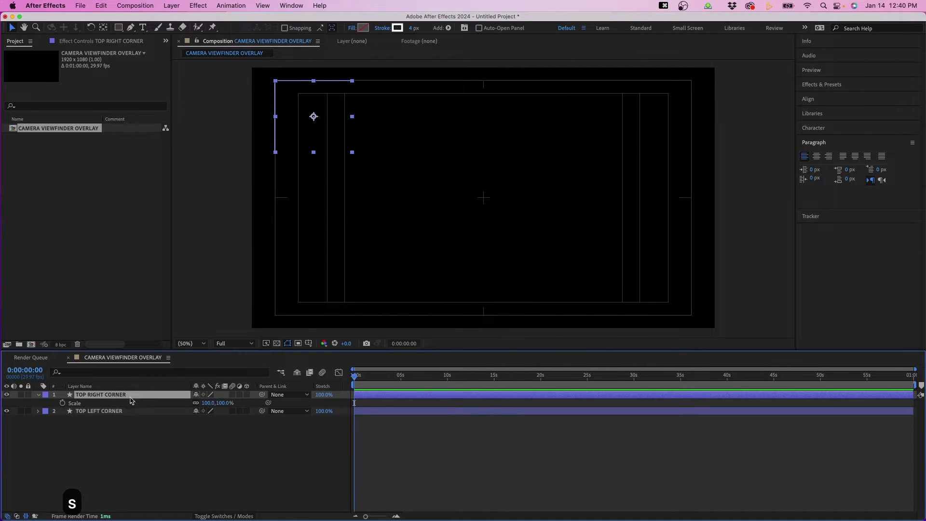
pyautogui.click(207, 403)
pyautogui.press('Up')
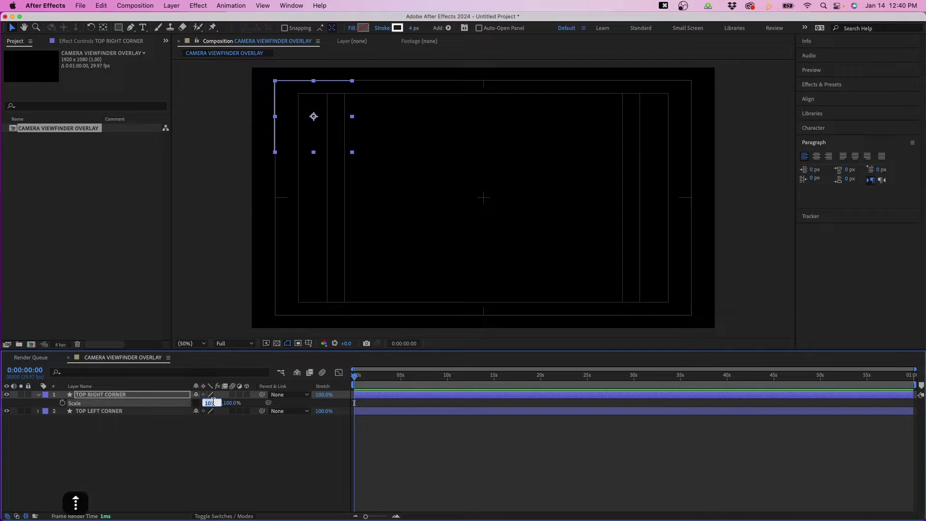
pyautogui.write('-100')
pyautogui.press('Return')
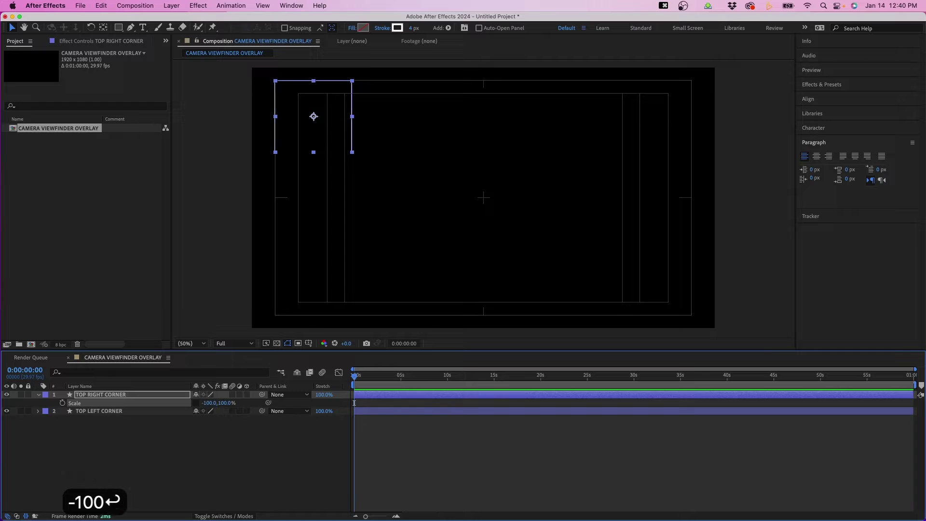
pyautogui.click(205, 429)
# Move the TOP RIGHT CORNER bracket across to an X position of about 1664, onto the right outer safe guide
pyautogui.click(143, 397)
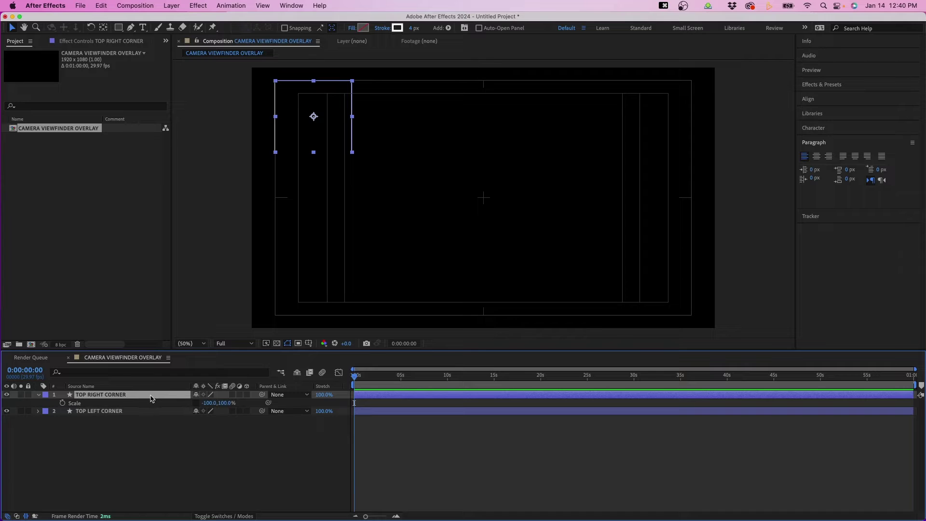
pyautogui.press('p')
pyautogui.moveTo(193, 406); pyautogui.dragTo(815, 357)
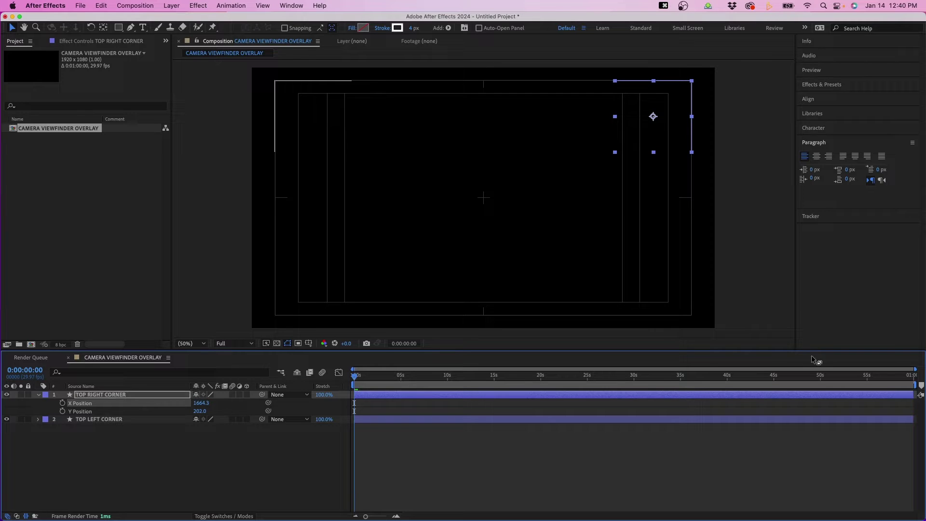
pyautogui.click(671, 480)
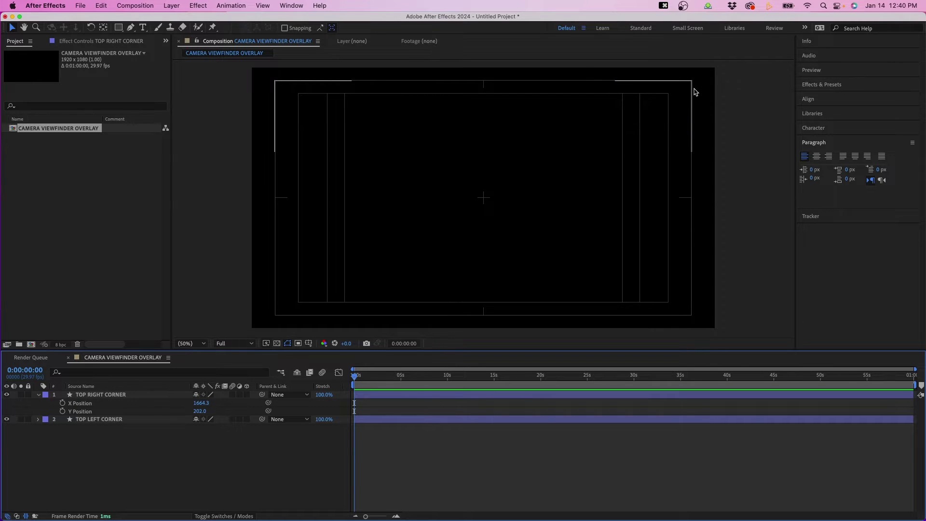
# Hide the title/action safe guides to view the two upper brackets on their own
pyautogui.click(309, 344)
pyautogui.click(333, 353)
pyautogui.click(230, 464)
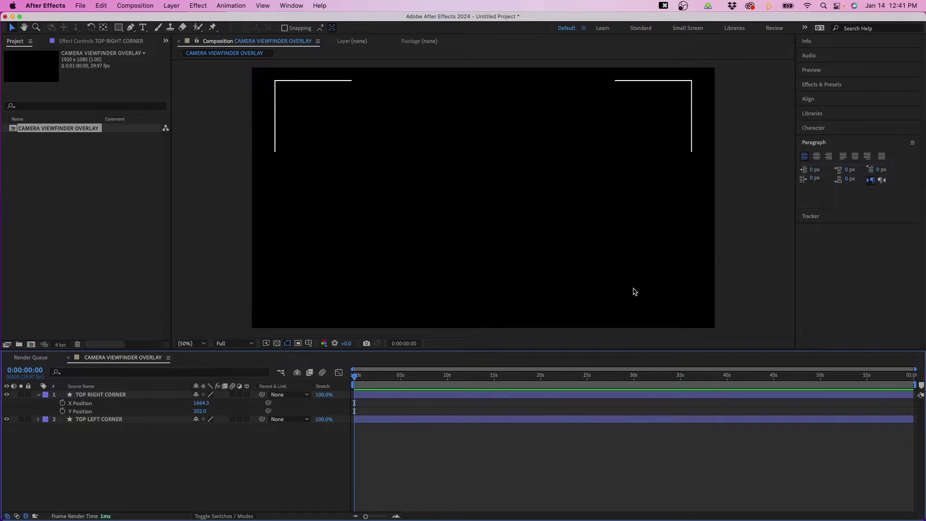
# Duplicate both upper corner layers and stack the two copies together above the originals
pyautogui.click(150, 395)
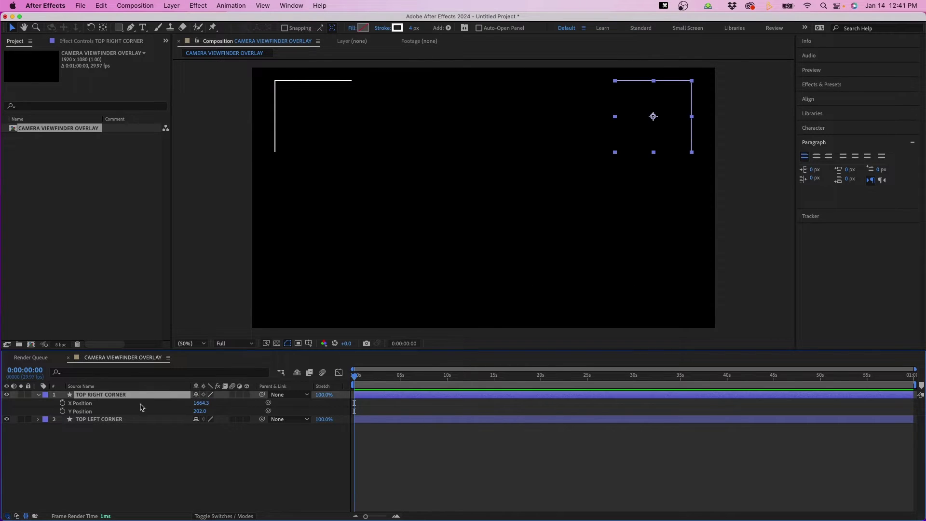
pyautogui.keyDown('shift'); pyautogui.click(133, 420); pyautogui.keyUp('shift')
pyautogui.press('super+d')
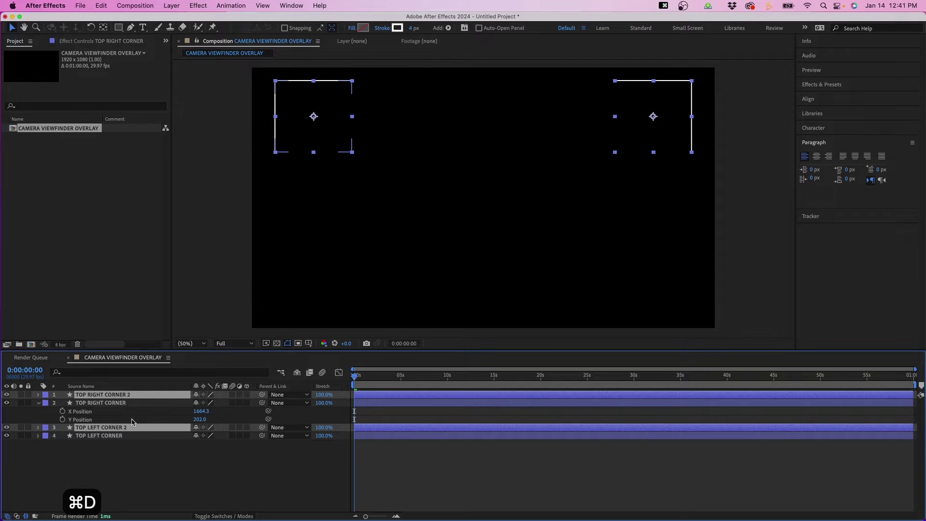
pyautogui.moveTo(127, 400); pyautogui.dragTo(126, 404)
# Set the rotation of both duplicated corner layers to 180°
pyautogui.press('r')
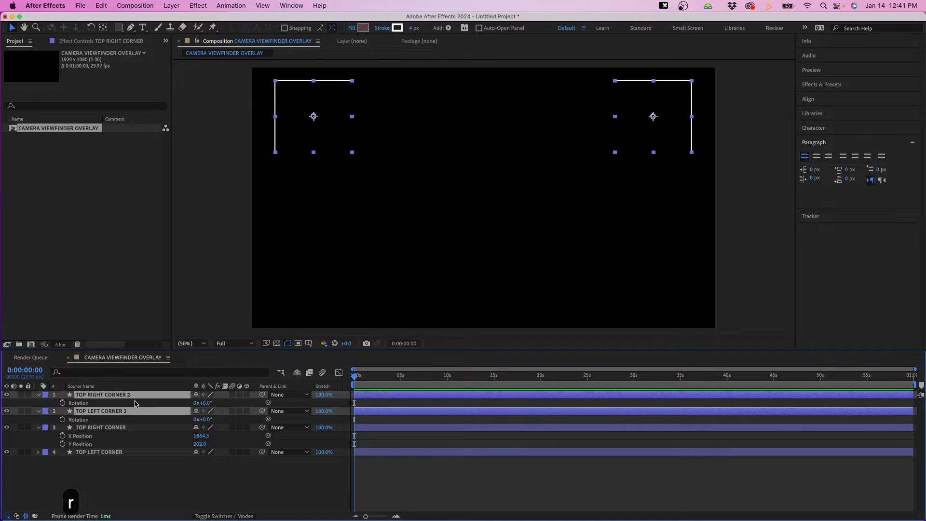
pyautogui.click(209, 404)
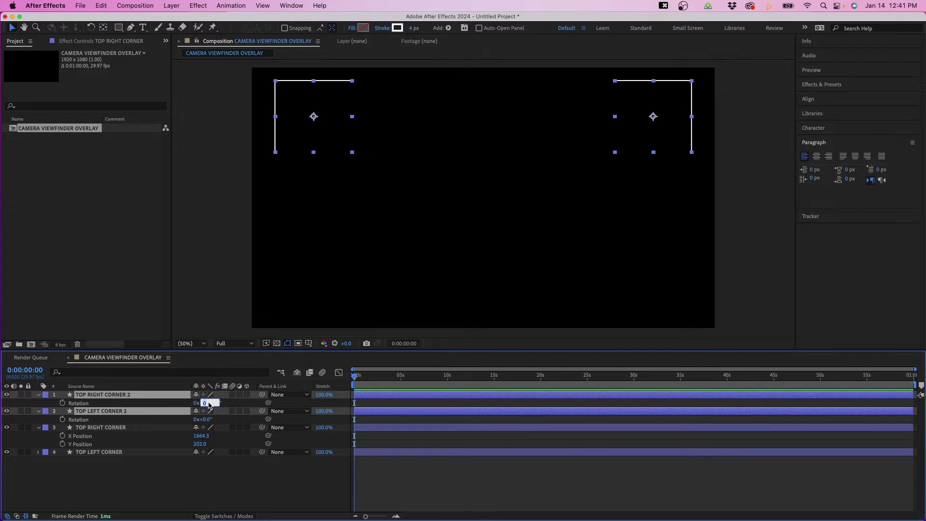
pyautogui.write('180')
pyautogui.press('Return')
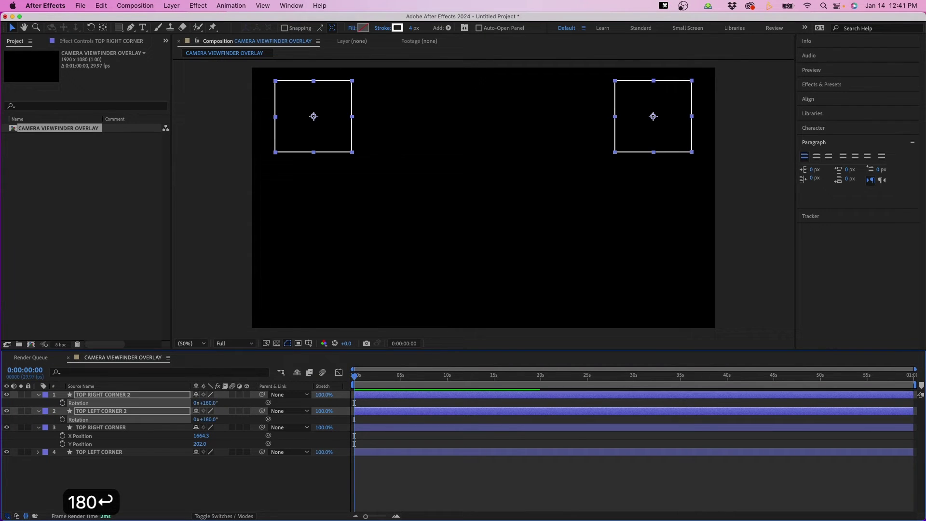
# Show the title/action safe guides and move both duplicated brackets down to Y position 875, onto the lower outer safe guide
pyautogui.press('p')
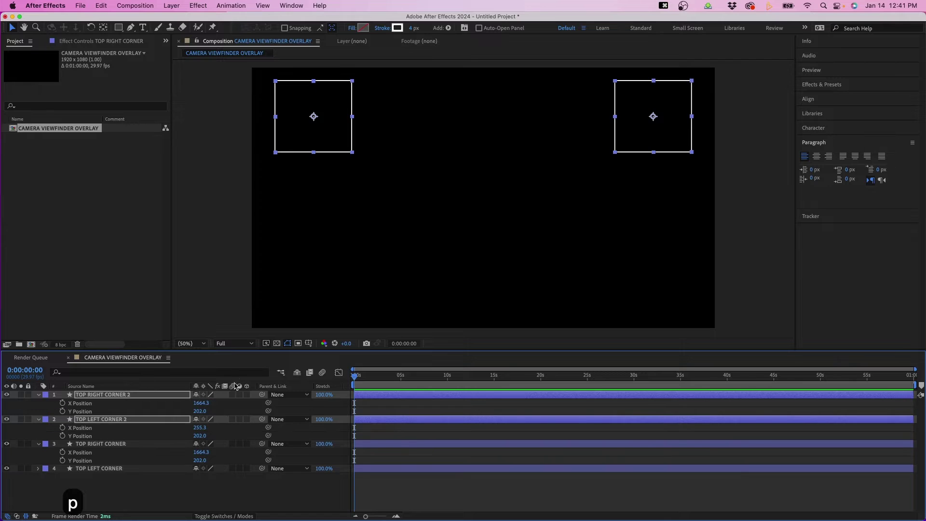
pyautogui.moveTo(200, 411); pyautogui.dragTo(480, 381)
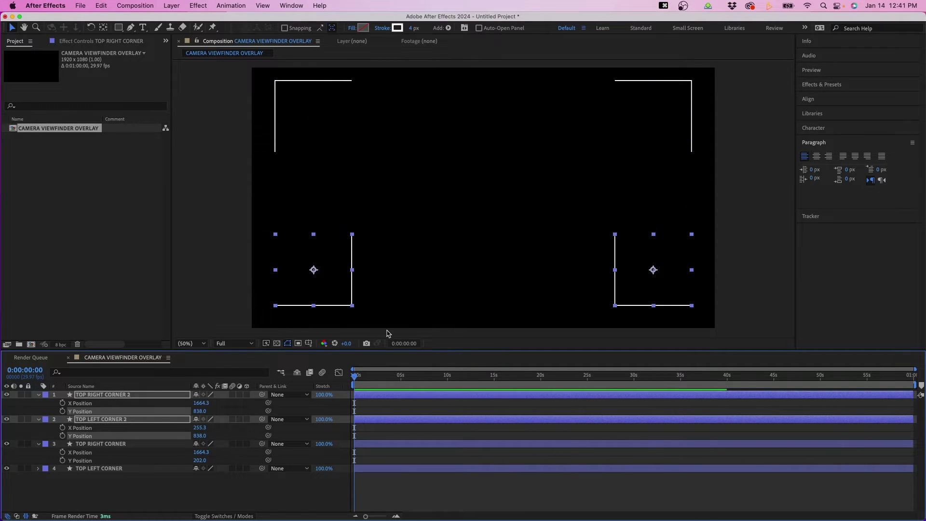
pyautogui.click(309, 343)
pyautogui.click(323, 354)
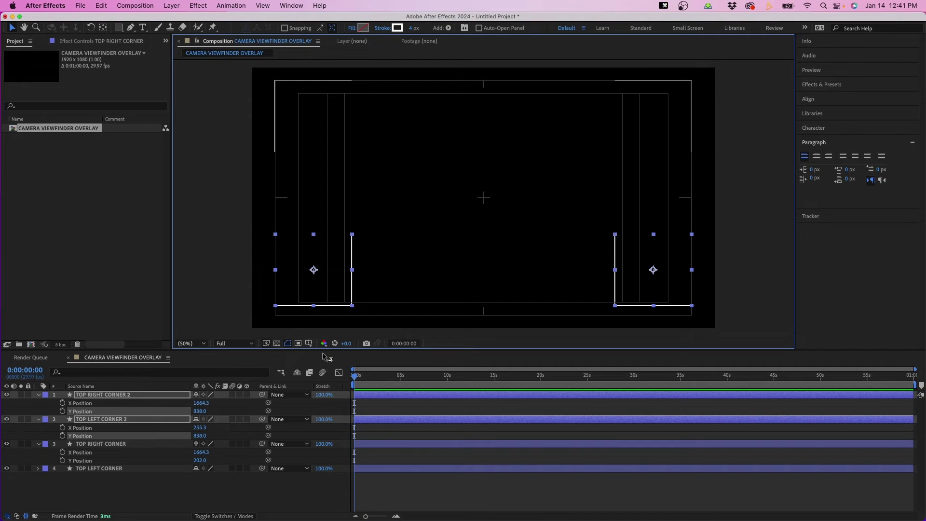
pyautogui.moveTo(200, 411); pyautogui.dragTo(217, 410)
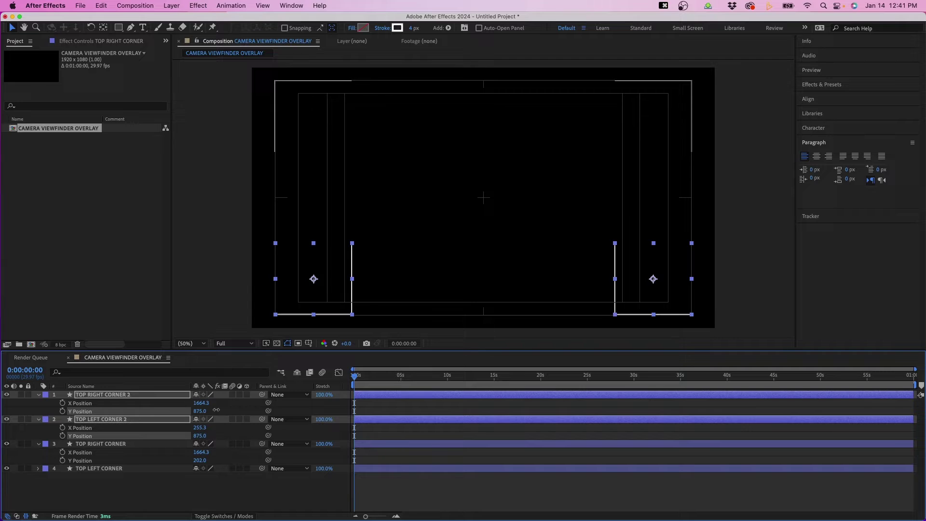
pyautogui.click(385, 403)
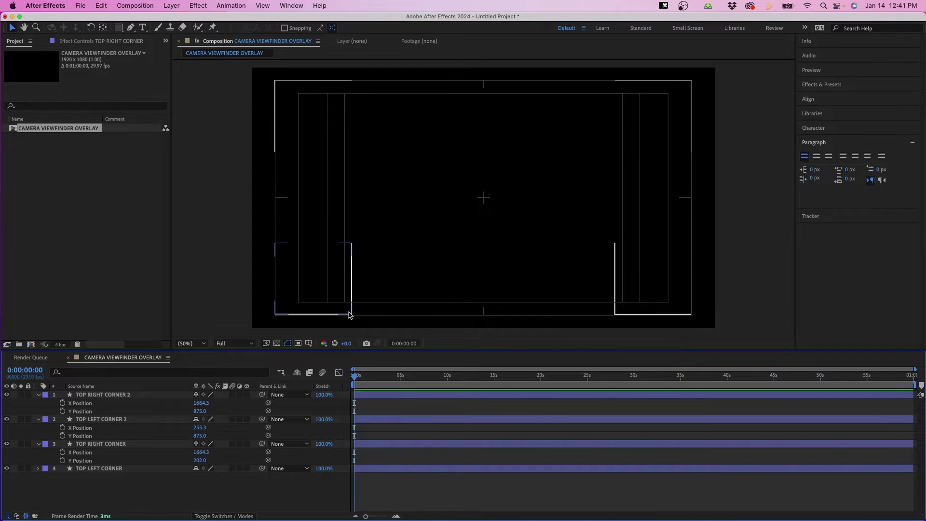
# Rename the lower-left bracket's layer as BOTTOM LEFT CORNER
pyautogui.click(350, 315)
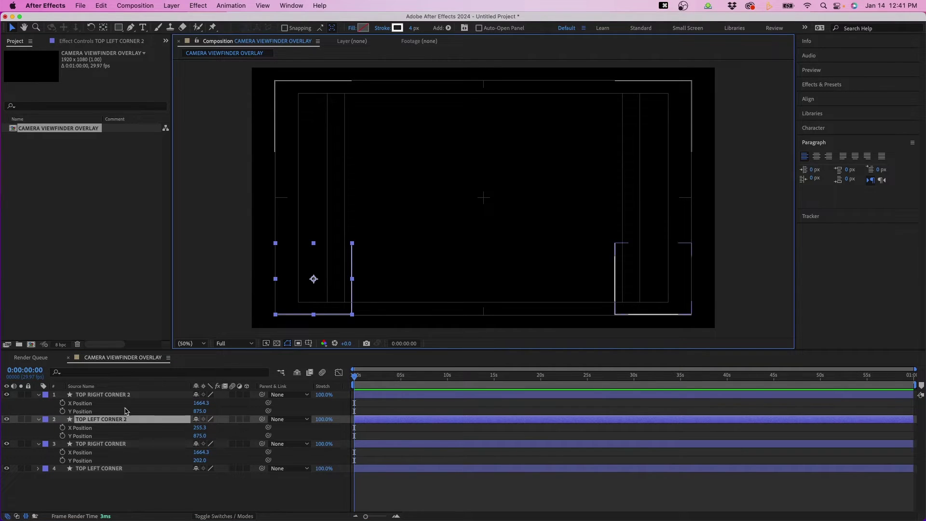
pyautogui.click(105, 421)
pyautogui.press('Return')
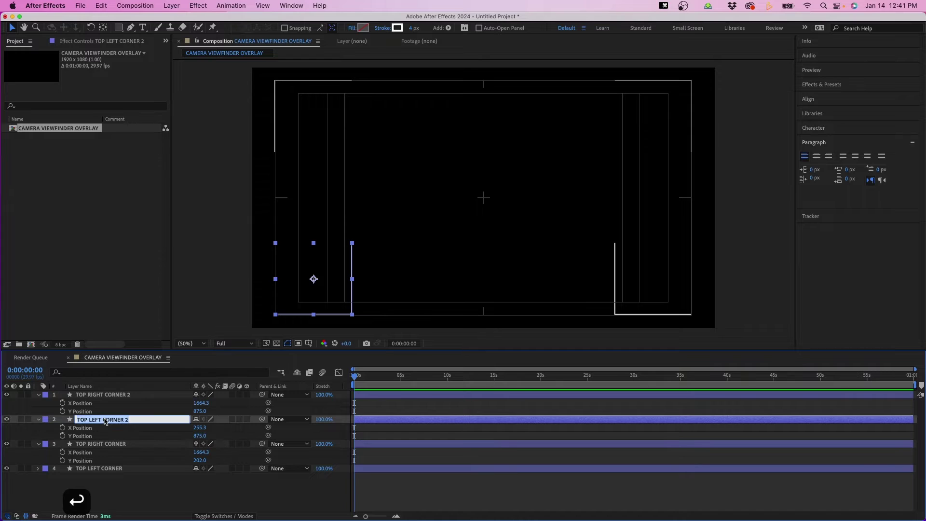
pyautogui.write('BO')
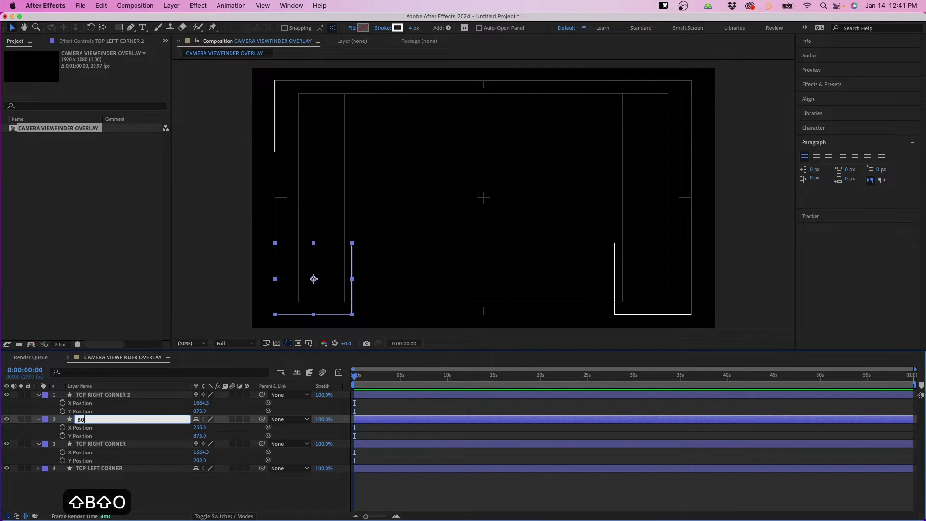
pyautogui.write('TTOM LEFT CORNER')
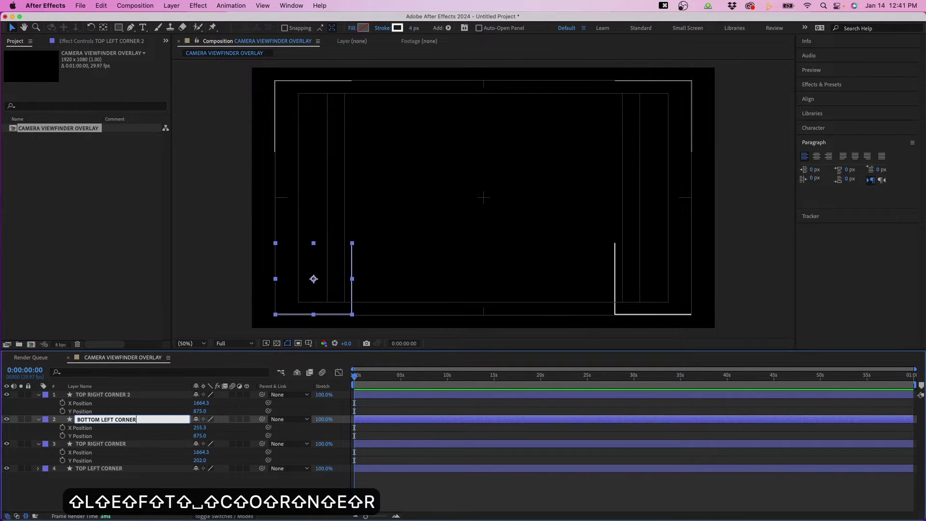
pyautogui.press('Return')
# Flip the BOTTOM LEFT CORNER bracket horizontally by setting its horizontal scale to -100%
pyautogui.press('s')
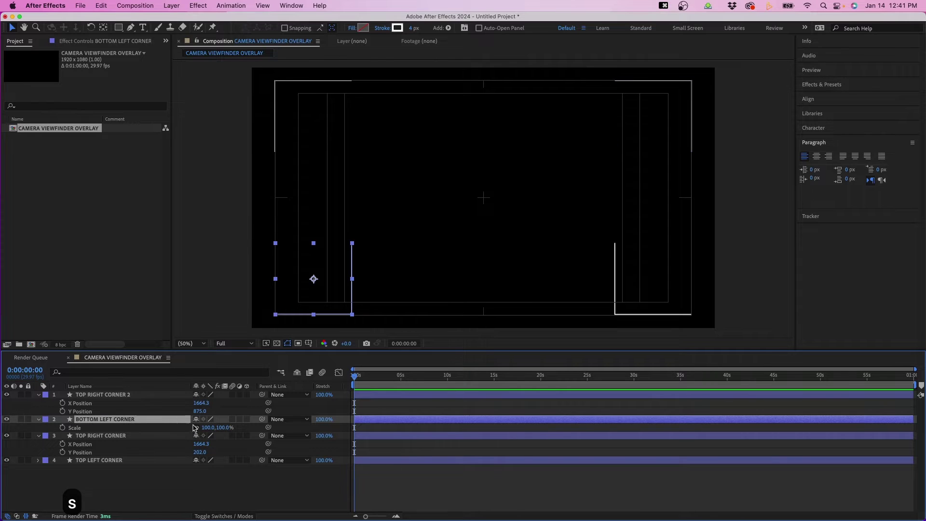
pyautogui.click(207, 428)
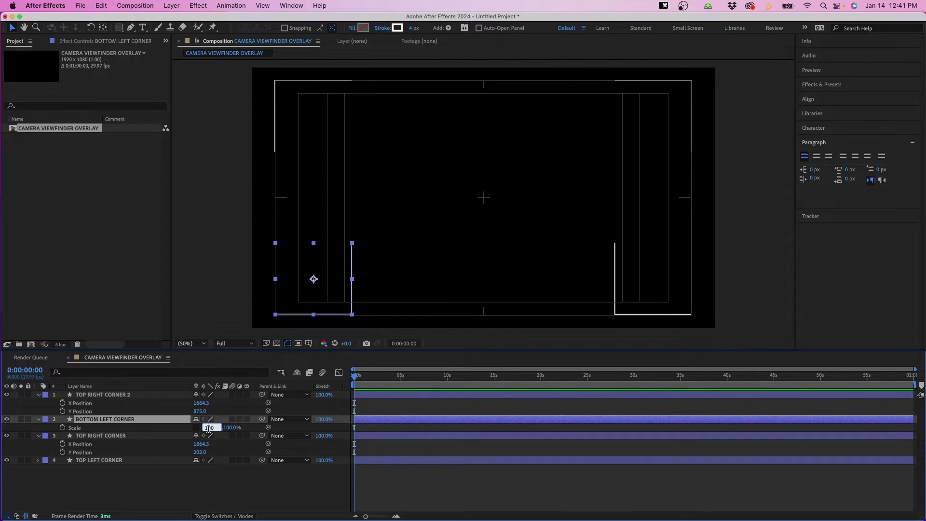
pyautogui.press('Left')
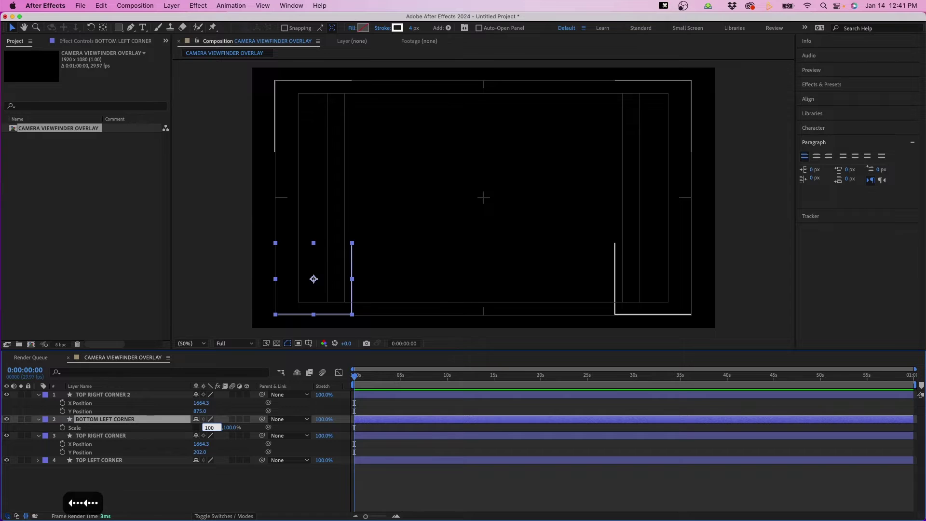
pyautogui.write('-')
pyautogui.press('Return')
pyautogui.click(202, 479)
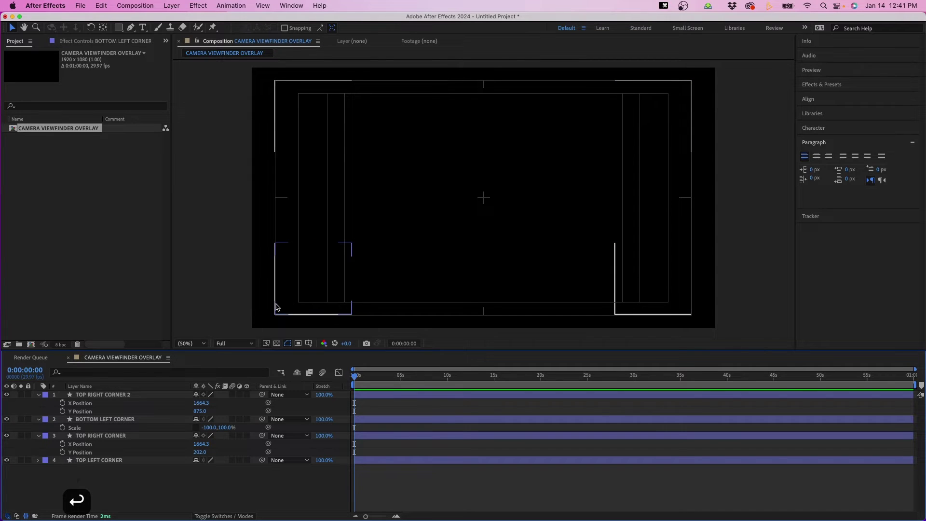
# Rename the lower-right bracket's layer as BOTTOM RIGHT CORNER
pyautogui.click(630, 300)
pyautogui.press('Return')
pyautogui.write('BOTTOM RIGHT CORNER')
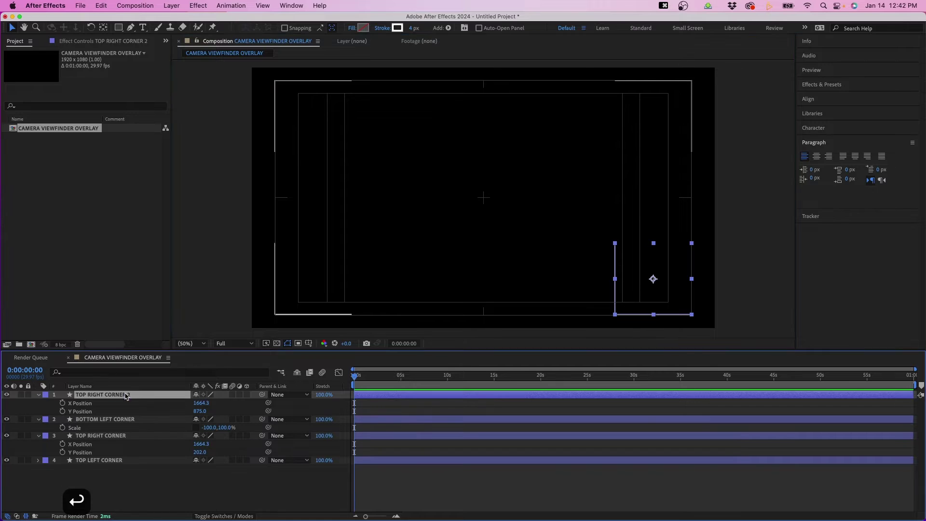
pyautogui.press('Return')
# Flip the BOTTOM RIGHT CORNER bracket horizontally by setting its horizontal scale to 100%
pyautogui.press('s')
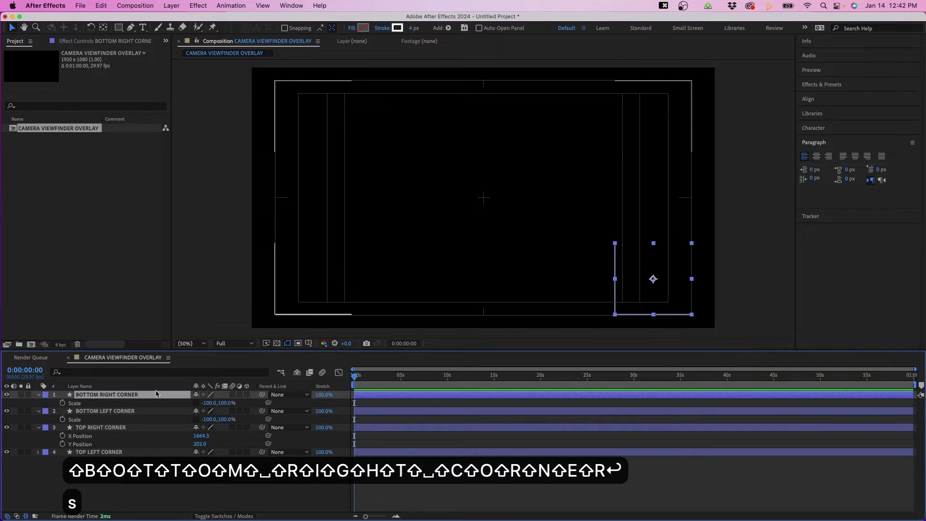
pyautogui.click(210, 403)
pyautogui.write('100')
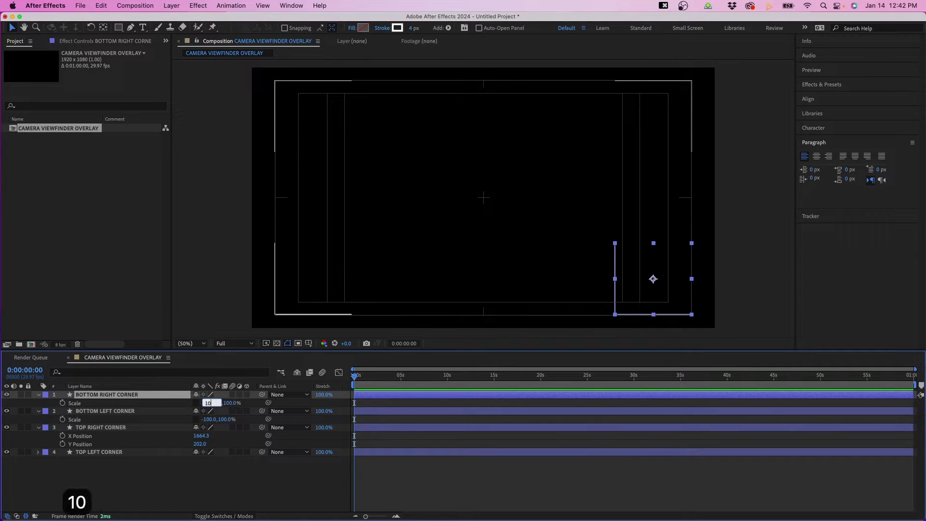
pyautogui.press('Return')
pyautogui.click(381, 459)
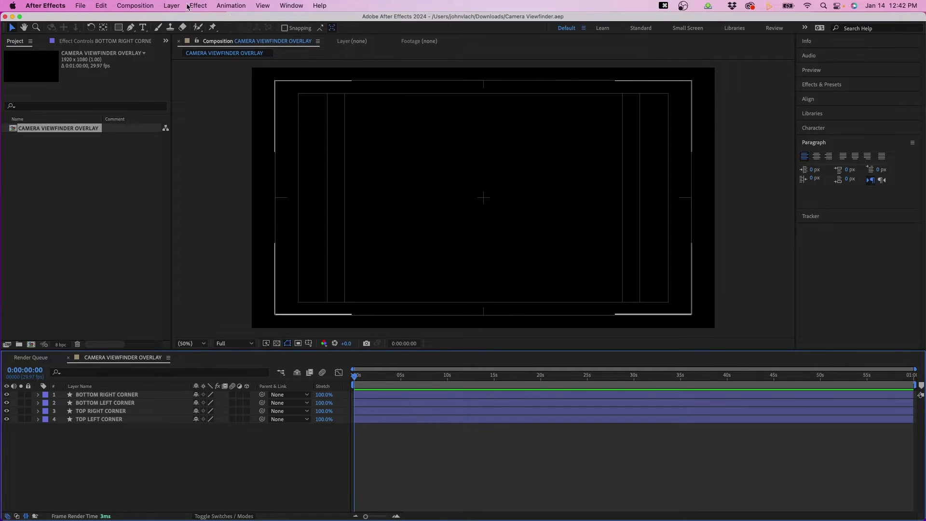
# Create a white 1920 x 1080 px solid layer named TIMECODE
pyautogui.click(172, 5)
pyautogui.moveTo(180, 21)
pyautogui.click(308, 32)
pyautogui.write('TIMECODE')
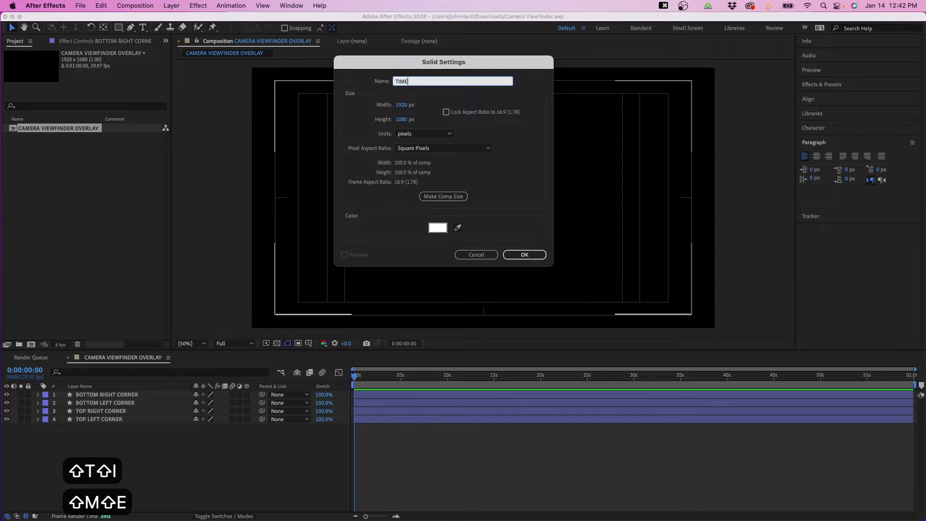
pyautogui.press('Return')
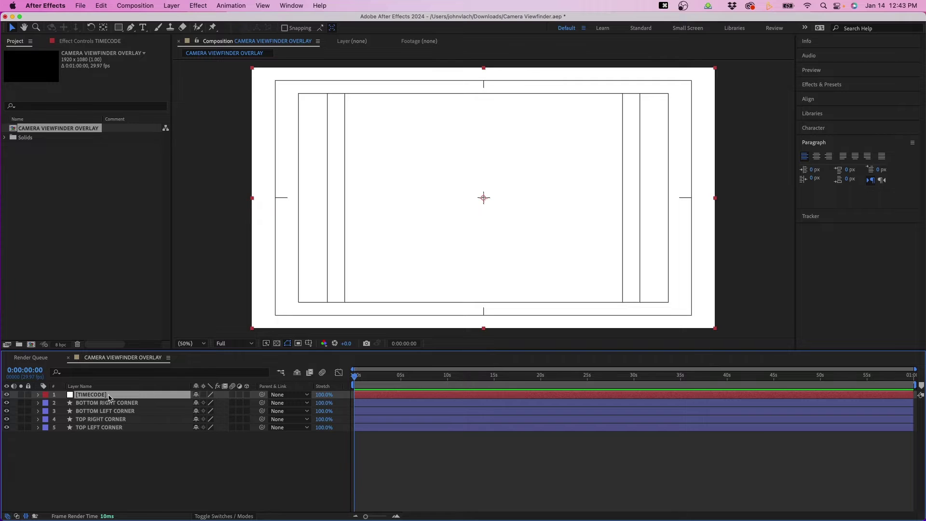
# Apply the Timecode text effect to the TIMECODE layer
pyautogui.click(199, 7)
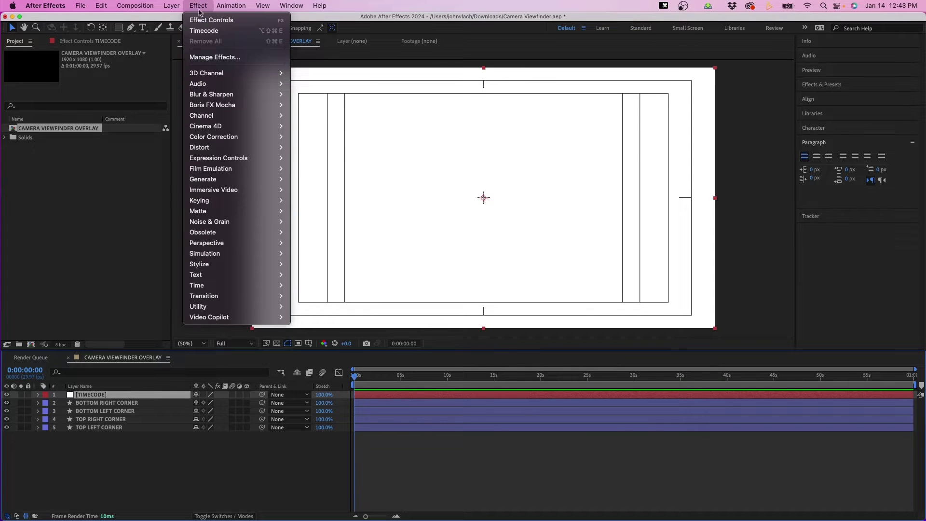
pyautogui.moveTo(260, 274)
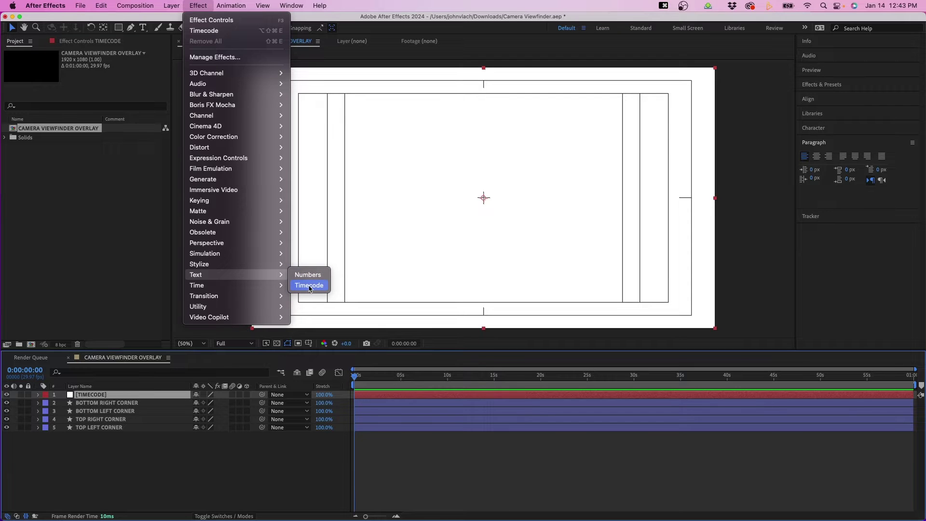
pyautogui.click(311, 286)
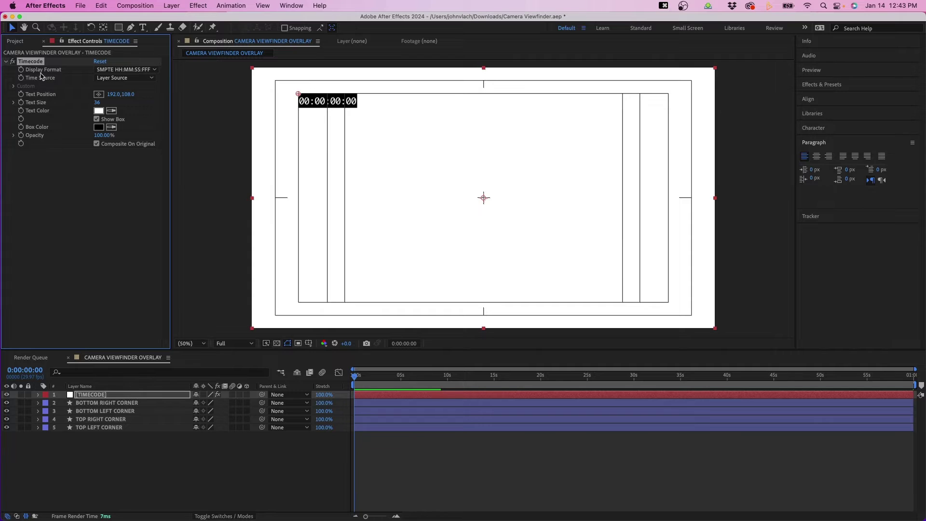
# Set the Timecode effect's time source to Custom and turn off Show Box and Composite On Original
pyautogui.click(99, 79)
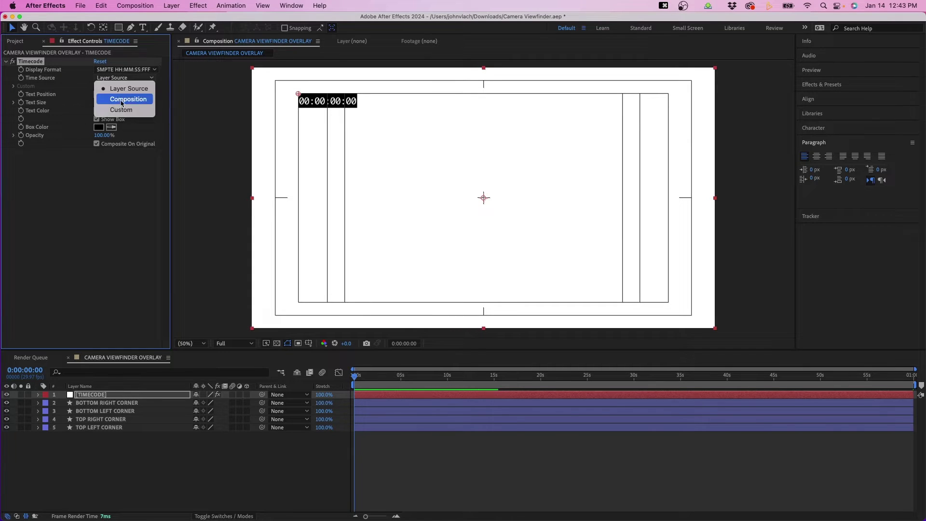
pyautogui.click(112, 109)
pyautogui.click(13, 86)
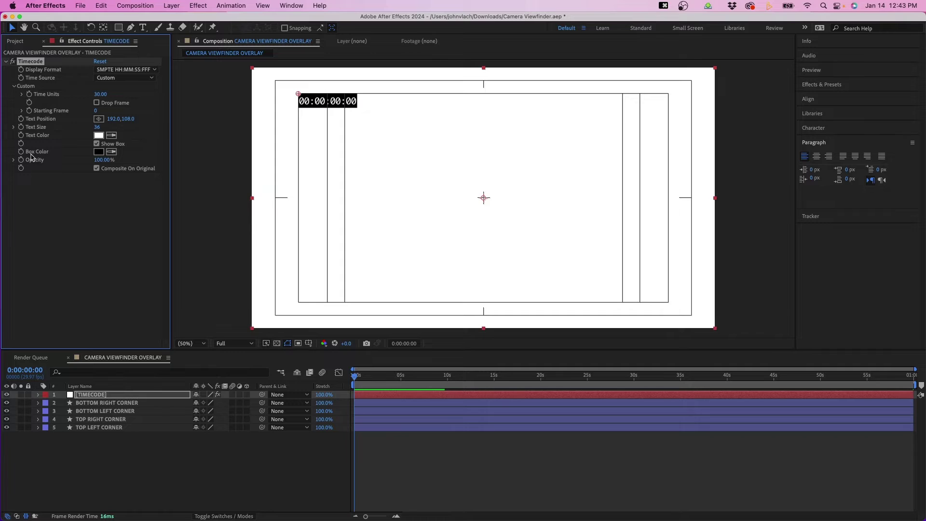
pyautogui.click(97, 144)
pyautogui.click(97, 169)
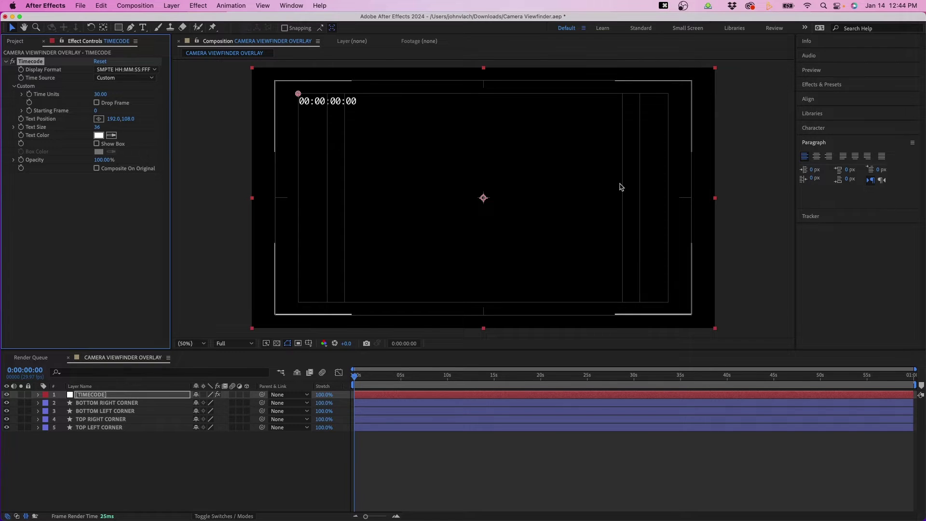
# Set the timecode text size to 67 and its position to 737, 81, centred near the upper edge of the frame
pyautogui.moveTo(112, 119); pyautogui.dragTo(421, 116)
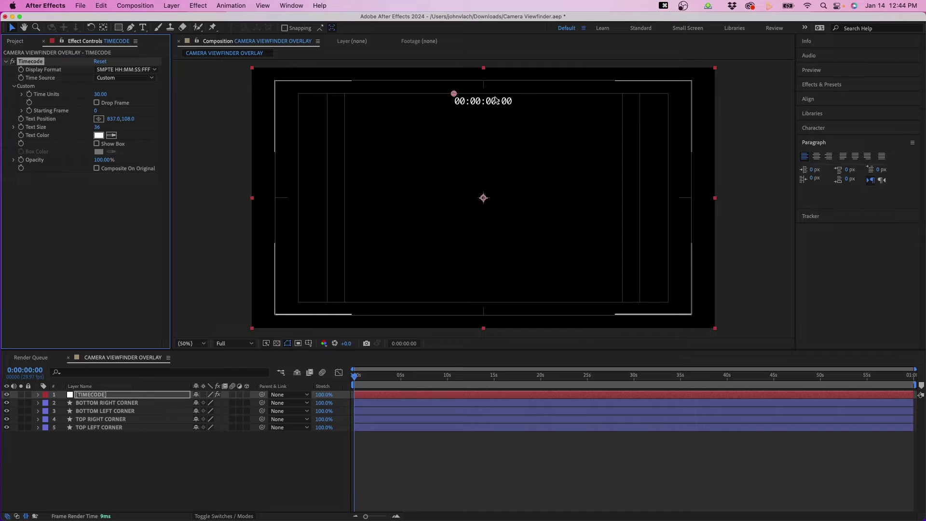
pyautogui.moveTo(98, 127); pyautogui.dragTo(64, 117)
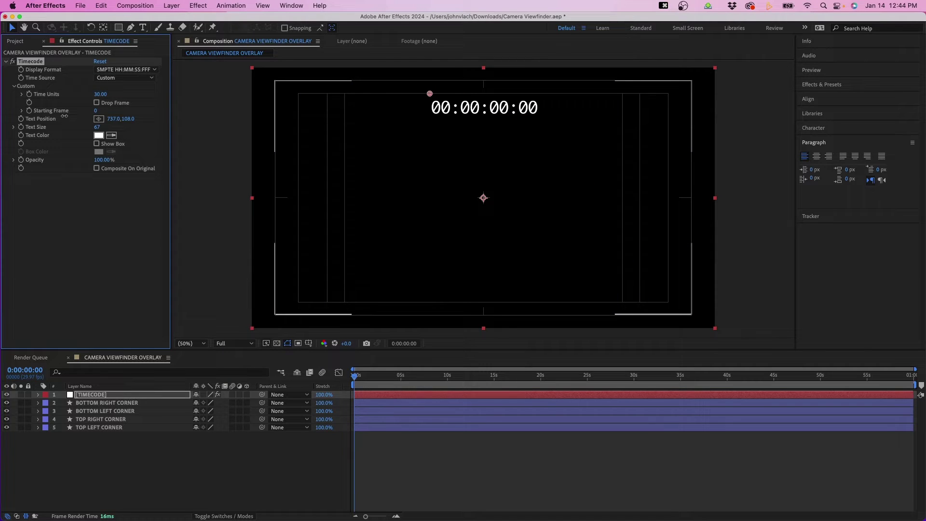
pyautogui.moveTo(127, 119); pyautogui.dragTo(116, 119)
pyautogui.moveTo(477, 375); pyautogui.dragTo(422, 374)
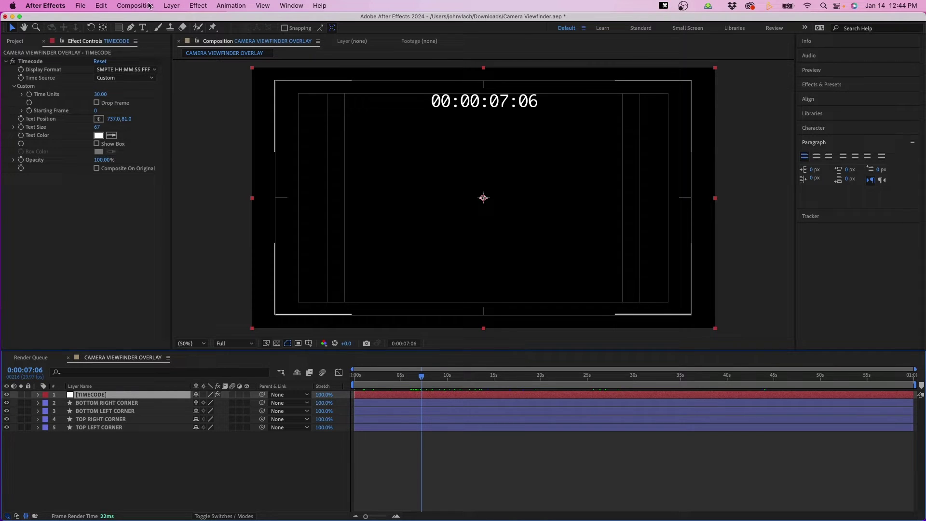
# Set the Timecode effect's time units to 60 and scrub the timeline to around 10 seconds to check the count
pyautogui.click(101, 95)
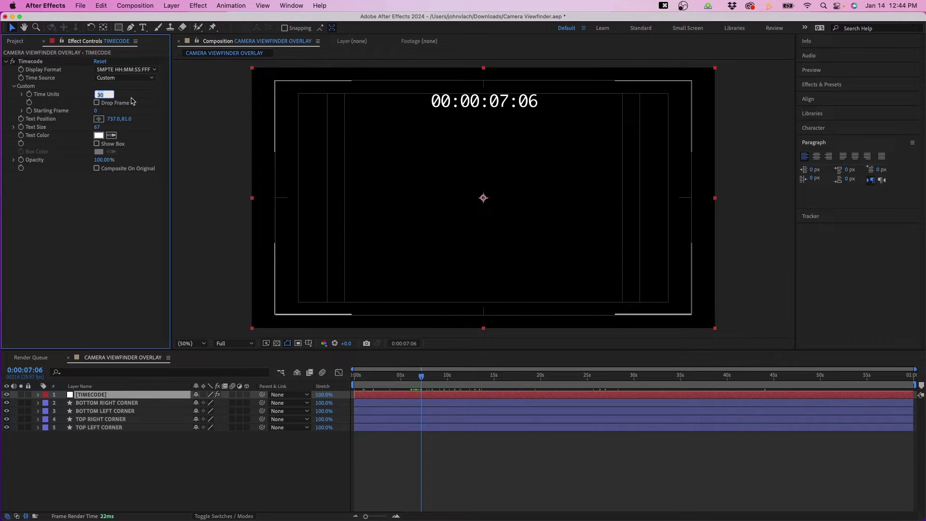
pyautogui.write('60')
pyautogui.press('Return')
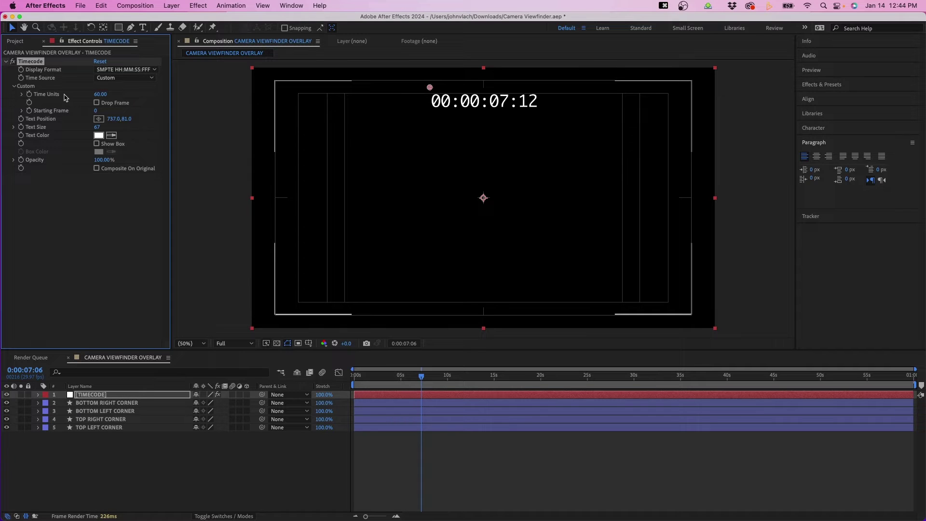
pyautogui.moveTo(440, 378); pyautogui.dragTo(447, 378)
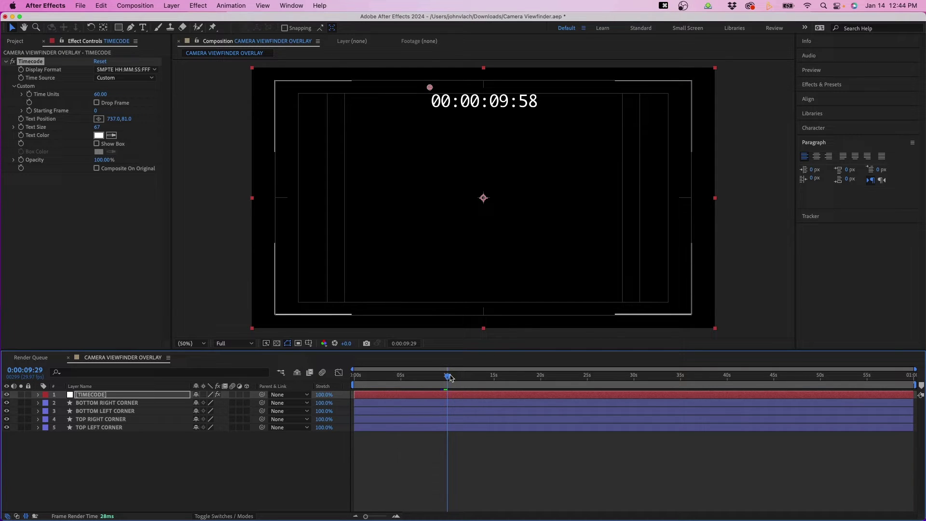
pyautogui.moveTo(448, 378); pyautogui.dragTo(449, 379)
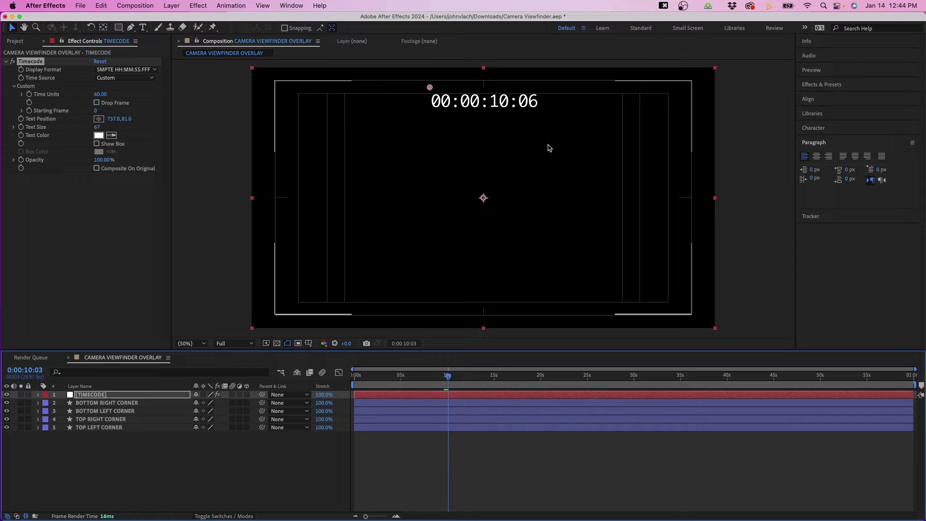
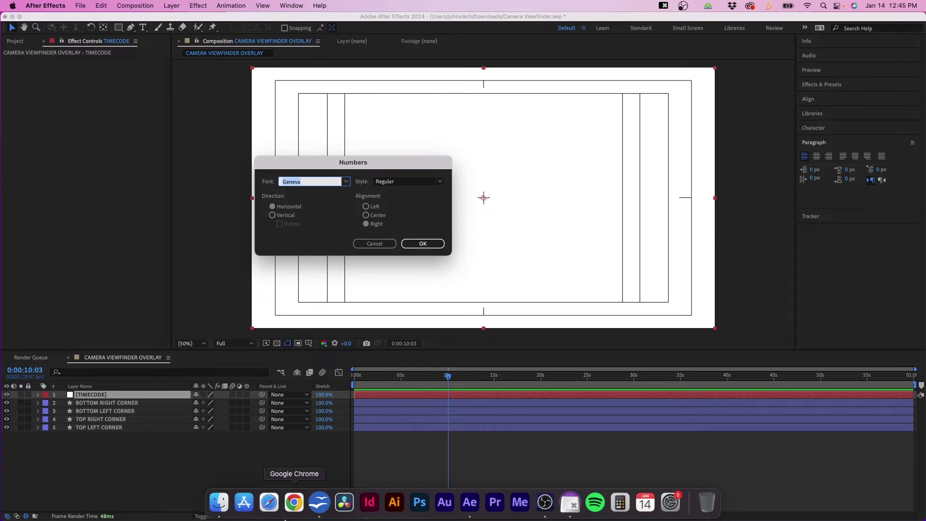
# Apply the Numbers effect to the TIMECODE layer with the Mundial font and center alignment
pyautogui.write('mundi')
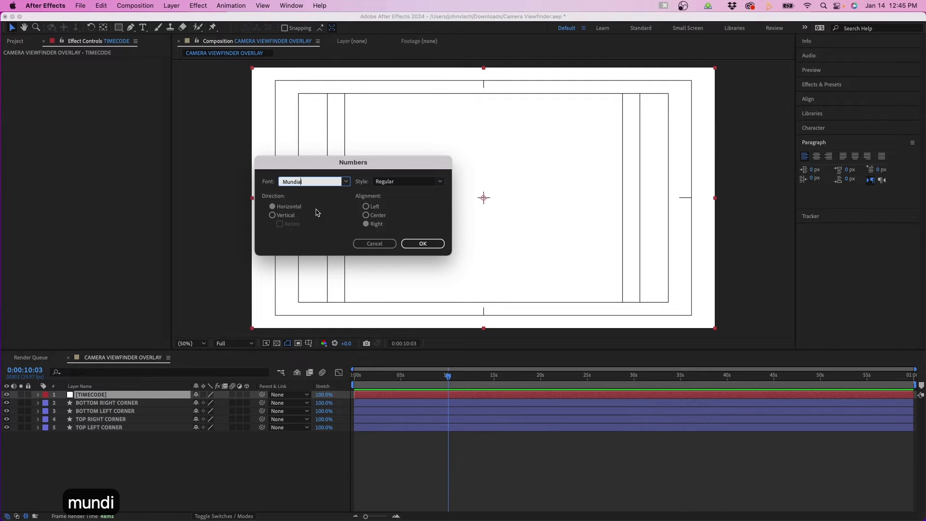
pyautogui.click(377, 216)
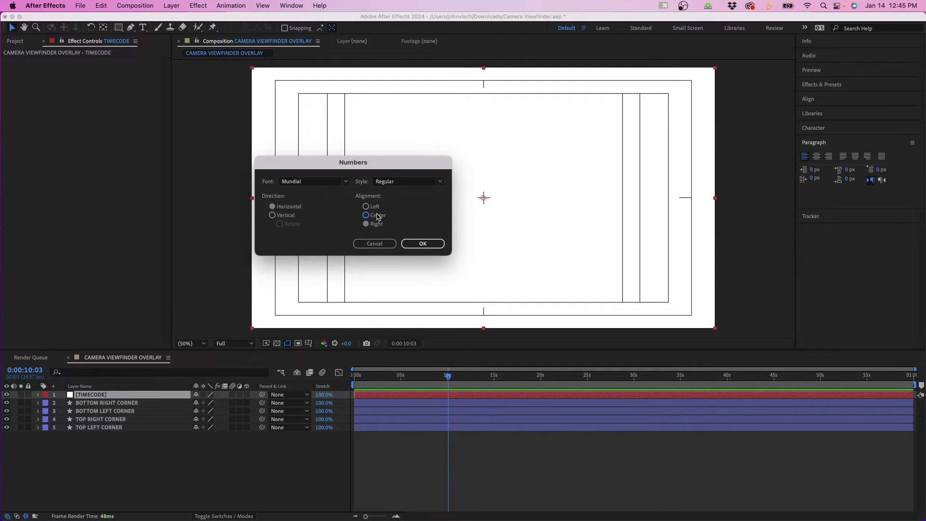
pyautogui.click(421, 245)
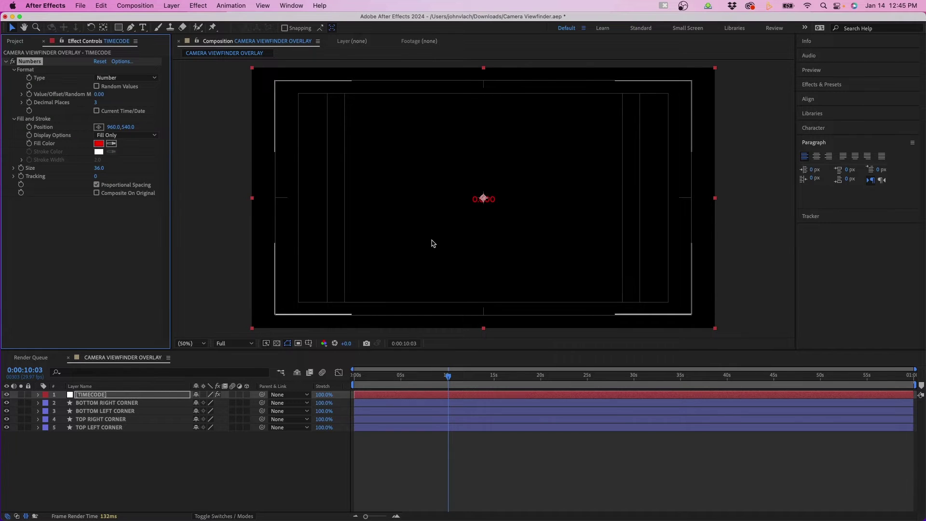
# Set the Numbers effect's fill color to white and its size to 97
pyautogui.click(98, 143)
pyautogui.write('FFFFFF')
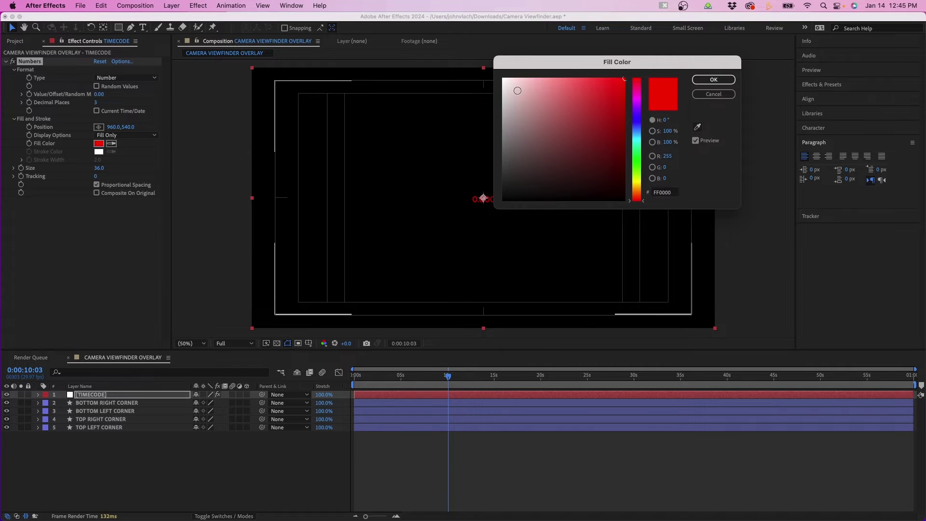
pyautogui.click(705, 80)
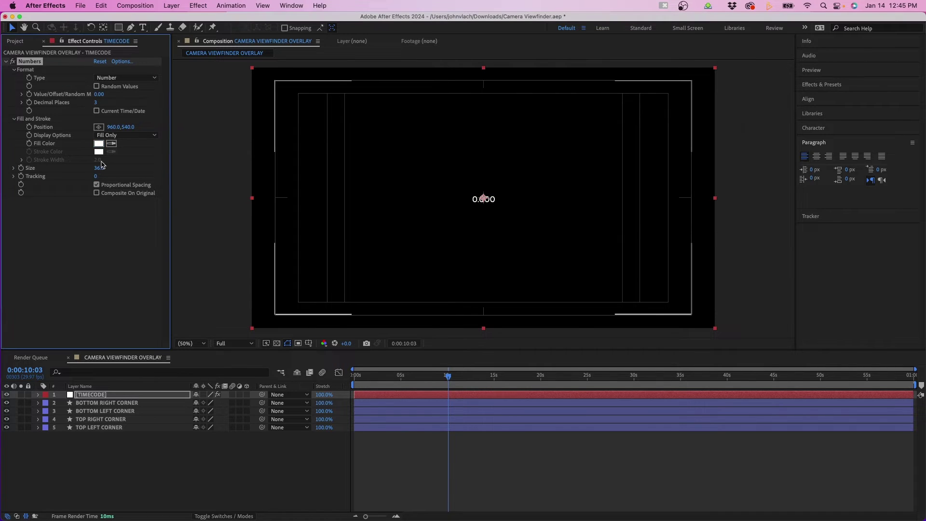
pyautogui.moveTo(102, 165); pyautogui.dragTo(128, 171)
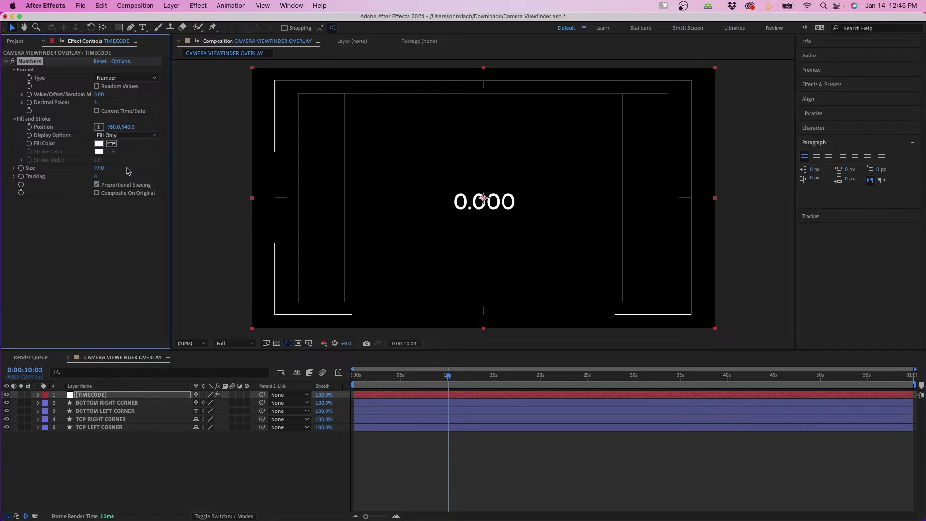
# Set the number format type to Timecode [30] and turn off Proportional Spacing
pyautogui.click(124, 78)
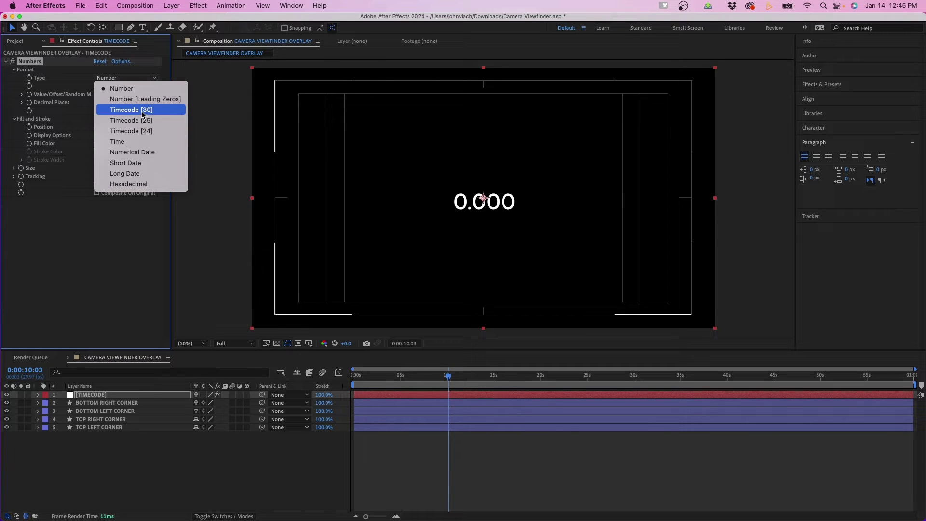
pyautogui.click(124, 110)
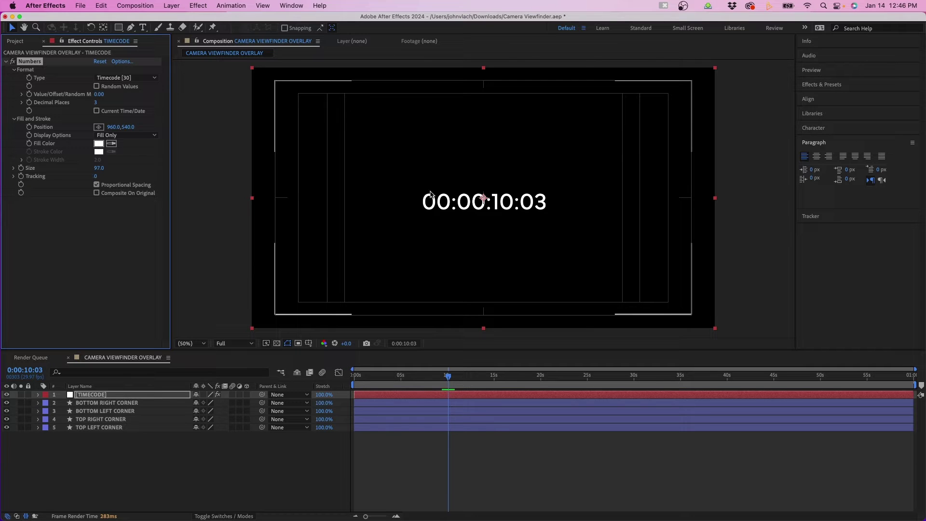
pyautogui.click(109, 187)
pyautogui.click(109, 187)
pyautogui.moveTo(448, 376)
pyautogui.mouseDown()
pyautogui.moveTo(552, 381)
pyautogui.moveTo(451, 377)
pyautogui.mouseUp()
pyautogui.click(109, 185)
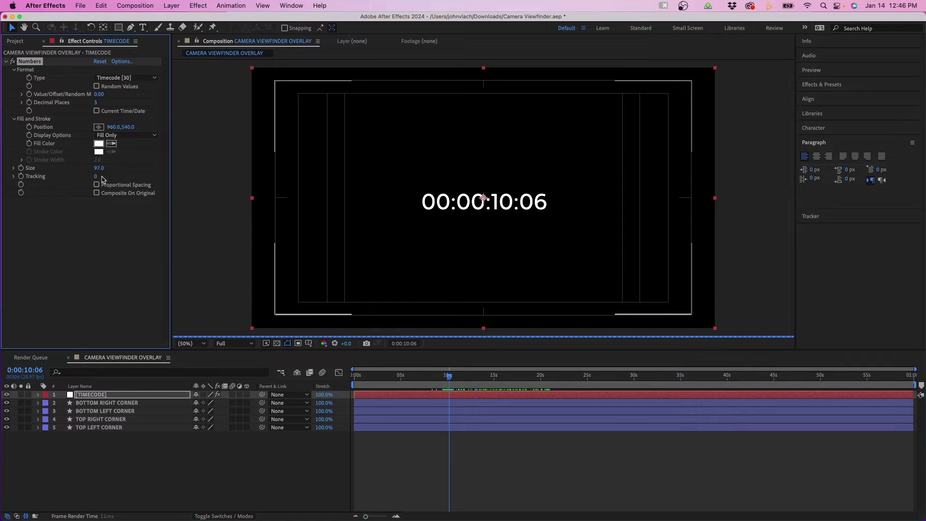
# Set the timecode digits' tracking to 7 and their size to 78
pyautogui.moveTo(95, 175)
pyautogui.mouseDown()
pyautogui.moveTo(111, 177)
pyautogui.moveTo(101, 178)
pyautogui.mouseUp()
pyautogui.moveTo(444, 377); pyautogui.dragTo(495, 367)
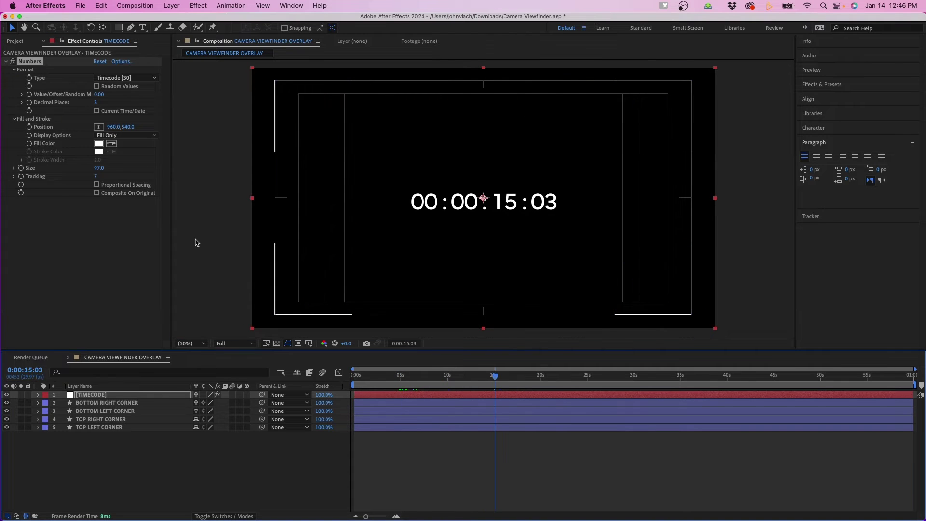
pyautogui.moveTo(100, 168); pyautogui.dragTo(91, 168)
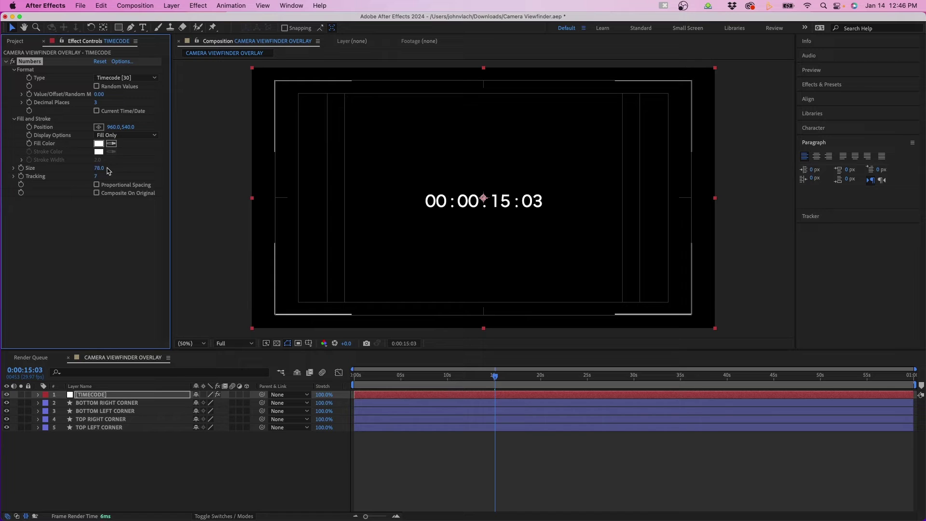
# Move the timecode to position 960, 119, centred near the upper edge of the frame
pyautogui.moveTo(129, 127); pyautogui.dragTo(22, 100)
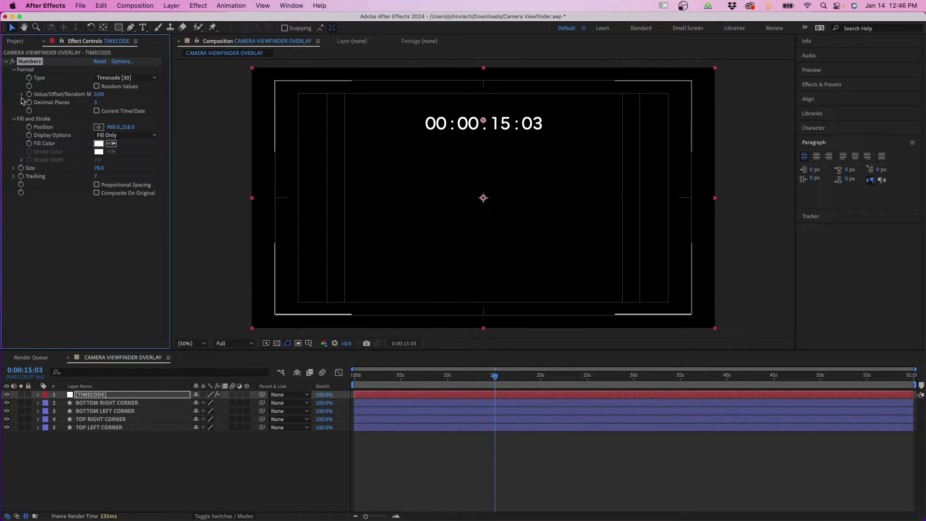
pyautogui.moveTo(139, 128)
pyautogui.mouseDown()
pyautogui.moveTo(81, 124)
pyautogui.moveTo(136, 128)
pyautogui.mouseUp()
pyautogui.click(210, 86)
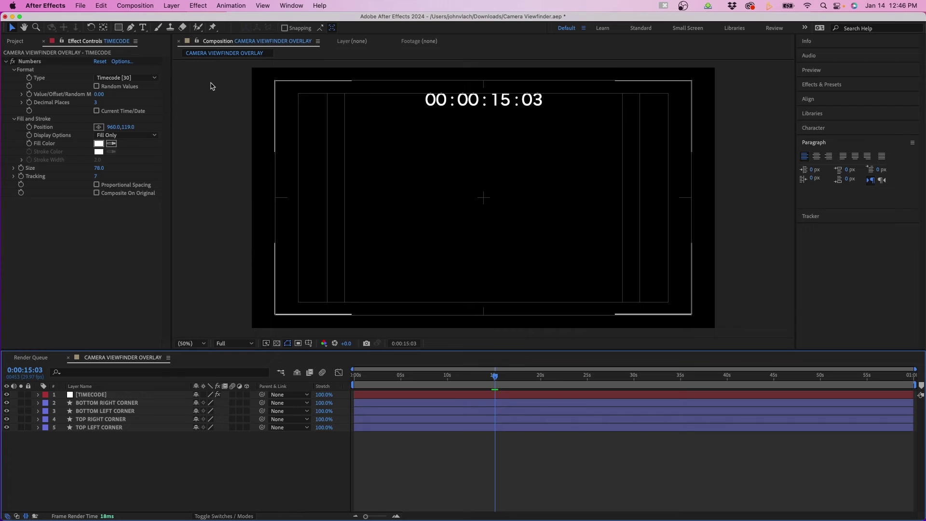
# Set the timecode's value offset to 5820 and play the composition from the start
pyautogui.click(47, 96)
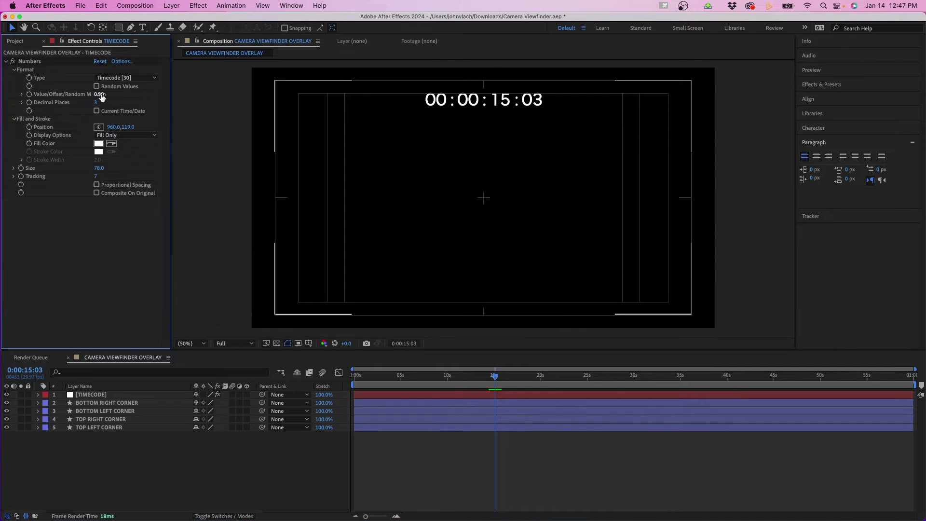
pyautogui.moveTo(100, 94); pyautogui.dragTo(355, 68)
pyautogui.moveTo(428, 376); pyautogui.dragTo(338, 379)
pyautogui.press('space')
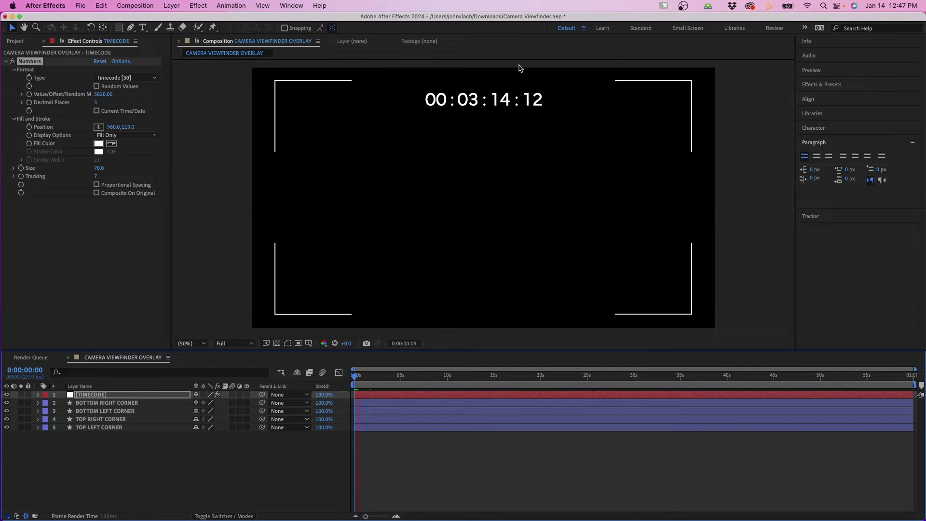
pyautogui.press('space')
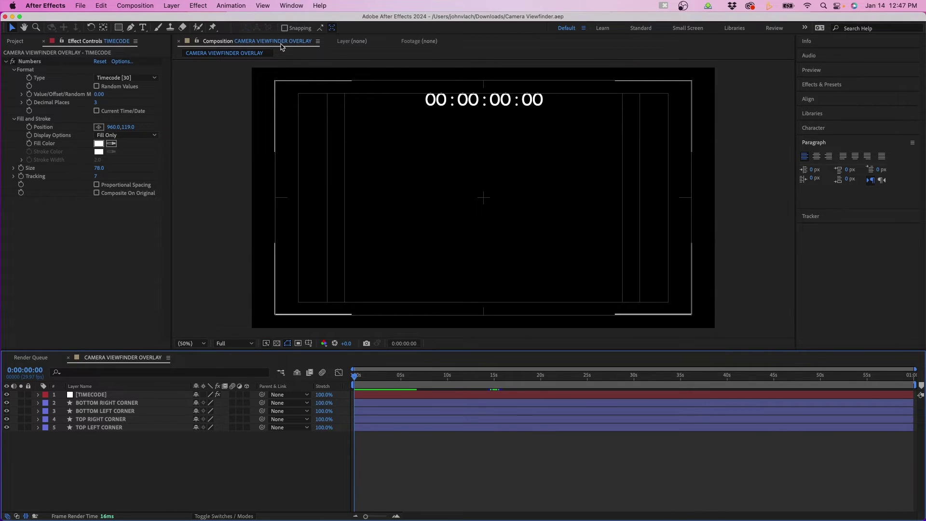
# Choose the Ellipse tool and give new shapes a solid red FF0000 fill
pyautogui.click(118, 29)
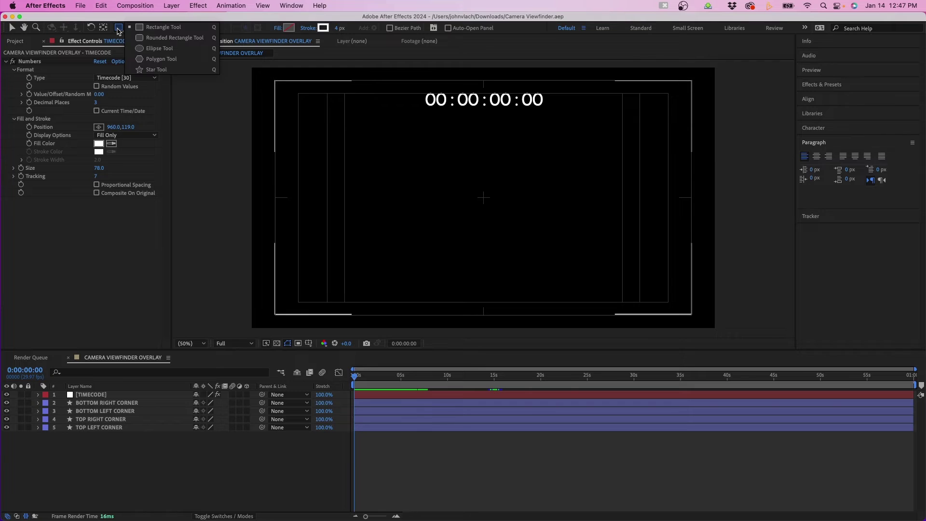
pyautogui.click(164, 49)
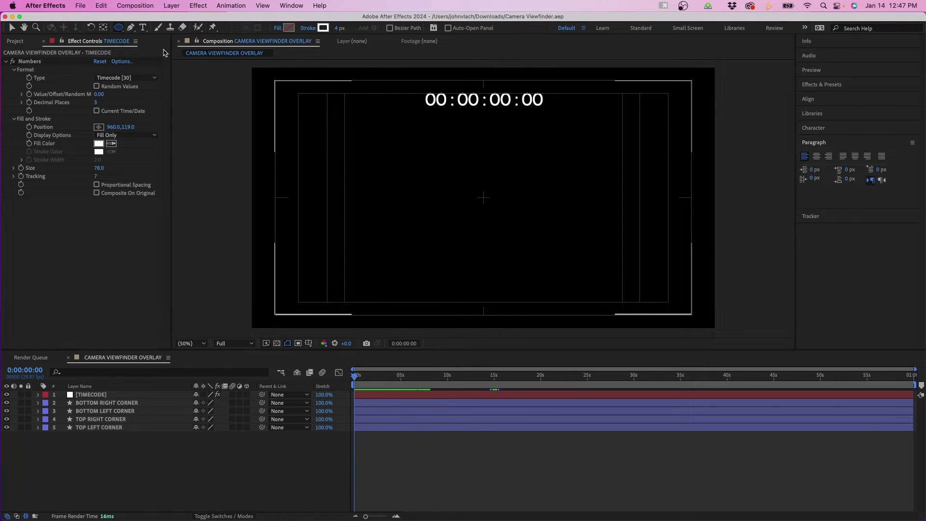
pyautogui.click(278, 30)
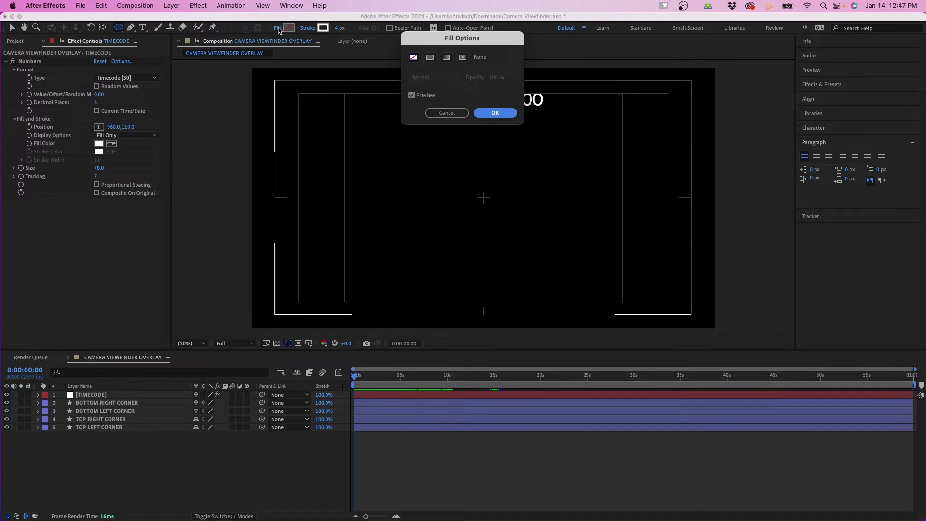
pyautogui.click(430, 57)
pyautogui.click(496, 113)
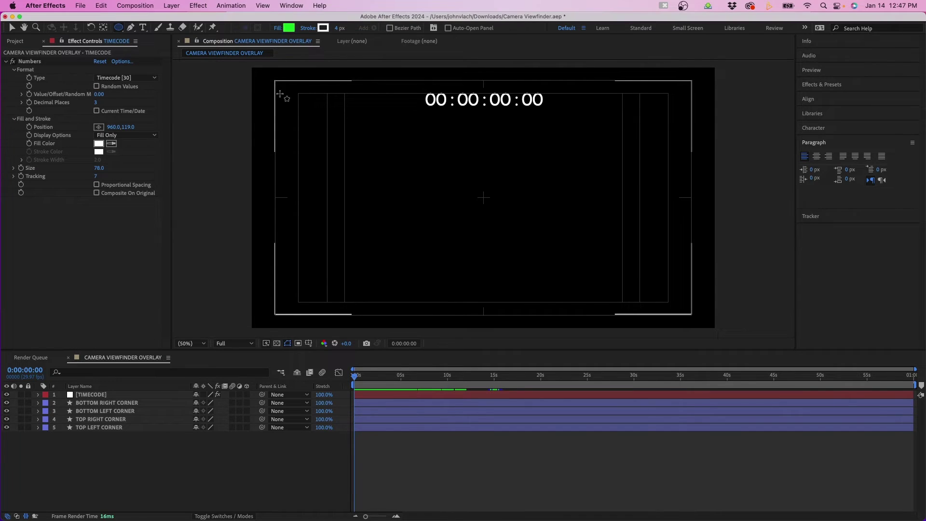
pyautogui.click(290, 29)
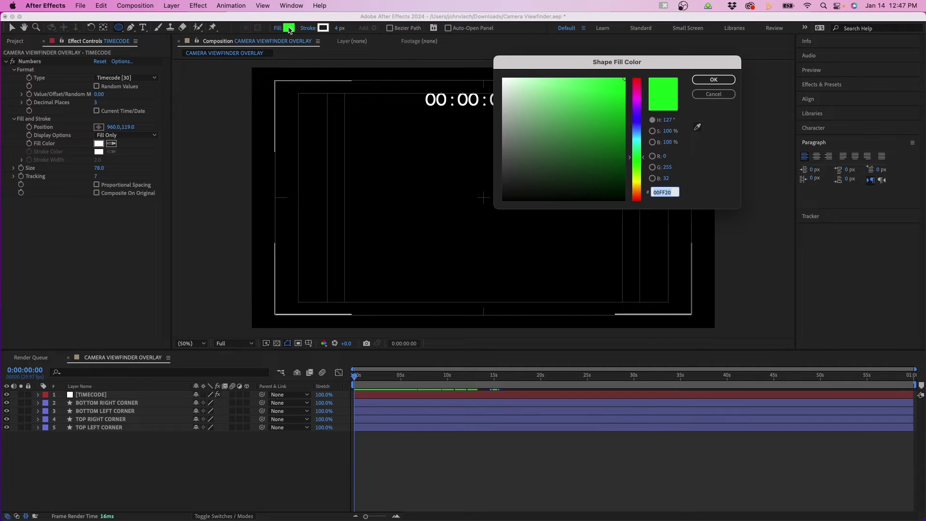
pyautogui.moveTo(640, 91); pyautogui.dragTo(639, 68)
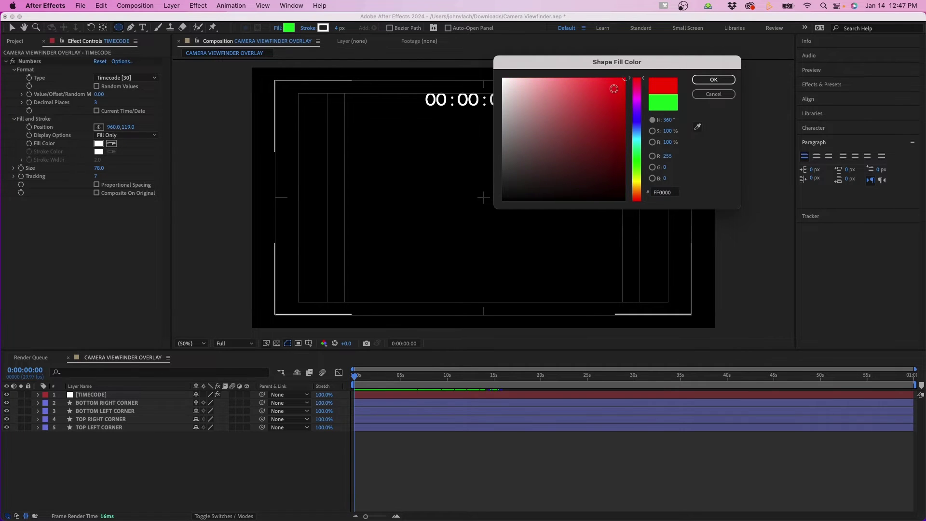
pyautogui.click(714, 79)
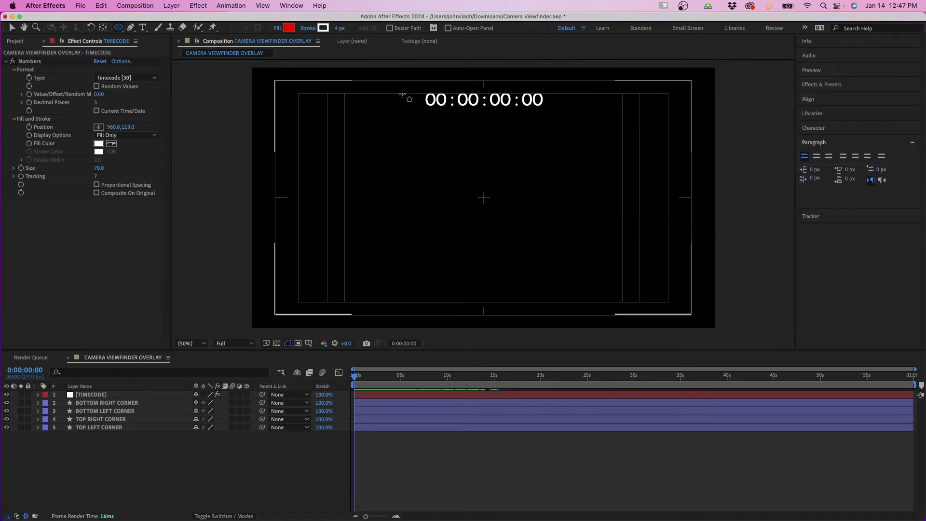
# Set the stroke for new shapes to None
pyautogui.click(307, 28)
pyautogui.click(412, 58)
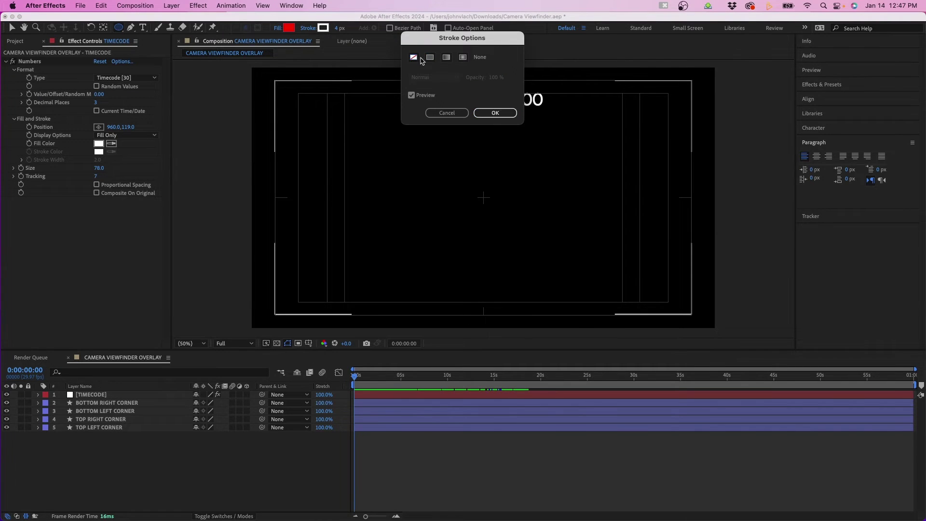
pyautogui.click(502, 116)
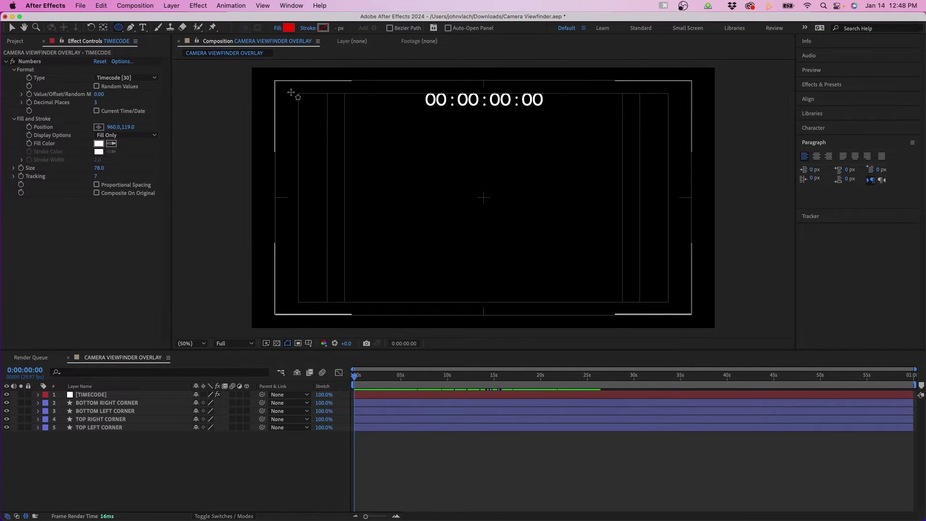
# Draw a small red circle just inside the upper-left corner bracket, centre its anchor point on it and deselect it
pyautogui.moveTo(283, 91); pyautogui.dragTo(295, 100)
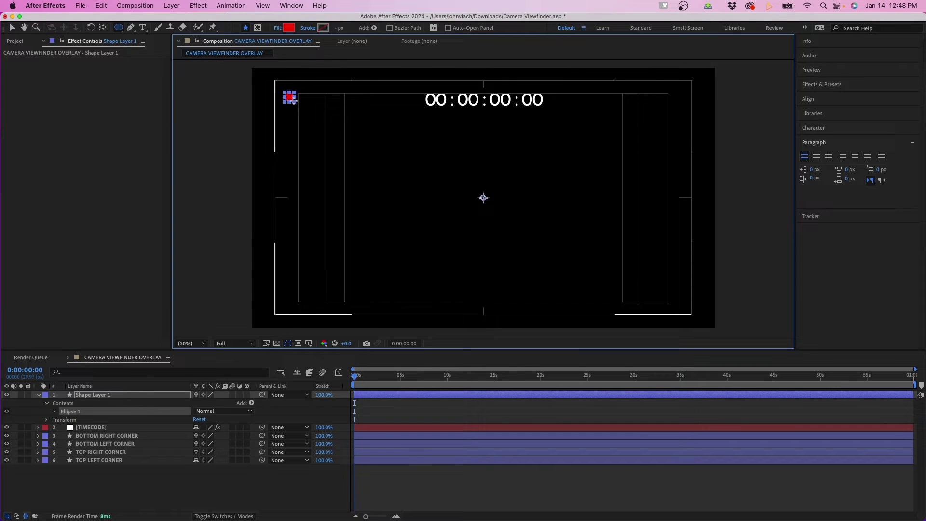
pyautogui.press('super+alt+Home')
pyautogui.press('F2')
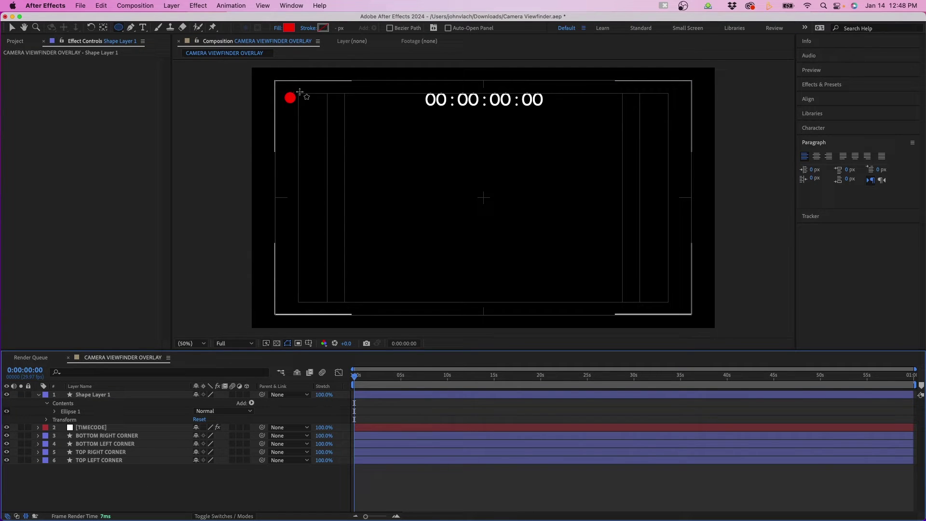
# Add a text layer reading REC and place it just to the right of the red circle
pyautogui.press('z')
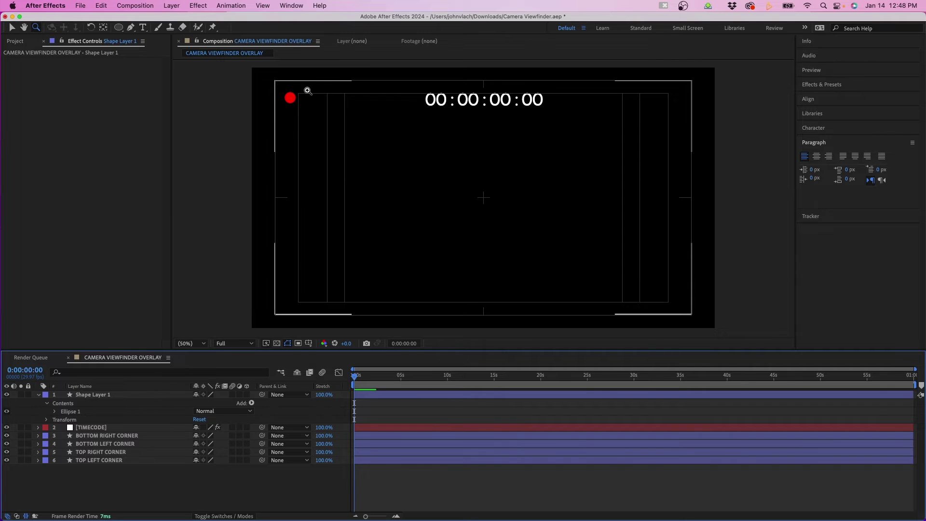
pyautogui.moveTo(267, 81); pyautogui.dragTo(371, 127)
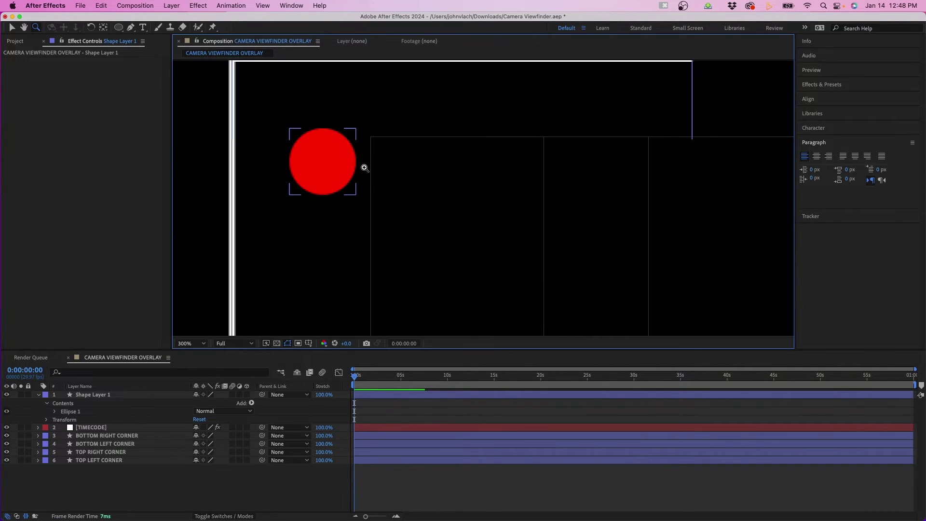
pyautogui.click(143, 31)
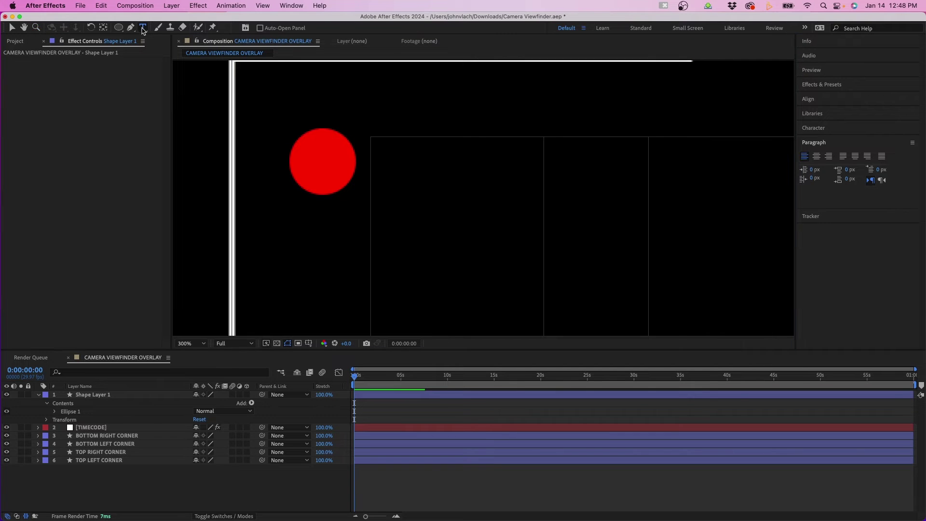
pyautogui.click(410, 155)
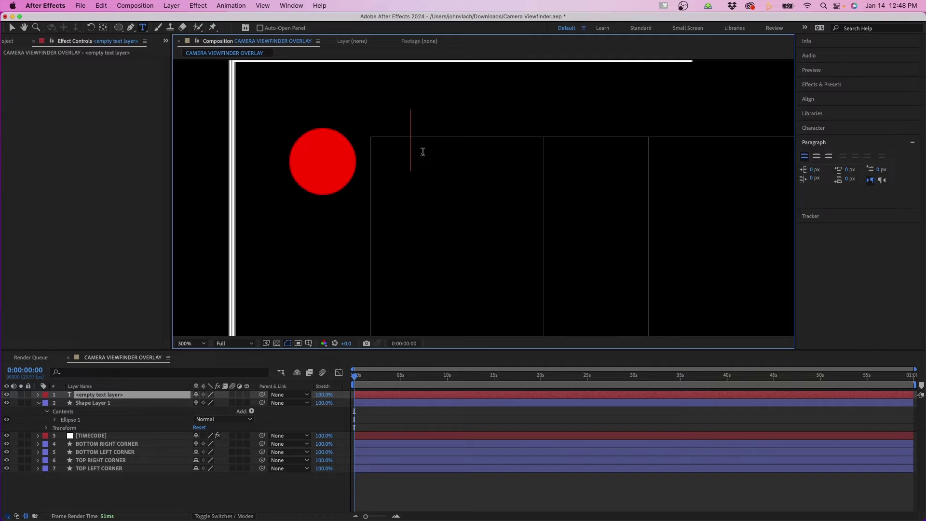
pyautogui.write('REC')
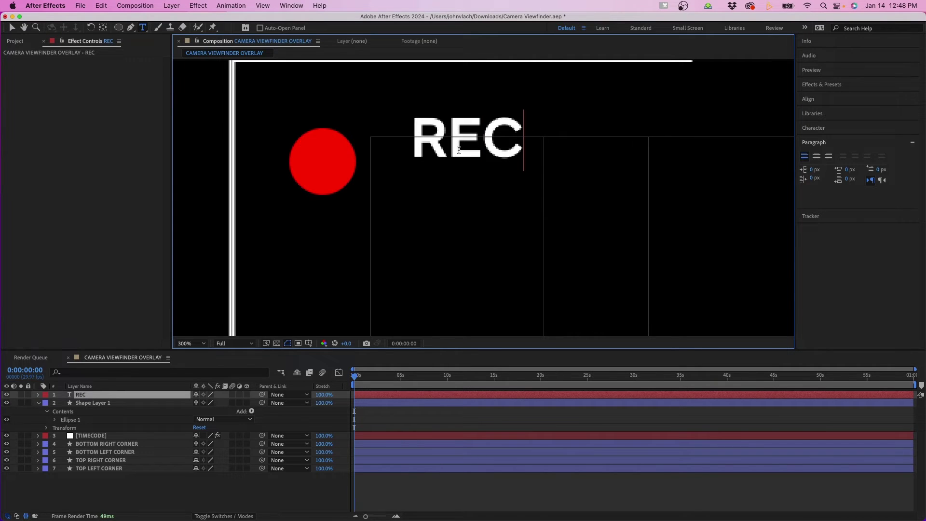
pyautogui.doubleClick(490, 142)
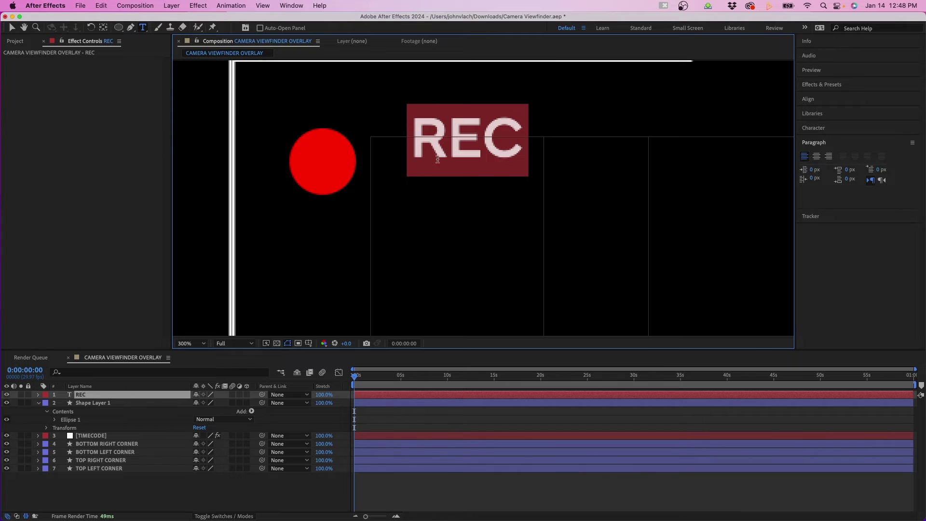
pyautogui.click(11, 28)
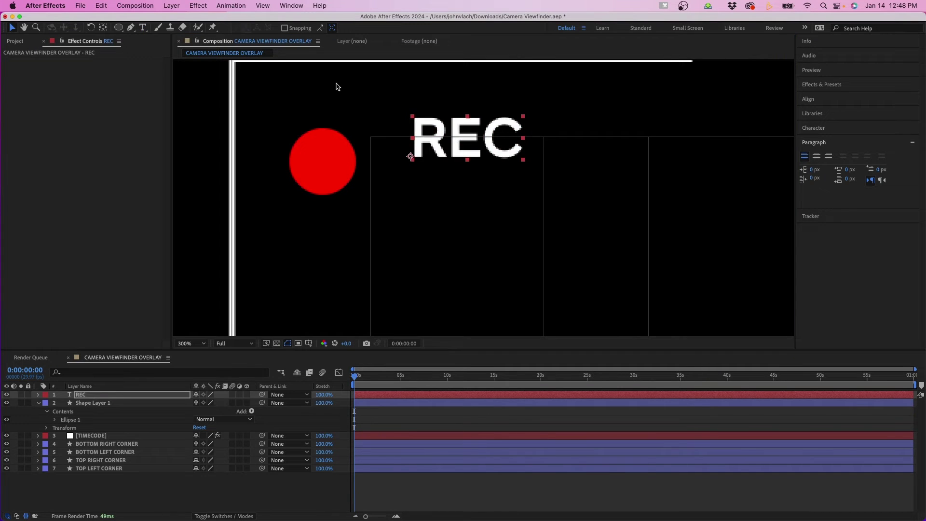
pyautogui.moveTo(423, 124); pyautogui.dragTo(403, 148)
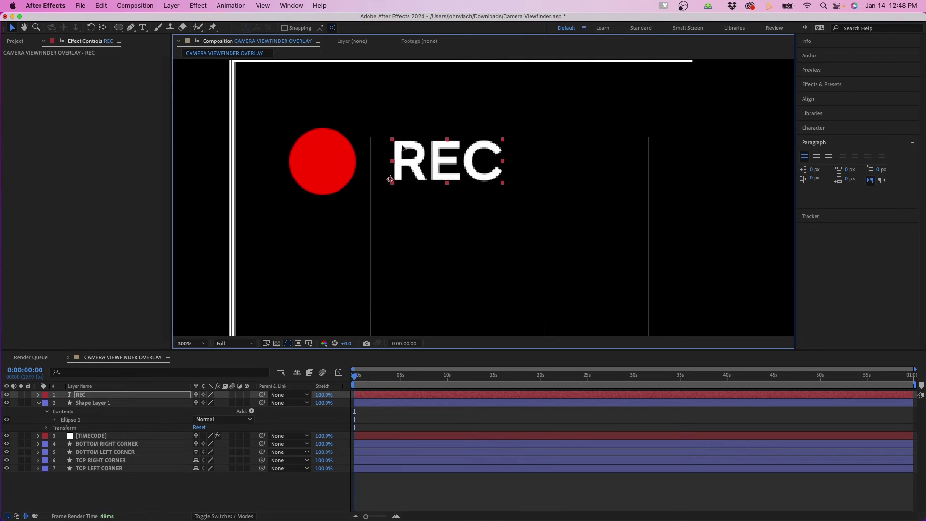
# Align the REC text and the red circle along their vertical centres, relative to the selection
pyautogui.keyDown('shift'); pyautogui.click(331, 165); pyautogui.keyUp('shift')
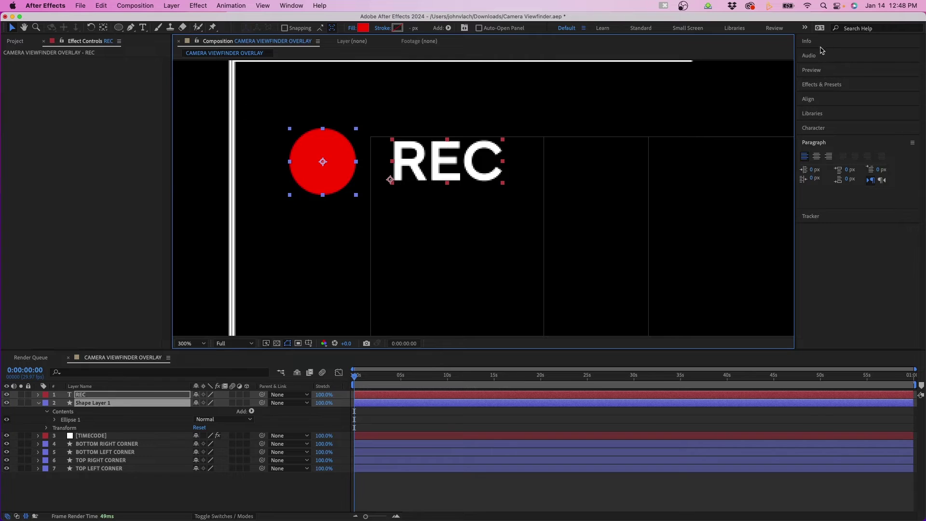
pyautogui.click(817, 100)
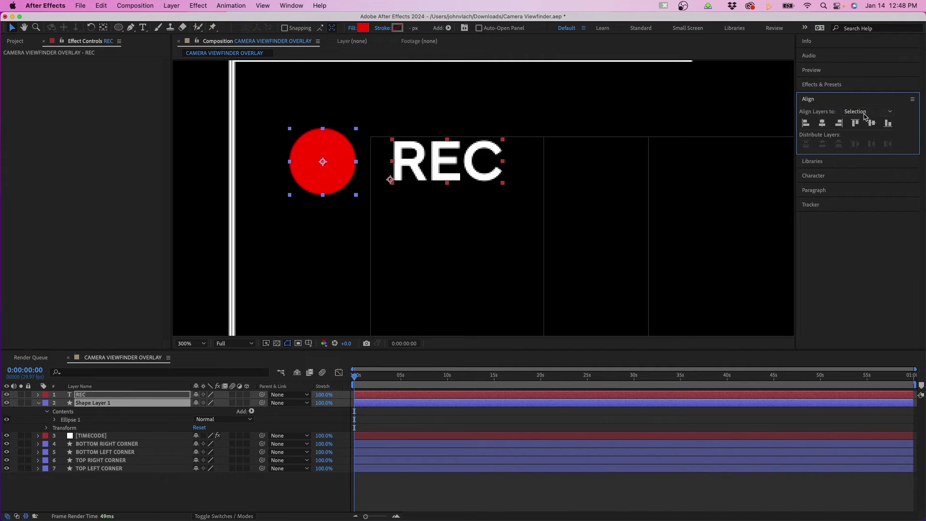
pyautogui.click(863, 113)
pyautogui.click(864, 121)
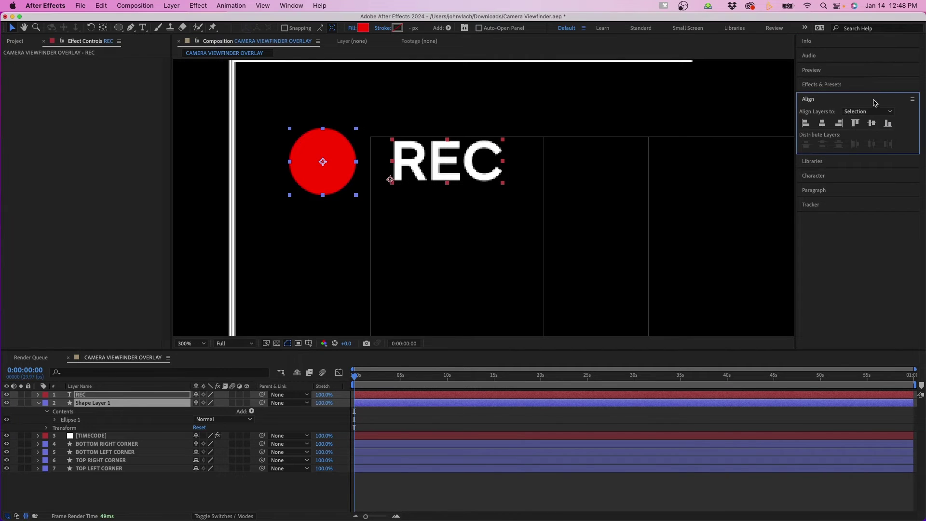
pyautogui.click(872, 124)
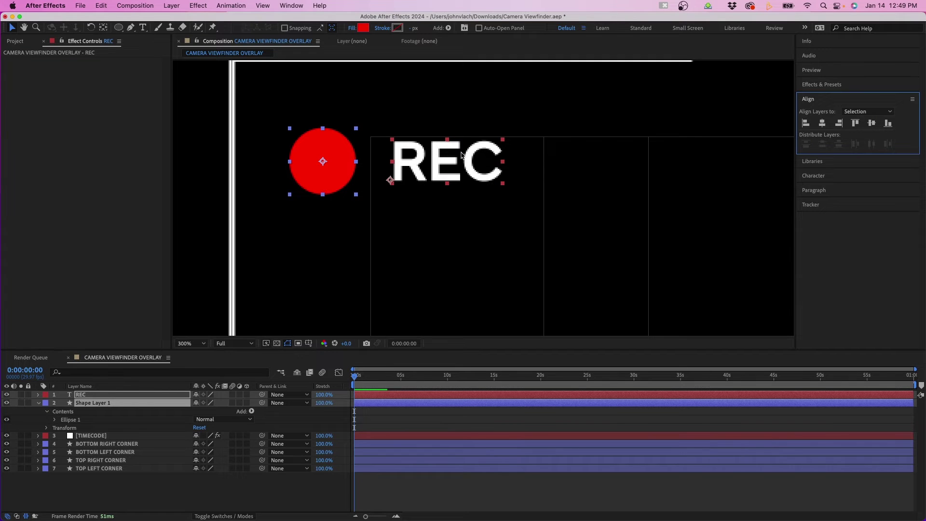
pyautogui.click(437, 390)
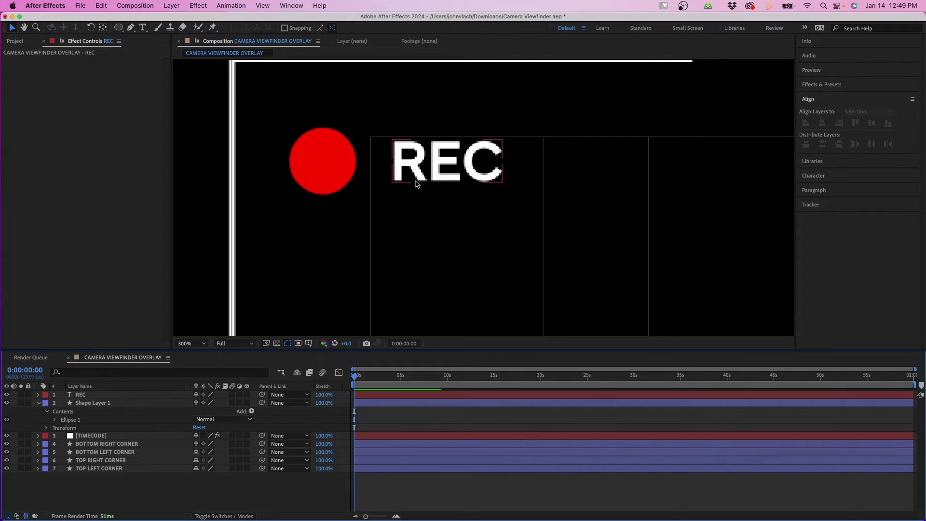
# Start an opacity animation on the red circle's layer with a 0% keyframe at 0:00:00:00
pyautogui.click(316, 164)
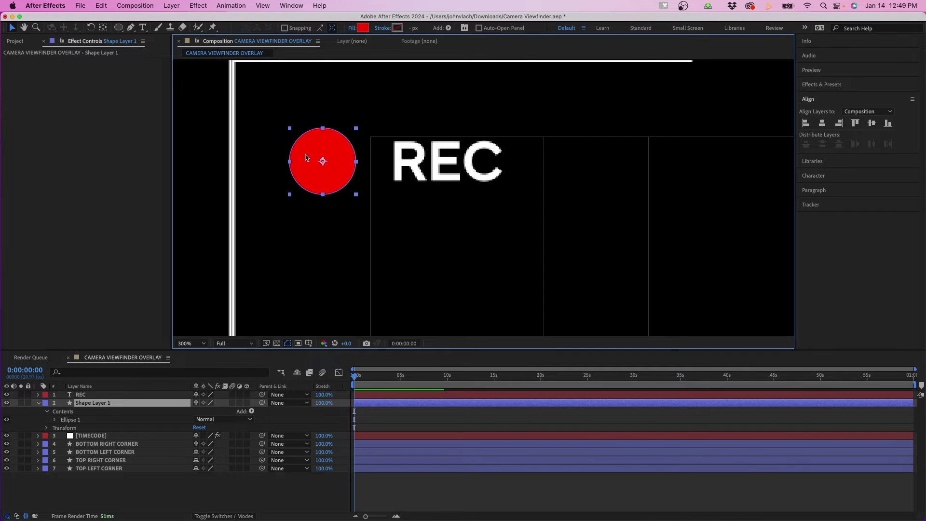
pyautogui.click(393, 408)
pyautogui.press('t')
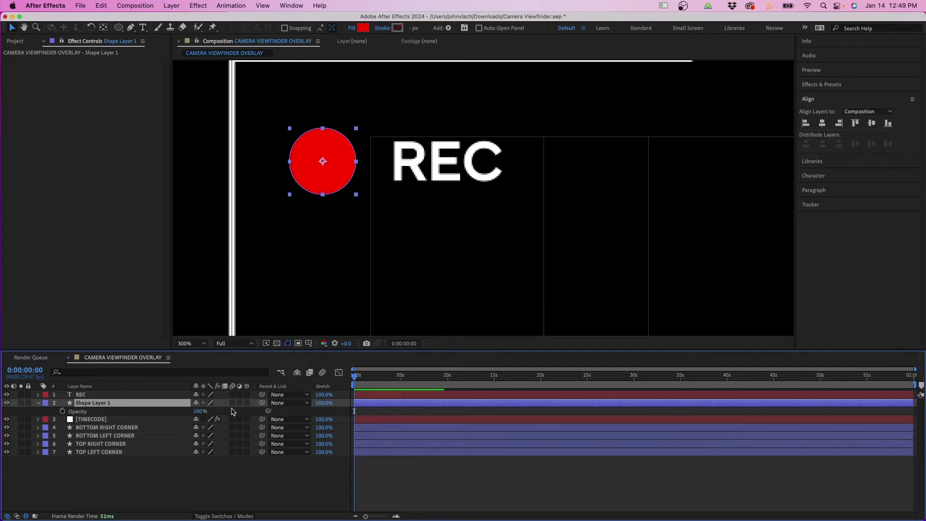
pyautogui.click(63, 412)
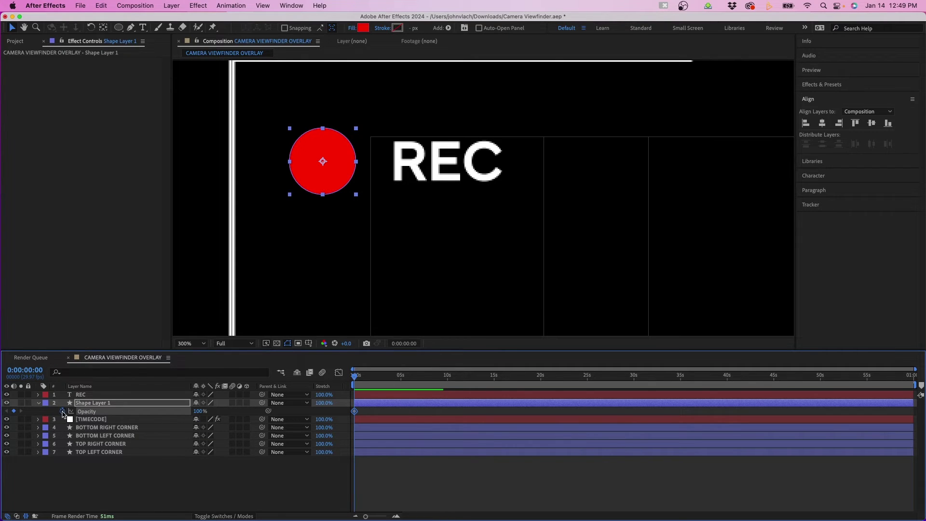
pyautogui.click(199, 411)
pyautogui.write('0')
pyautogui.press('Return')
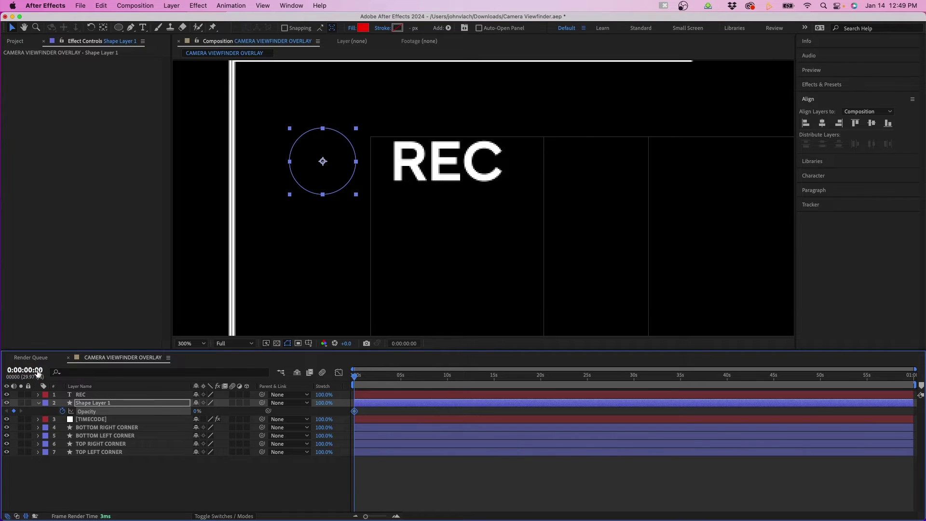
# Add an opacity keyframe of 100% for the red circle at frame 15
pyautogui.click(38, 371)
pyautogui.write('15')
pyautogui.press('Return')
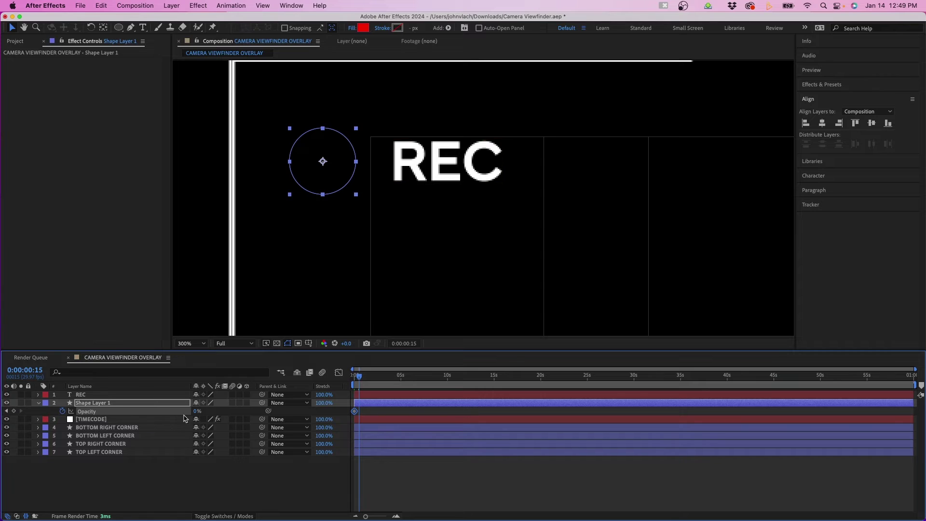
pyautogui.moveTo(197, 411); pyautogui.dragTo(314, 402)
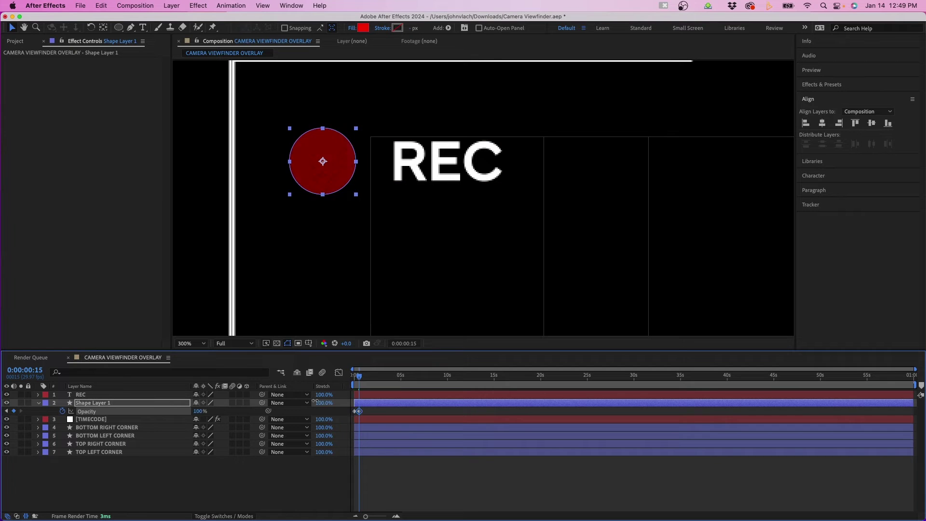
pyautogui.click(401, 412)
pyautogui.click(394, 404)
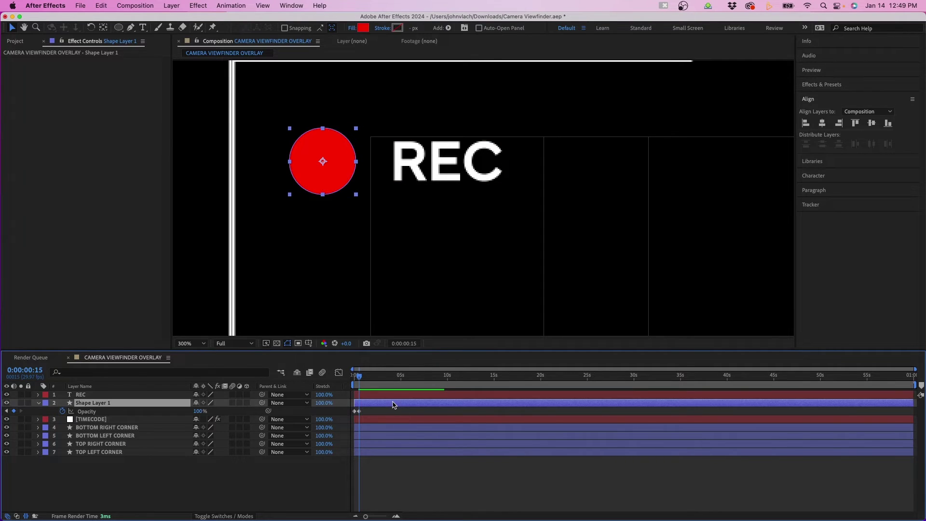
# Add an opacity keyframe of 0% for the red circle at 0:00:01:00
pyautogui.scroll(5, 395, 403)
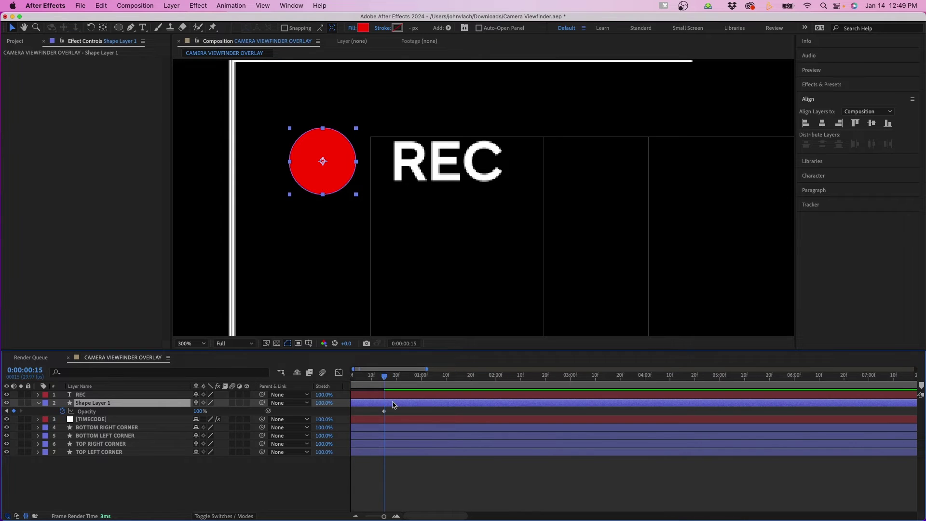
pyautogui.moveTo(429, 379); pyautogui.dragTo(430, 381)
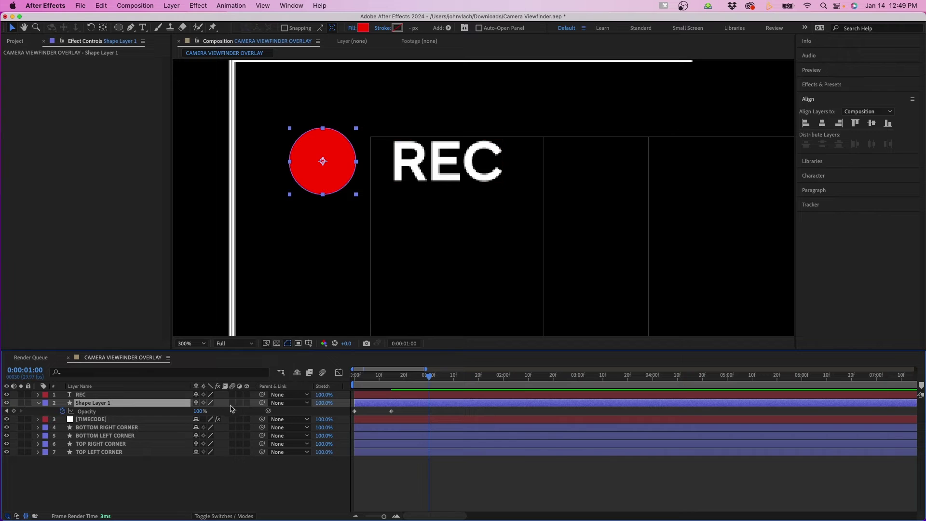
pyautogui.click(201, 411)
pyautogui.write('0')
pyautogui.press('Return')
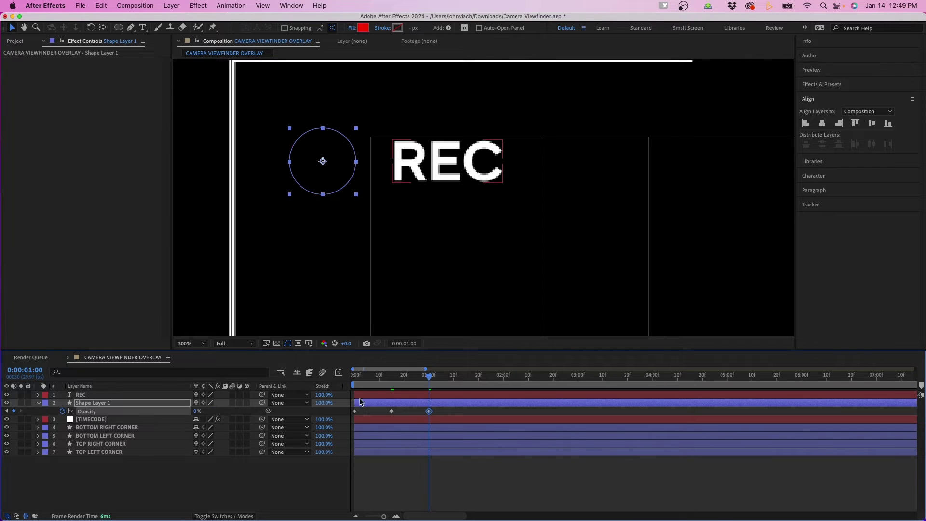
# Play the composition from the start to preview the blinking red circle
pyautogui.press('j')
pyautogui.press('j')
pyautogui.press('space')
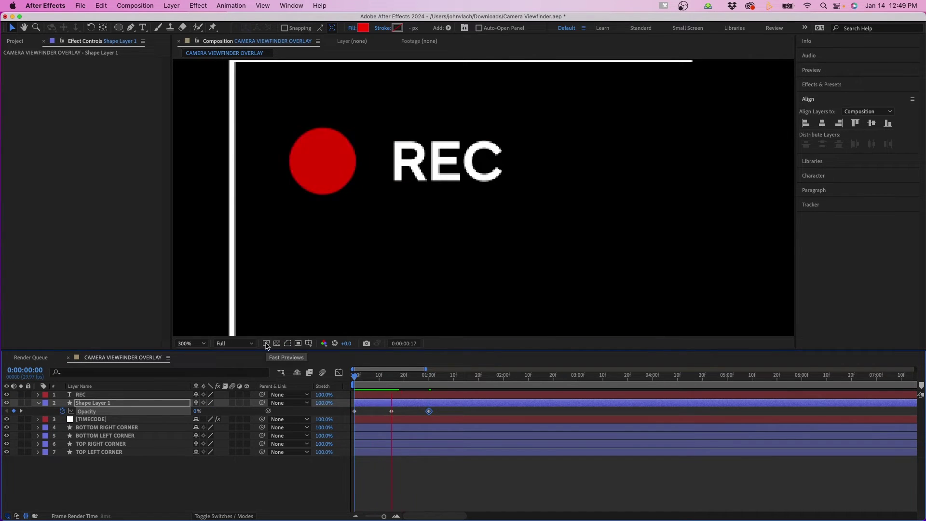
# Apply Easy Ease to the red circle's 100% opacity keyframe at frame 15
pyautogui.press('space')
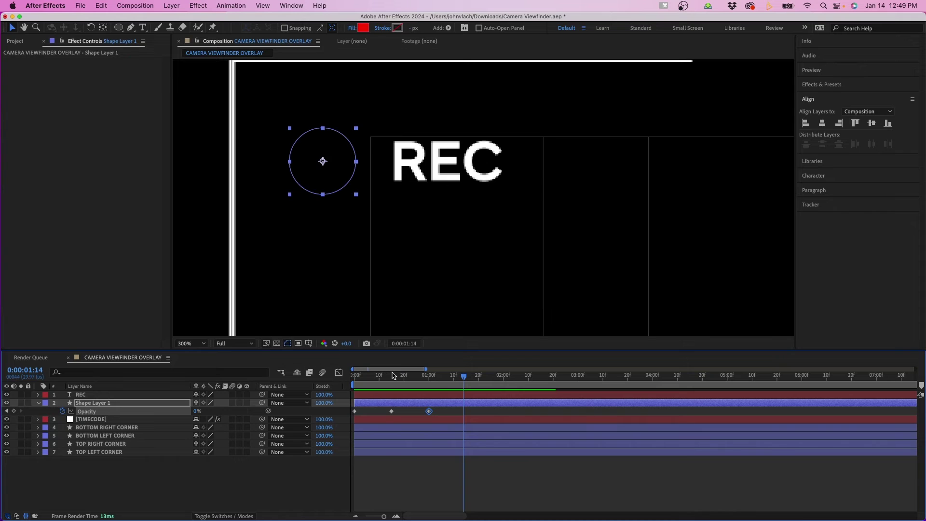
pyautogui.click(392, 376)
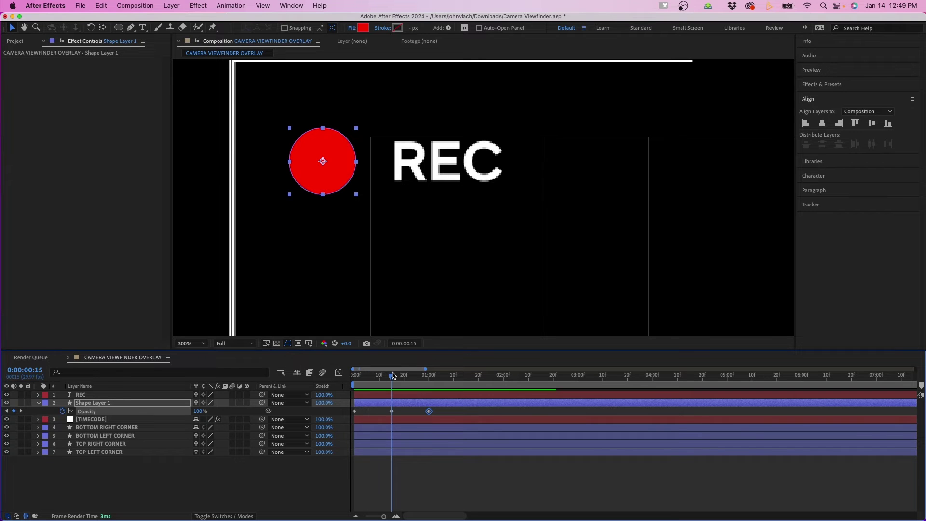
pyautogui.rightClick(391, 412)
pyautogui.moveTo(432, 510)
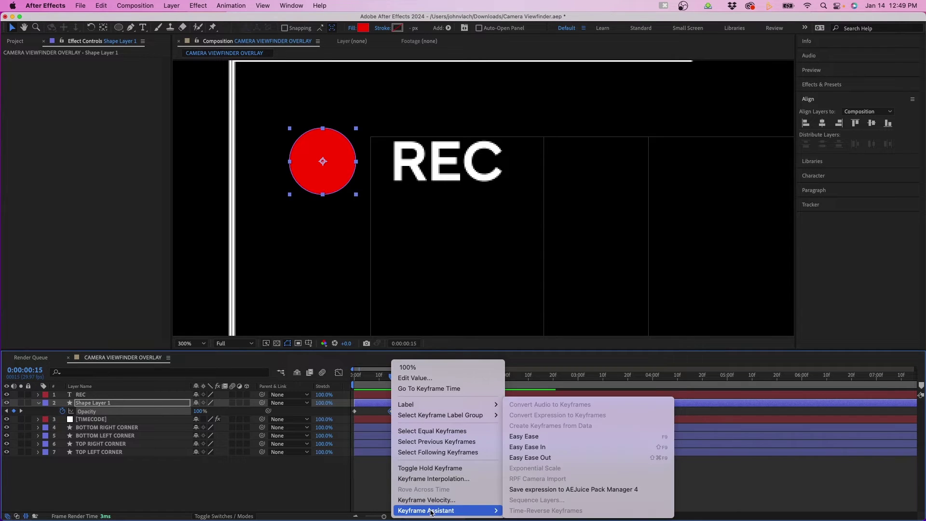
pyautogui.click(538, 437)
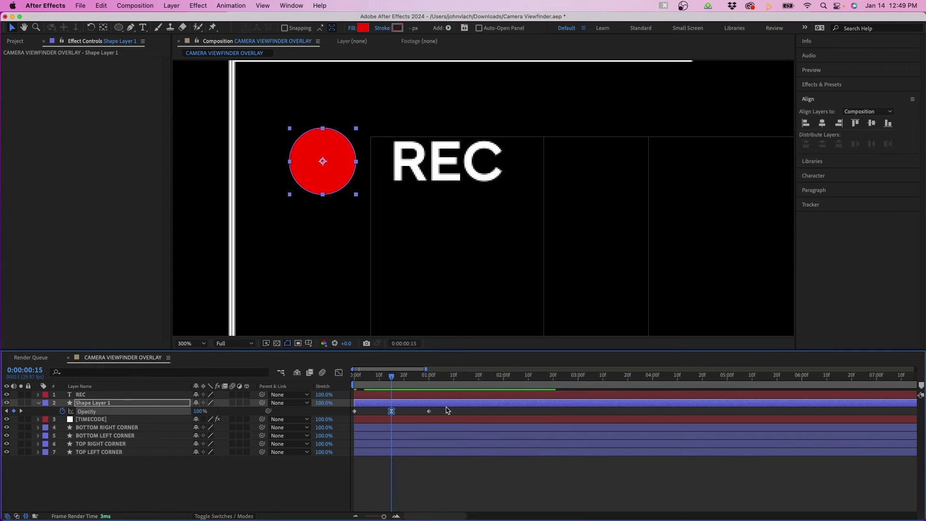
# Play the composition from the start to preview the red circle's eased blink
pyautogui.press('Home')
pyautogui.press('space')
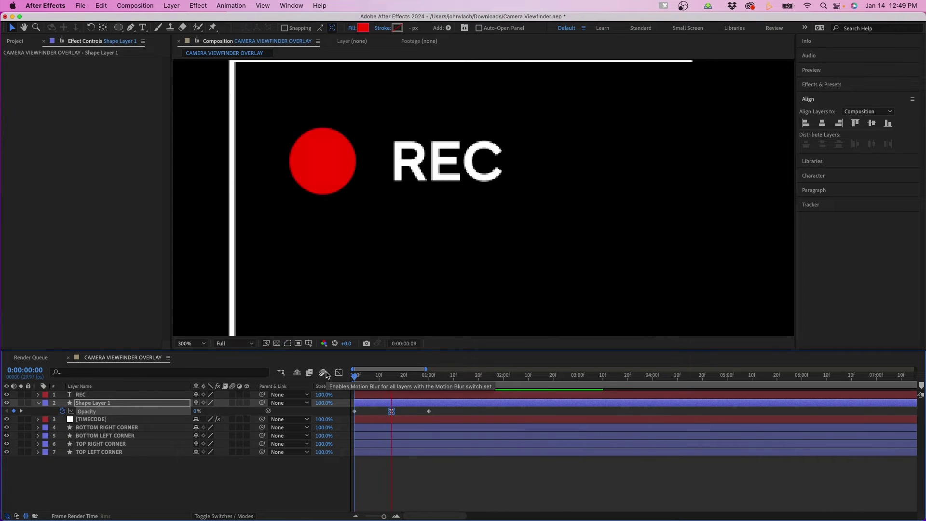
pyautogui.press('space')
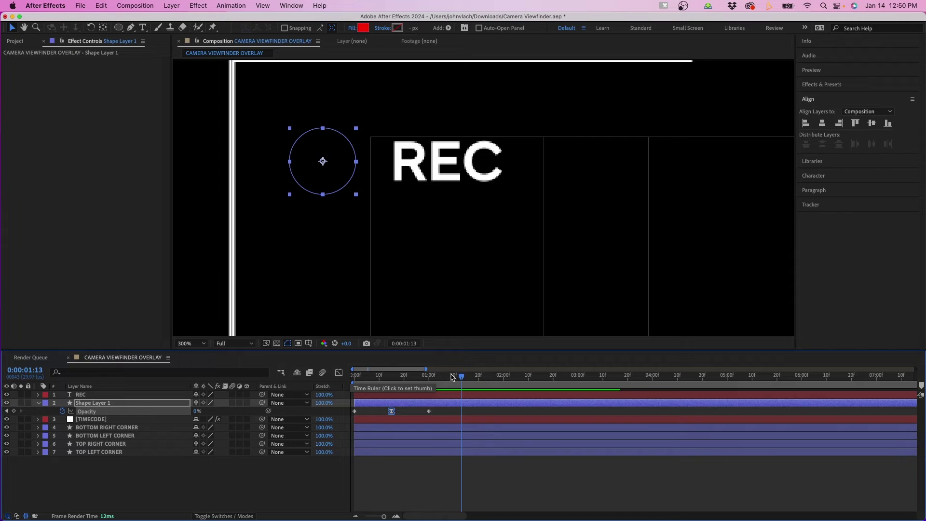
# Add the expression loopOut(type = "cycle", numKeyframes = 0) to the red circle's opacity
pyautogui.click(431, 408)
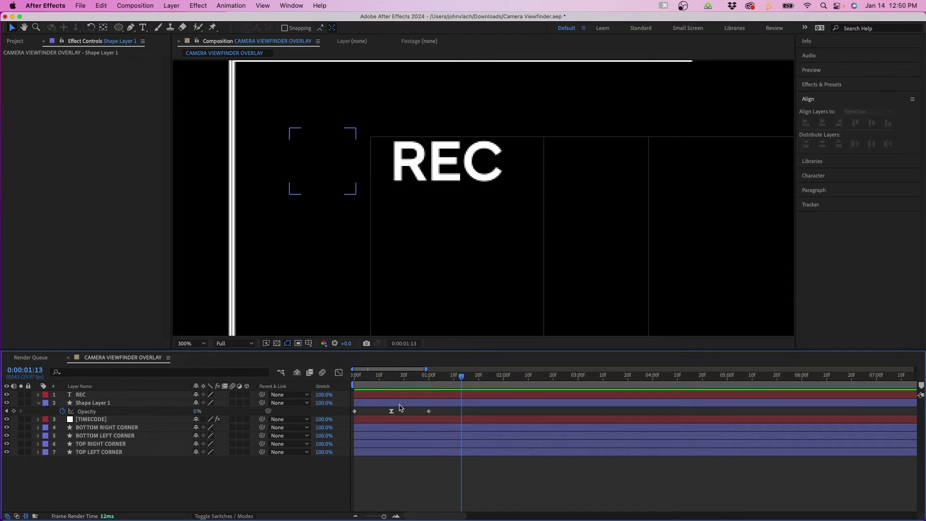
pyautogui.keyDown('alt'); pyautogui.click(63, 412); pyautogui.keyUp('alt')
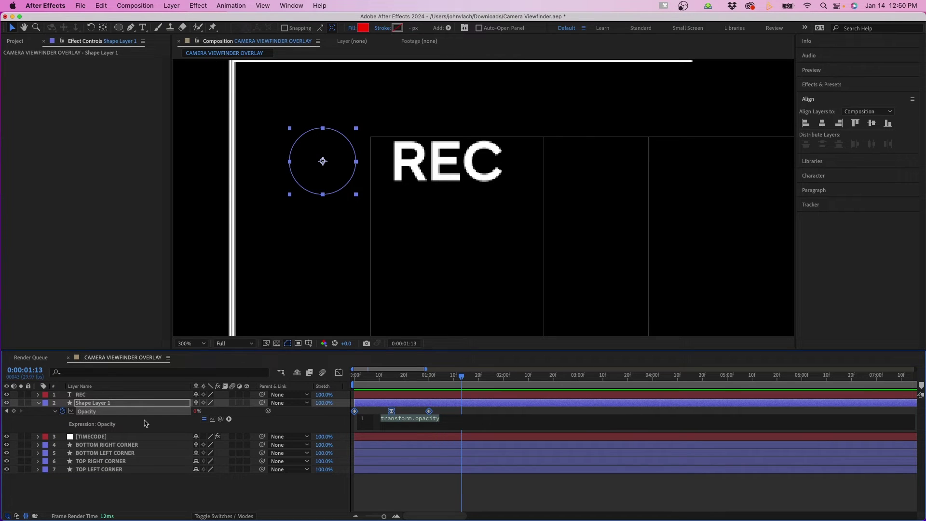
pyautogui.click(229, 419)
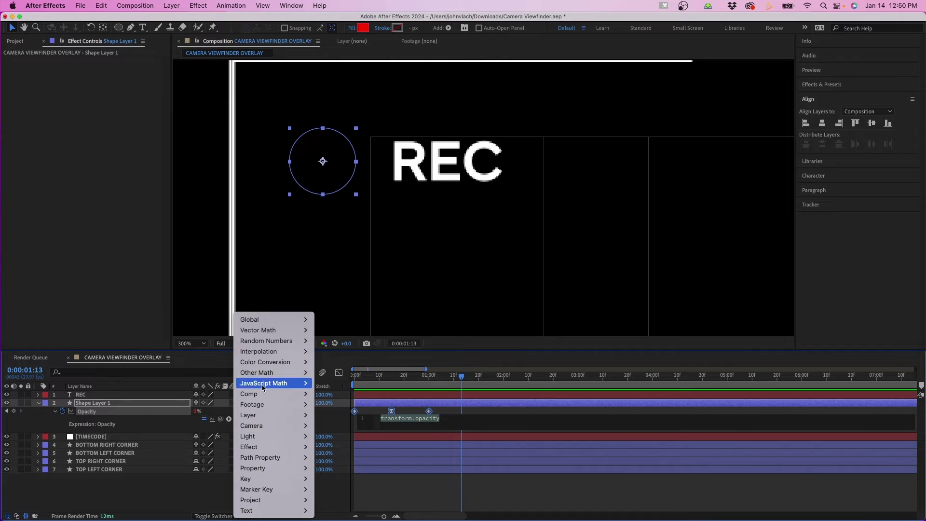
pyautogui.moveTo(274, 461)
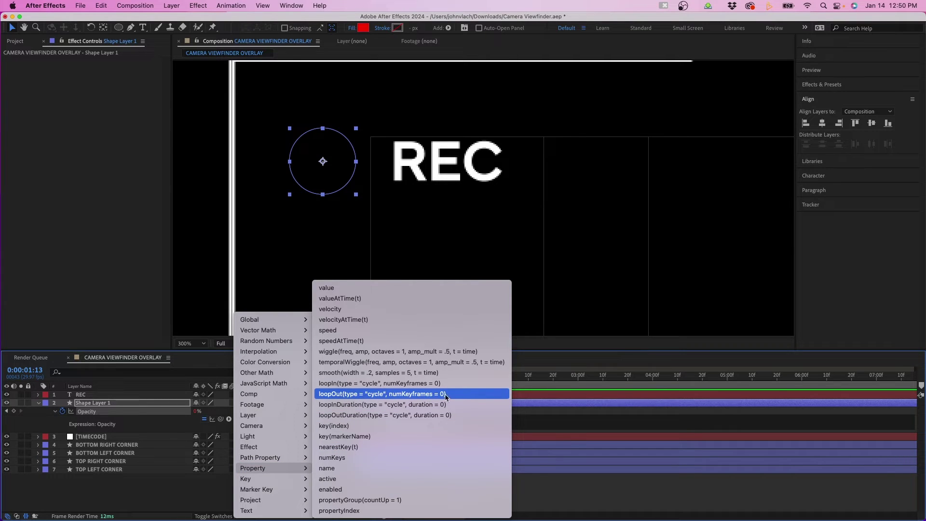
pyautogui.click(417, 394)
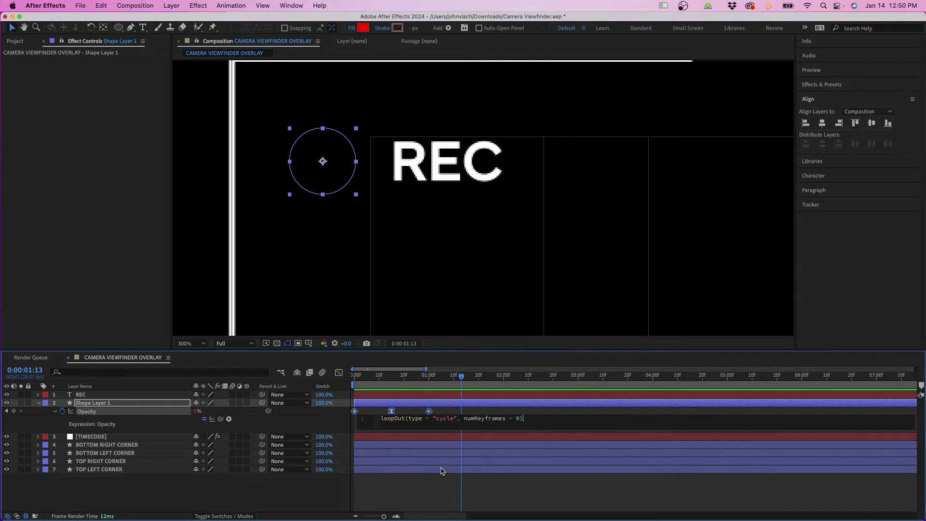
pyautogui.click(438, 490)
# Preview the looping blink of the red circle and check it across the full length of the composition
pyautogui.press('space')
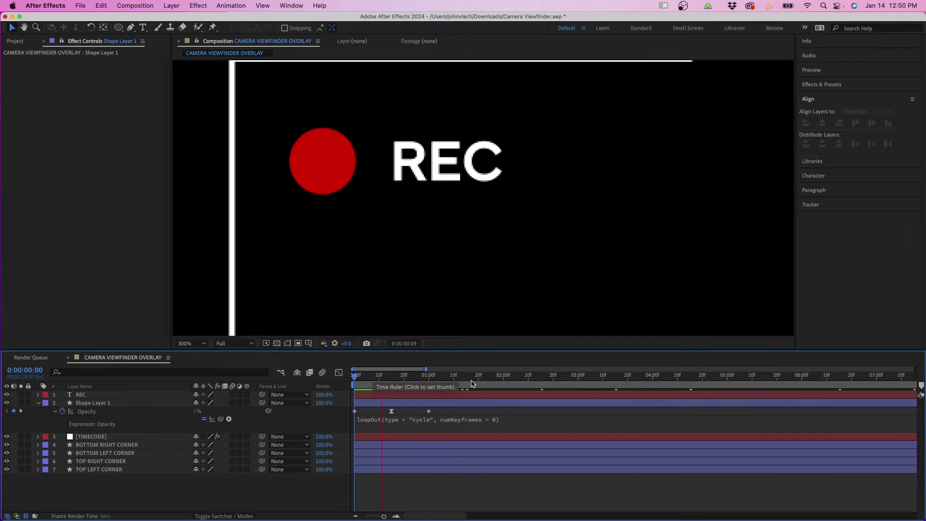
pyautogui.press('-')
pyautogui.press('-')
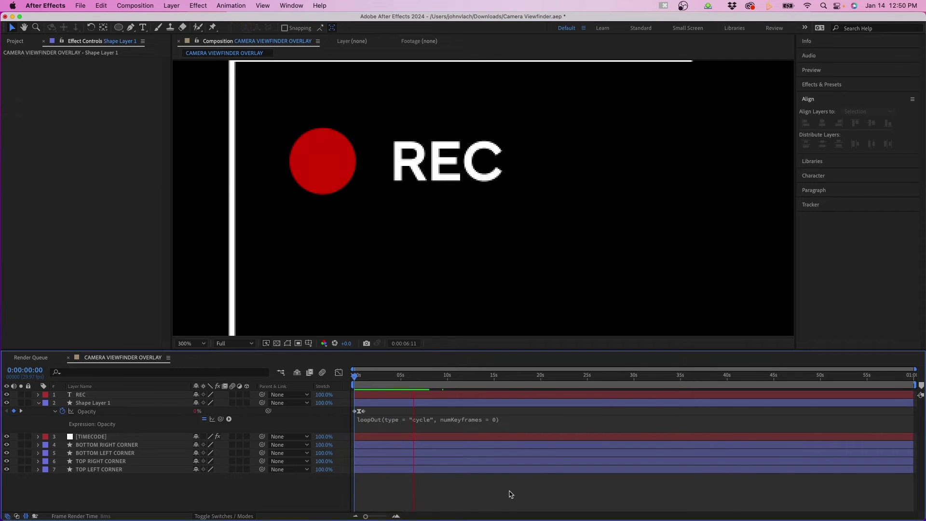
pyautogui.moveTo(533, 376); pyautogui.dragTo(880, 383)
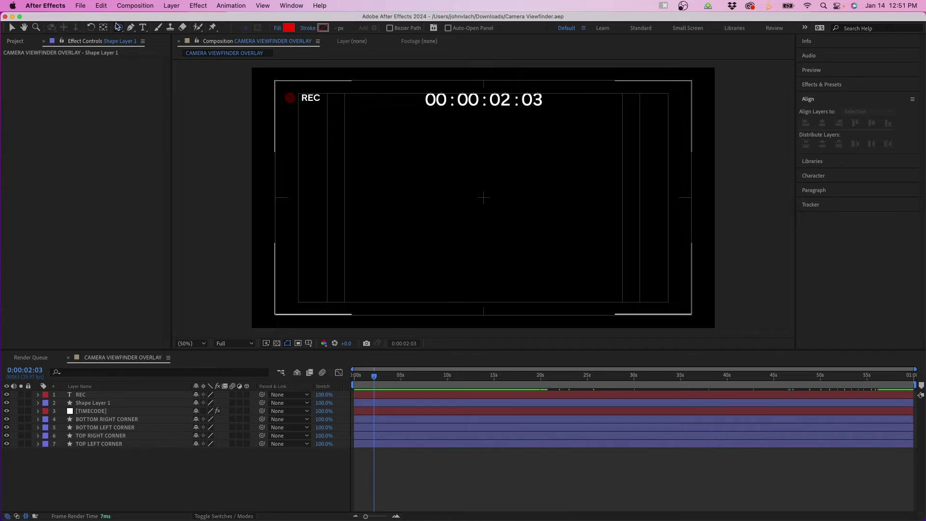
# Set up the Rounded Rectangle tool with no fill and a solid white 4 px stroke
pyautogui.moveTo(119, 27); pyautogui.dragTo(164, 43)
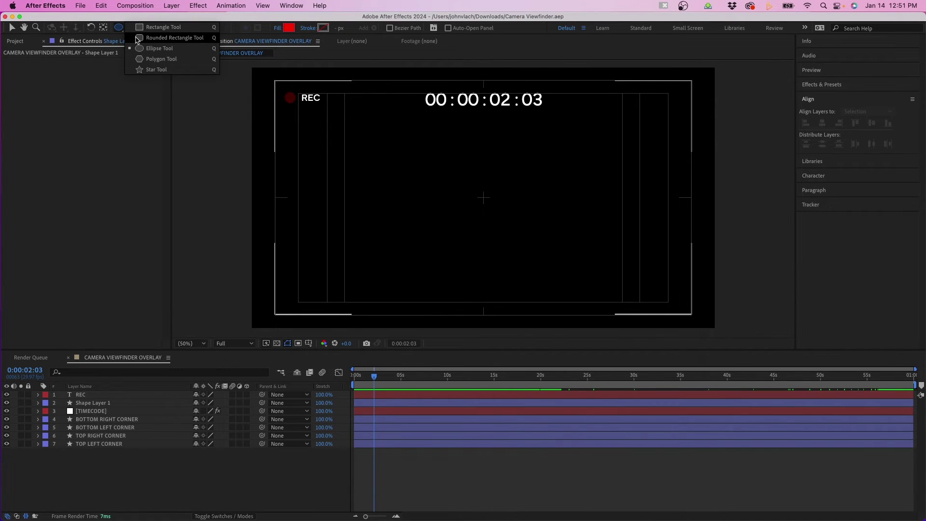
pyautogui.moveTo(158, 41); pyautogui.dragTo(158, 41)
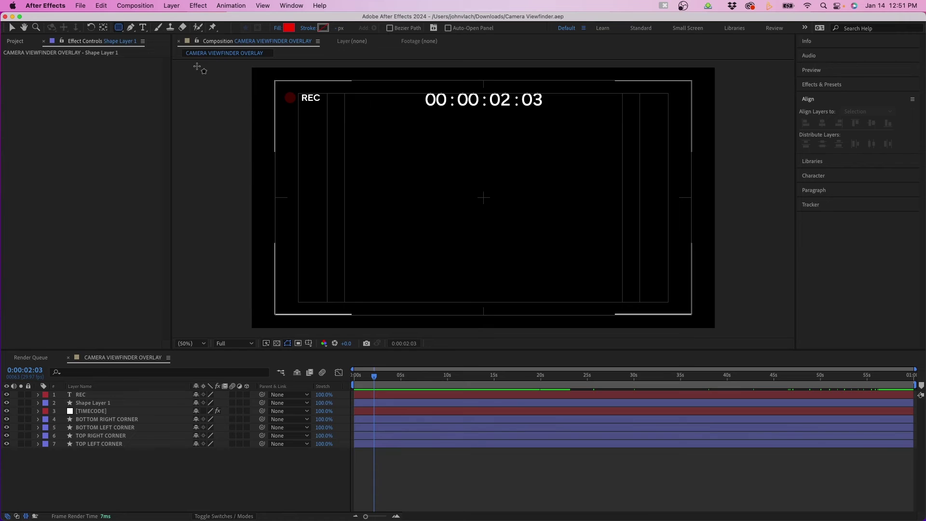
pyautogui.click(277, 30)
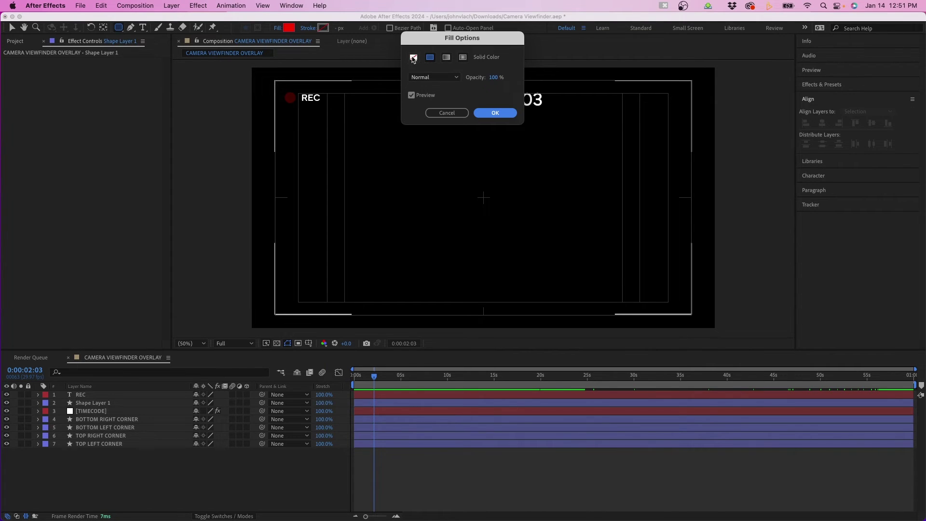
pyautogui.click(413, 58)
pyautogui.click(488, 114)
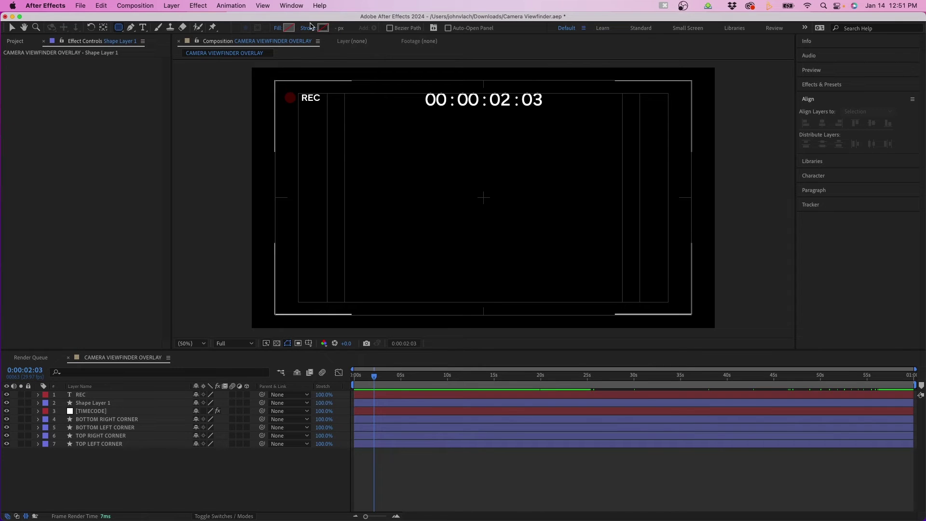
pyautogui.click(306, 28)
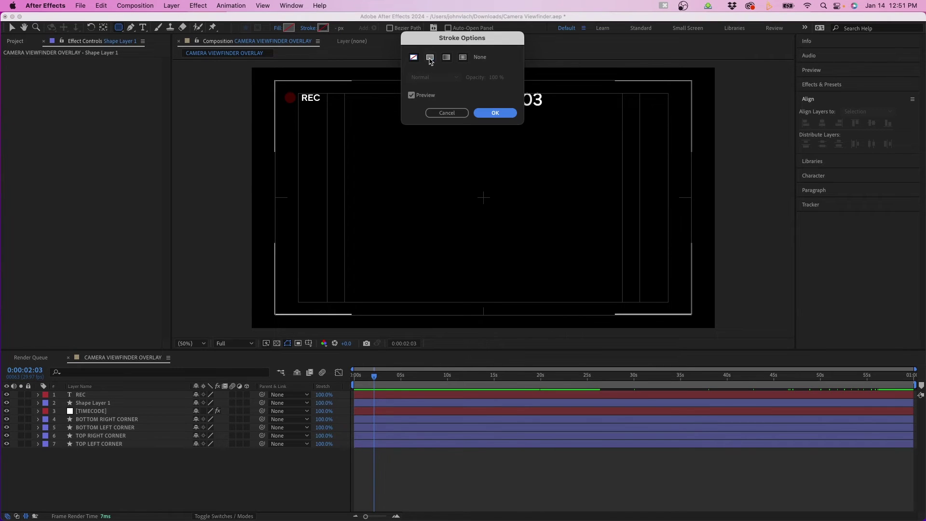
pyautogui.click(495, 113)
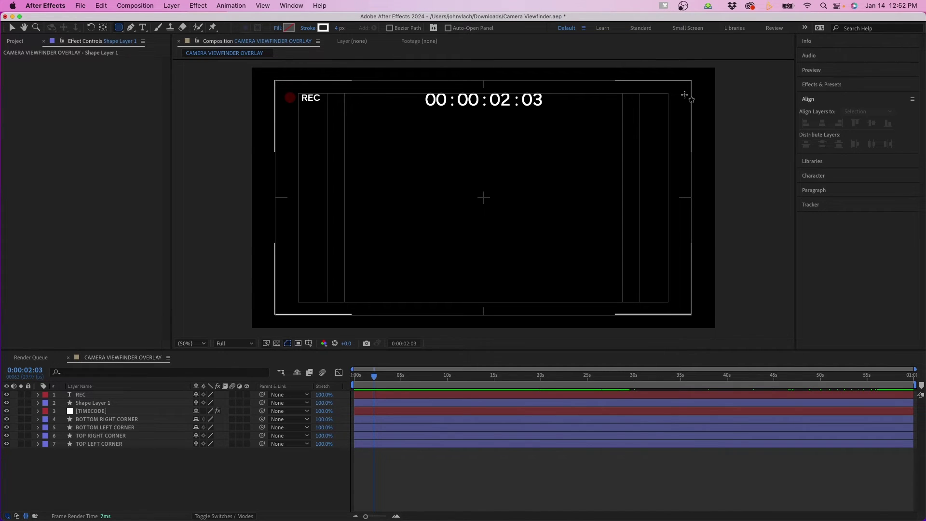
# Show the rulers and place a horizontal guide through the vertical middle of the REC text
pyautogui.press('v')
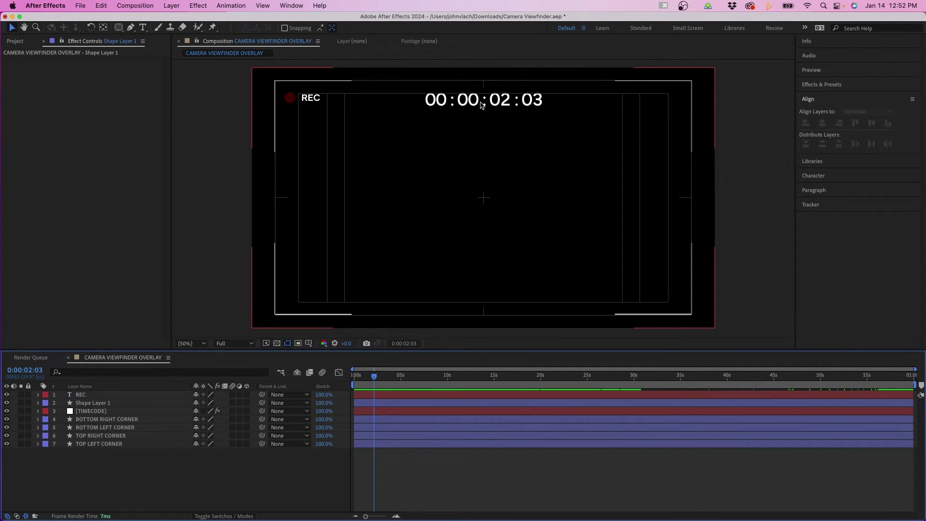
pyautogui.click(315, 104)
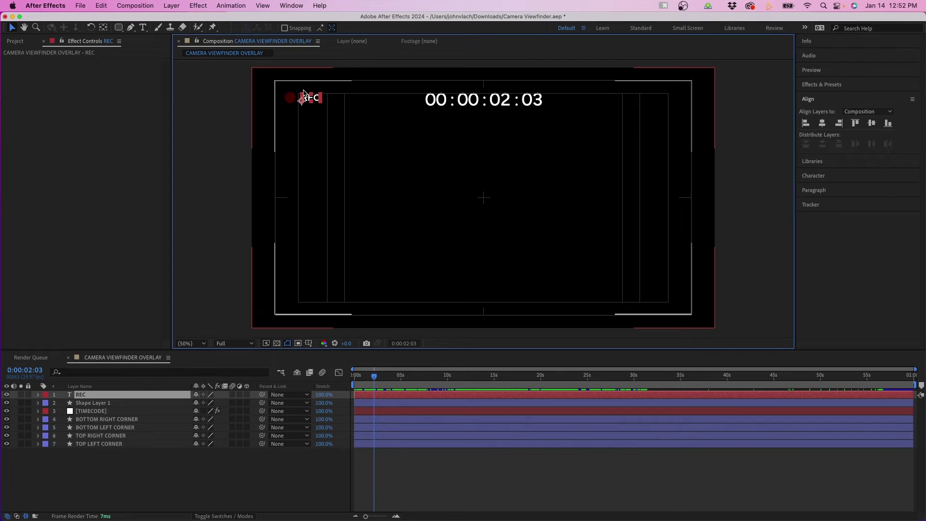
pyautogui.click(220, 98)
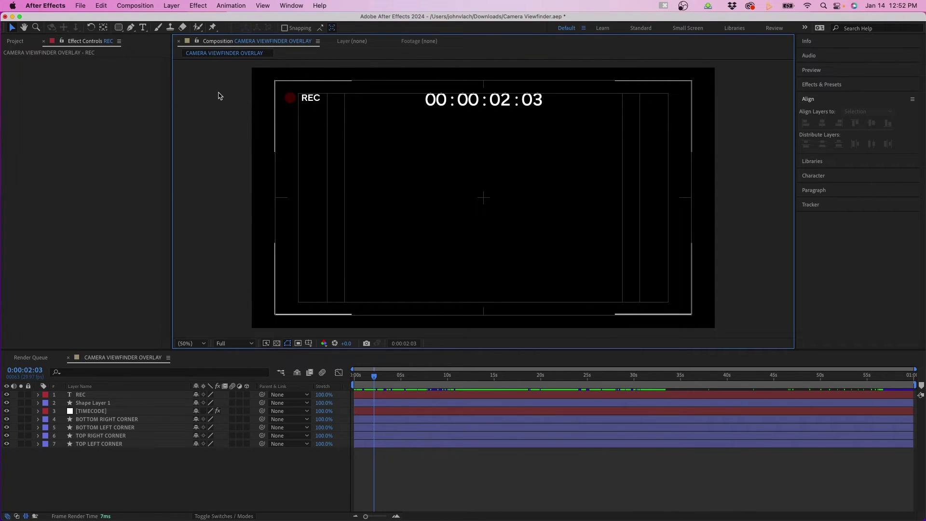
pyautogui.press('super+r')
pyautogui.press('z')
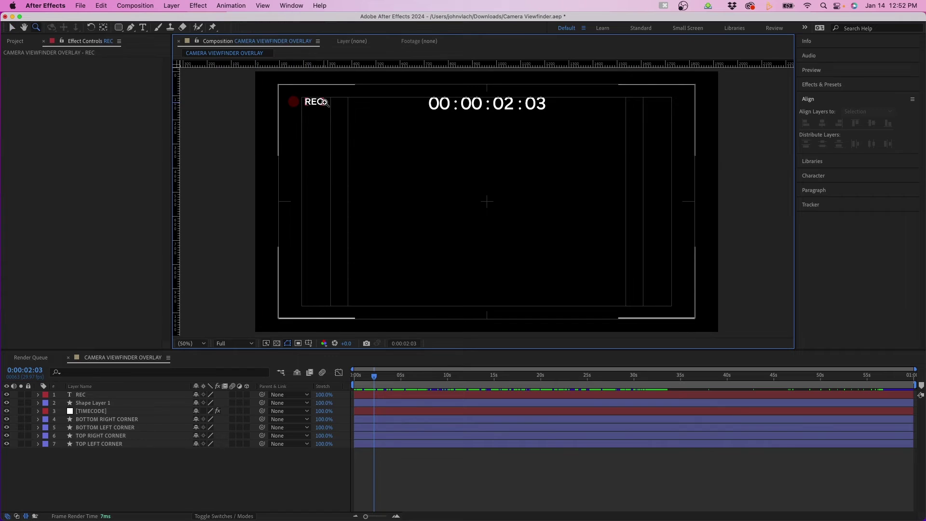
pyautogui.moveTo(291, 89); pyautogui.dragTo(351, 117)
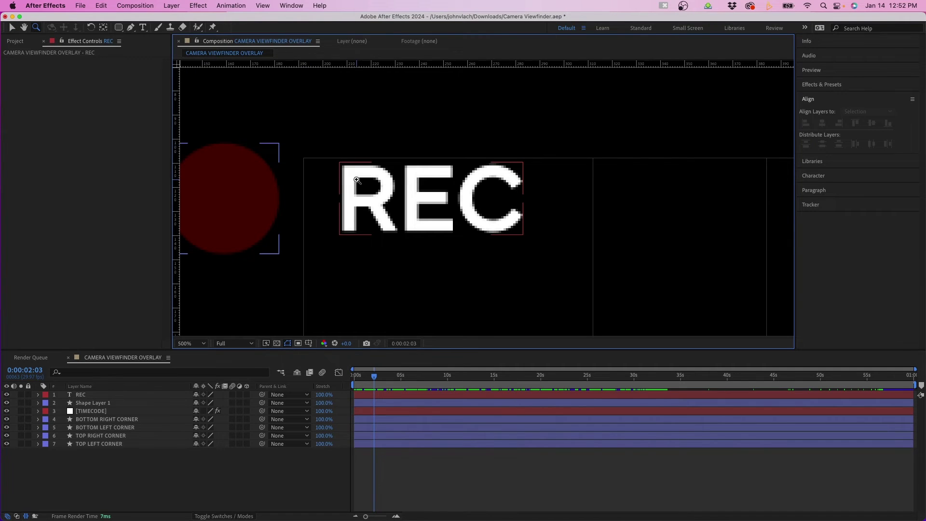
pyautogui.moveTo(410, 64); pyautogui.dragTo(368, 195)
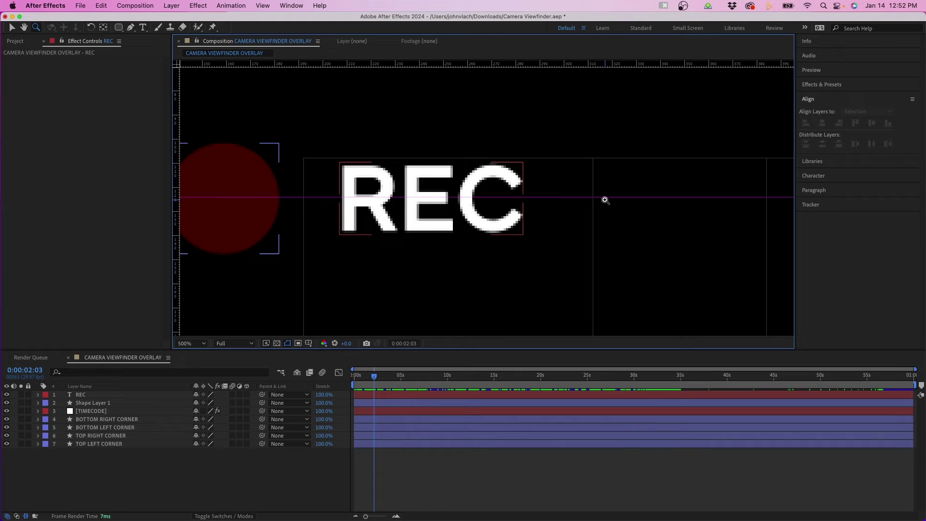
# Draw a small horizontal rounded rectangle inside the top-right corner bracket, centred at about X 1728, Y 132
pyautogui.press('/')
pyautogui.press(',')
pyautogui.press('h')
pyautogui.moveTo(743, 197); pyautogui.dragTo(593, 163)
pyautogui.press('z')
pyautogui.moveTo(525, 143); pyautogui.dragTo(600, 191)
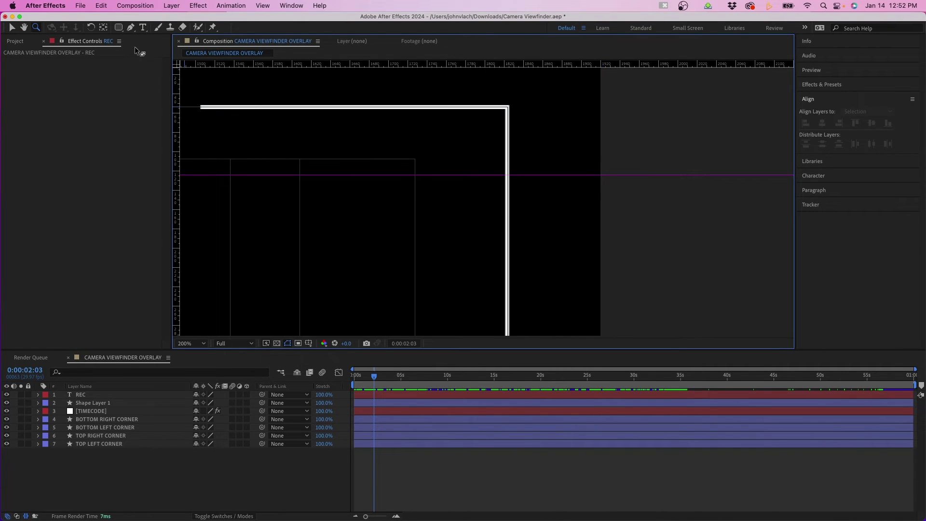
pyautogui.click(118, 27)
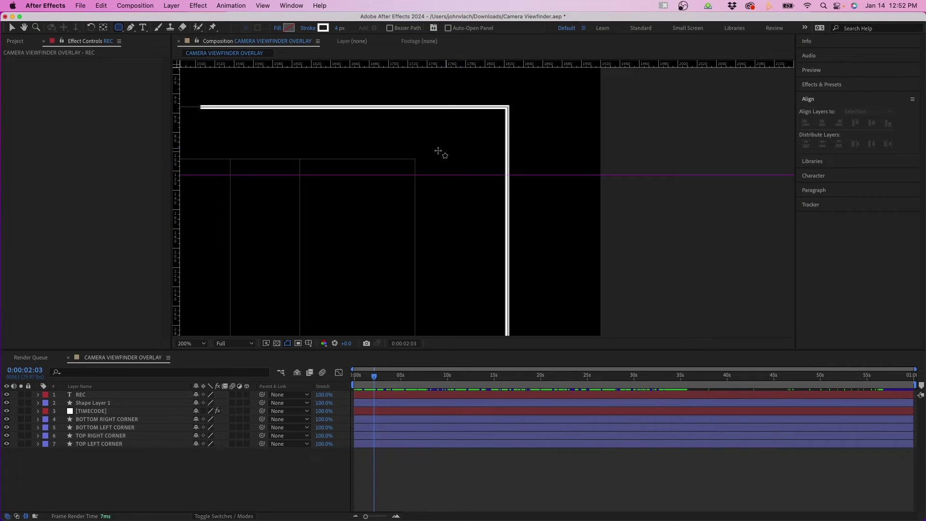
pyautogui.moveTo(371, 158); pyautogui.dragTo(462, 206)
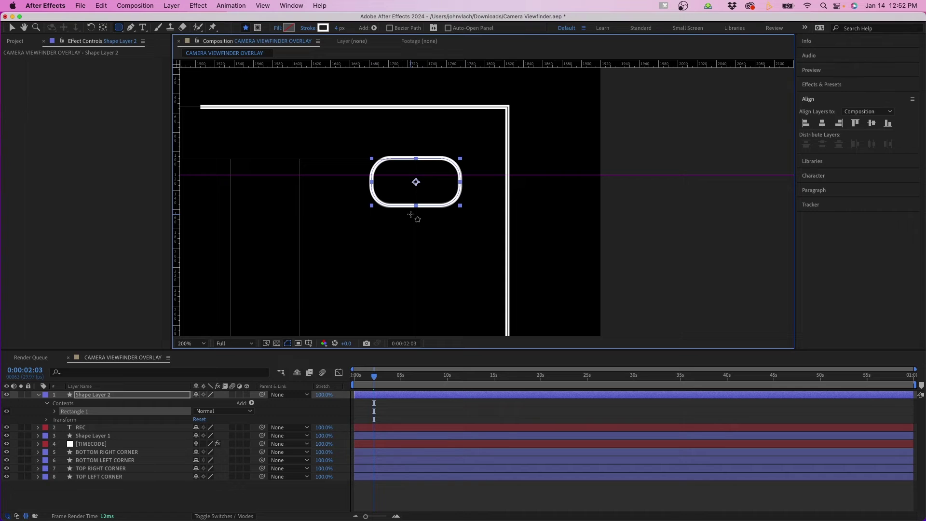
# Align the rounded rectangle with the horizontal guide by setting its position to X 1714.4, Y 125.5
pyautogui.press('p')
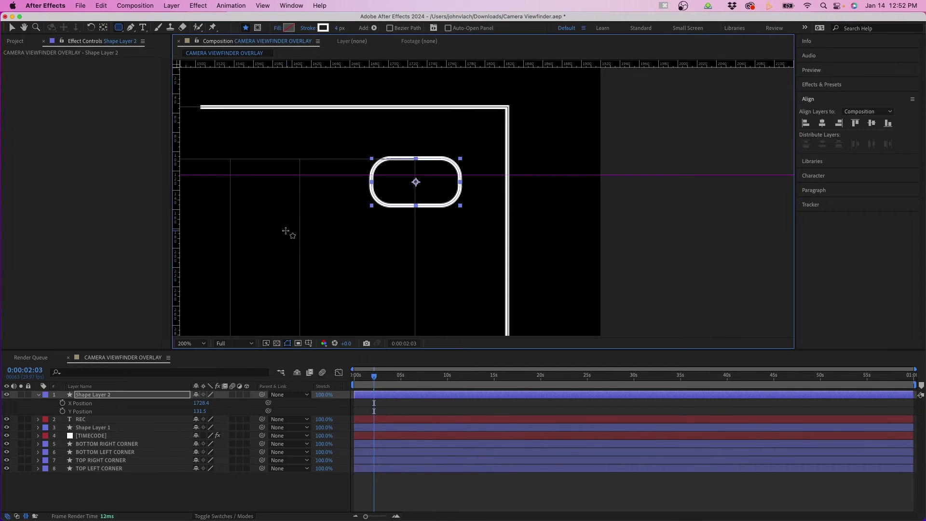
pyautogui.moveTo(197, 409); pyautogui.dragTo(193, 410)
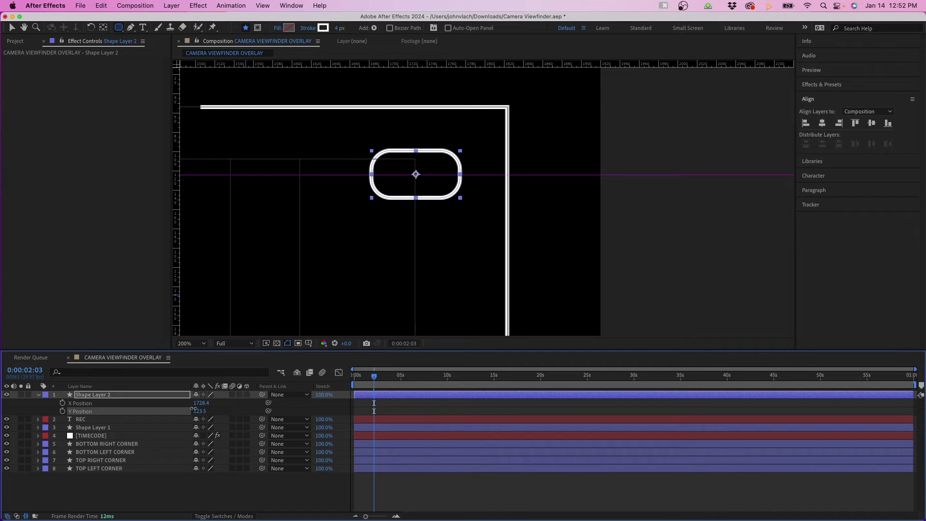
pyautogui.moveTo(193, 409); pyautogui.dragTo(192, 405)
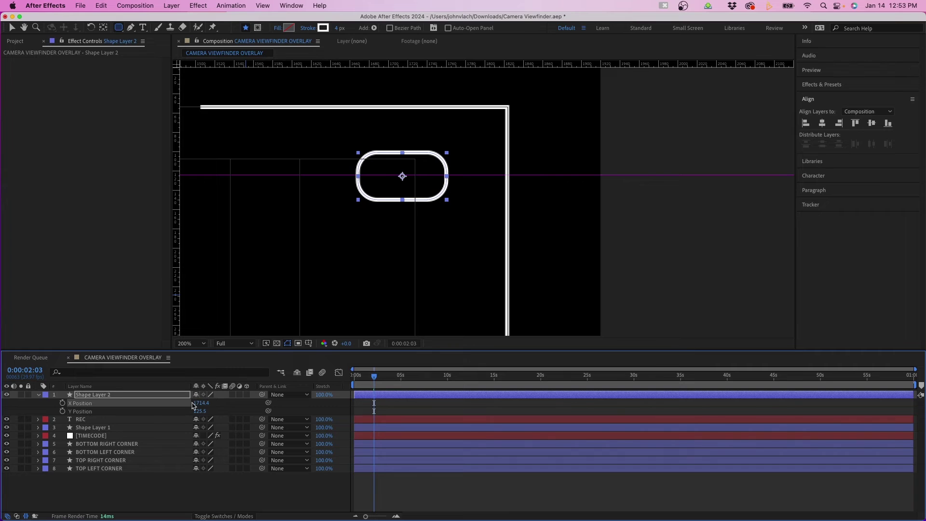
# Set the roundness of the rounded rectangle path in Shape Layer 2 to 15
pyautogui.click(87, 396)
pyautogui.click(39, 395)
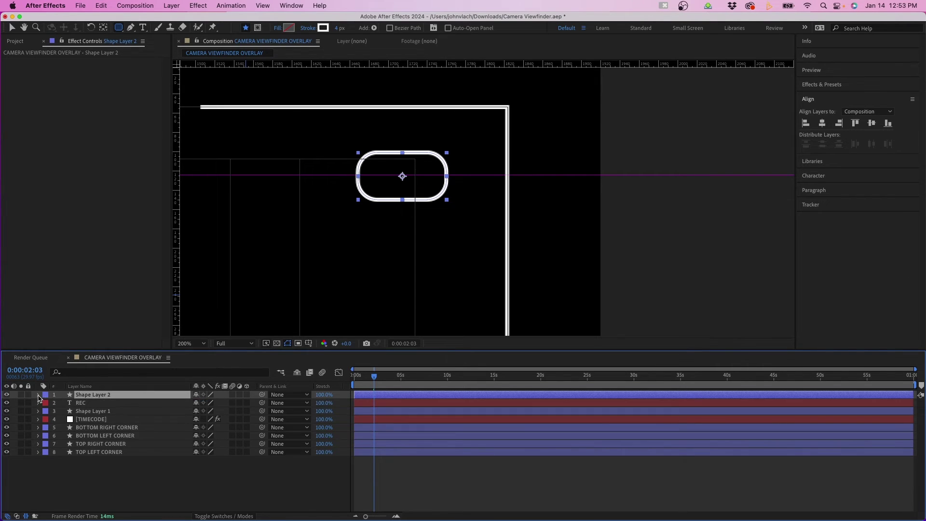
pyautogui.click(39, 396)
pyautogui.click(46, 405)
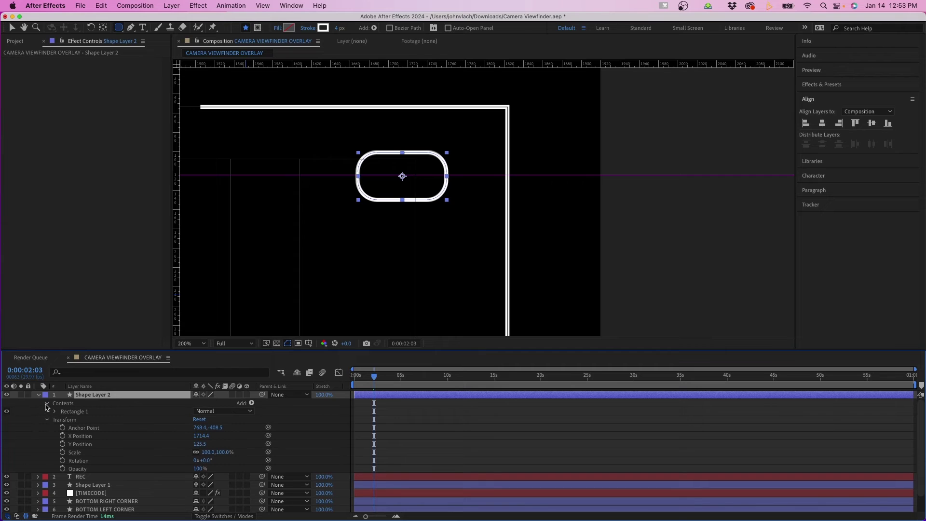
pyautogui.click(54, 412)
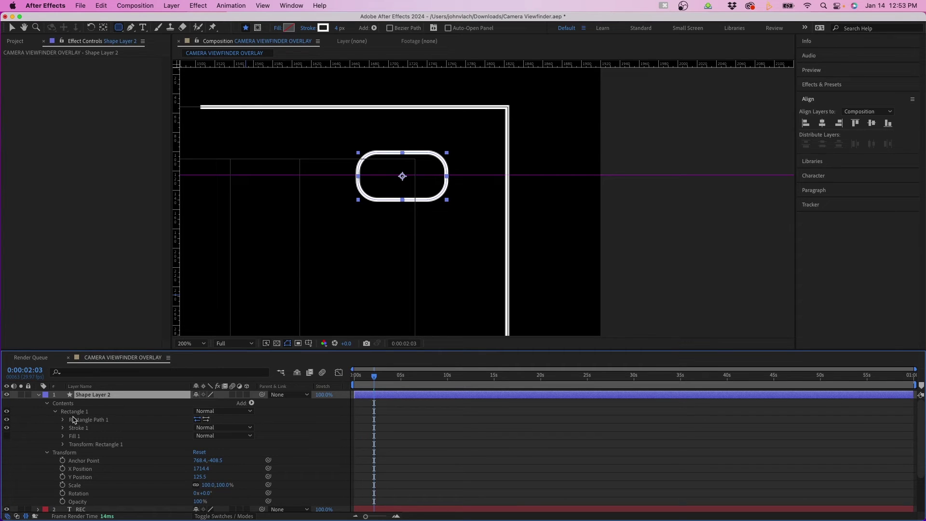
pyautogui.click(62, 420)
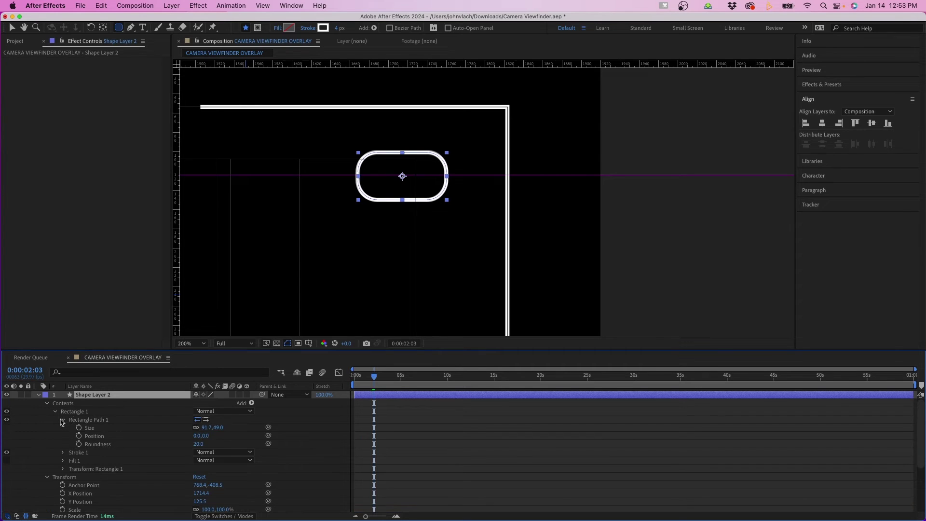
pyautogui.click(95, 437)
pyautogui.click(98, 445)
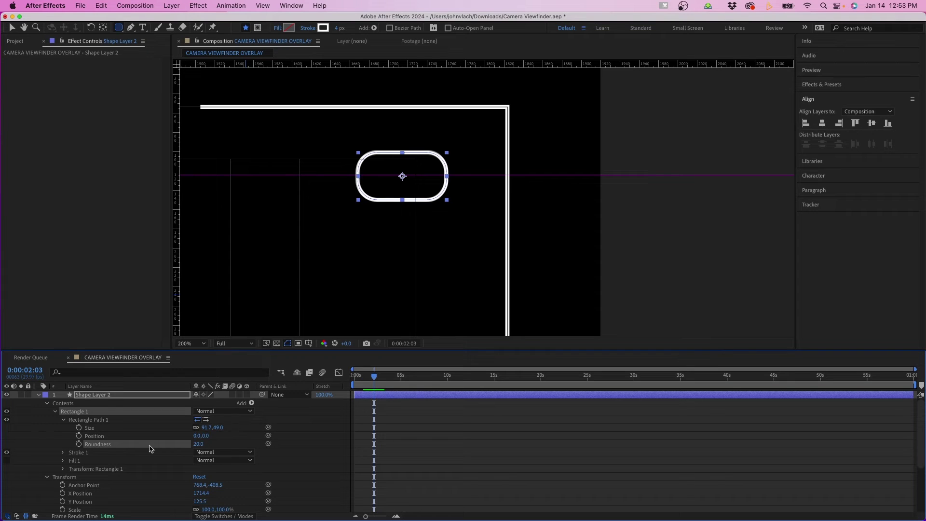
pyautogui.moveTo(194, 445); pyautogui.dragTo(193, 444)
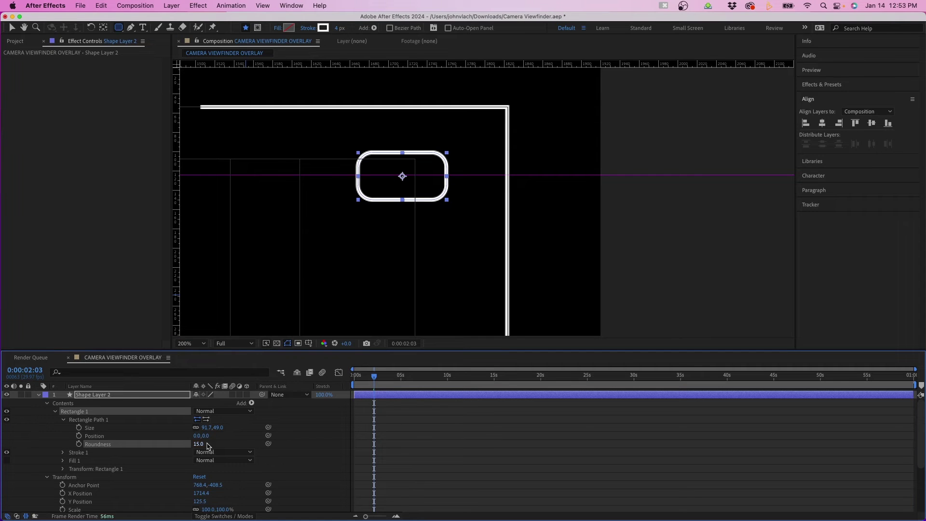
pyautogui.click(409, 452)
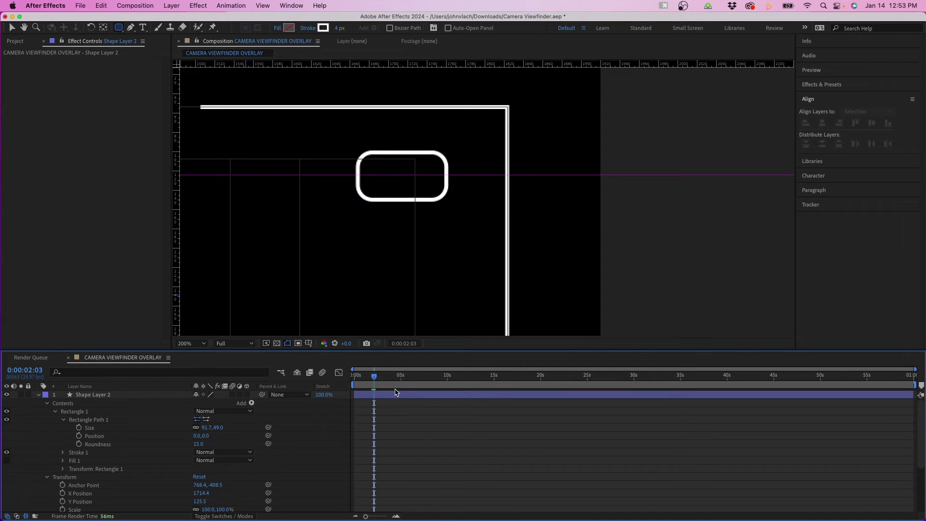
# Set up the Rectangle tool with a solid white FFFFFF fill and no stroke
pyautogui.moveTo(121, 30); pyautogui.dragTo(141, 32)
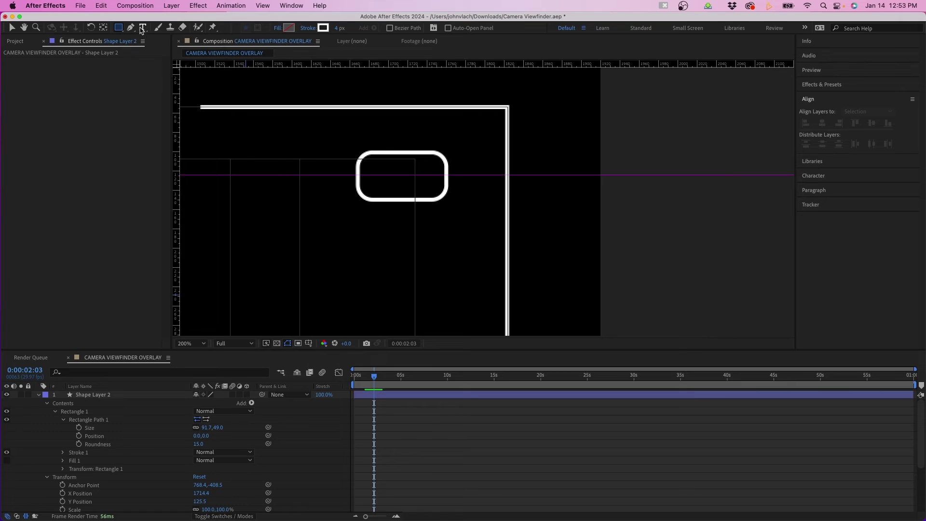
pyautogui.click(279, 28)
pyautogui.click(429, 56)
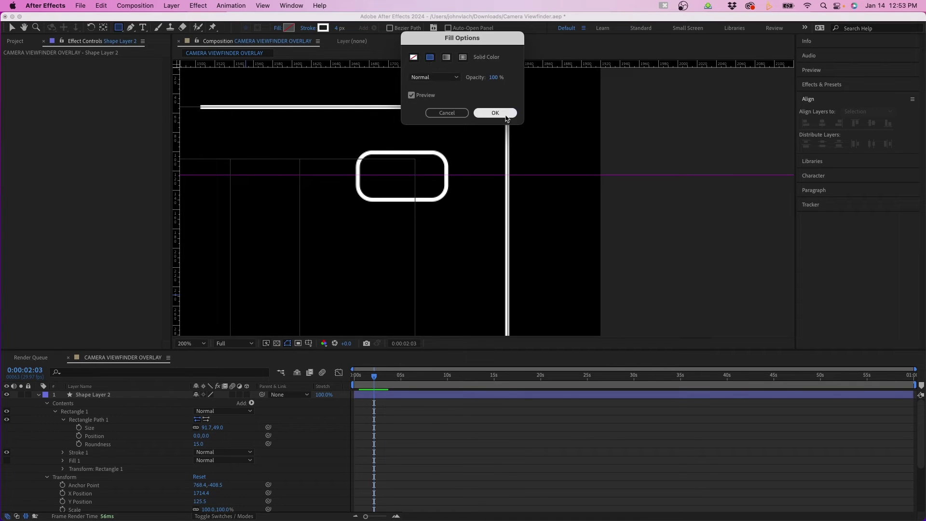
pyautogui.click(497, 111)
pyautogui.click(308, 28)
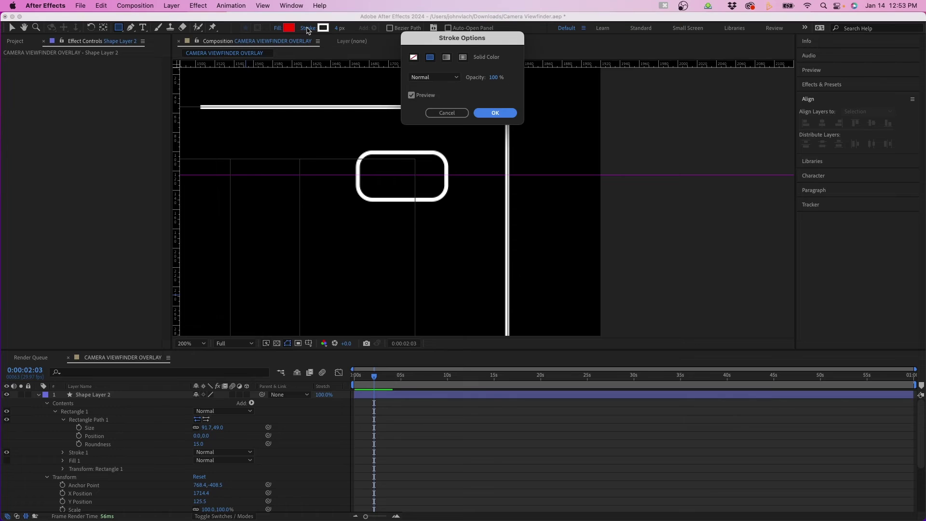
pyautogui.click(414, 57)
pyautogui.click(495, 112)
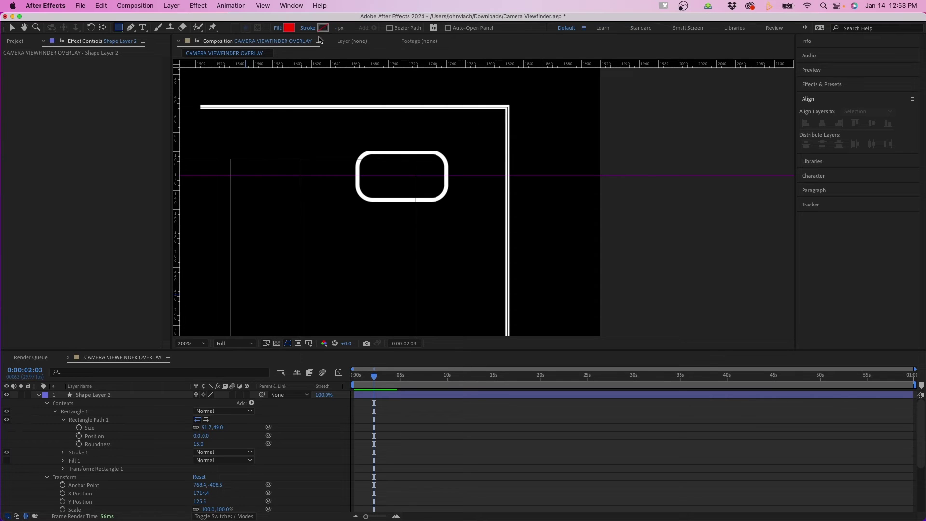
pyautogui.click(289, 28)
pyautogui.write('FFFFFF')
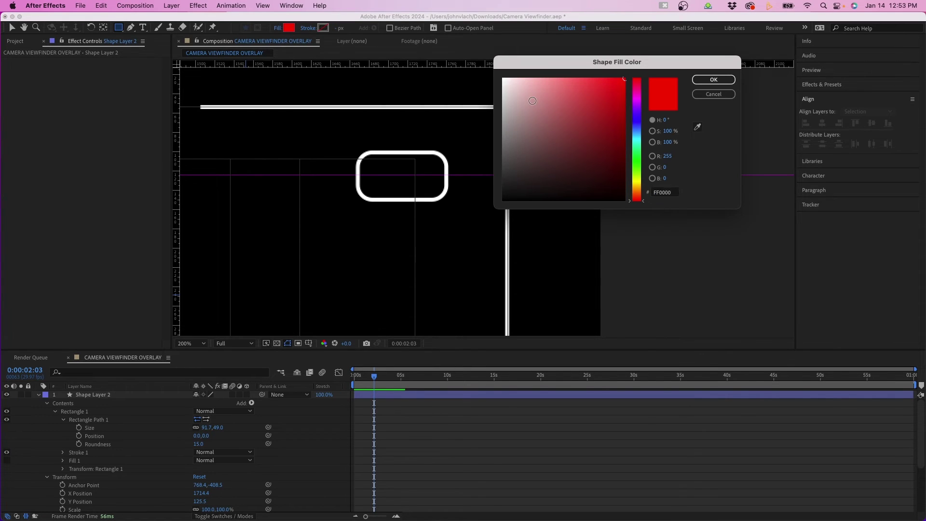
pyautogui.click(713, 79)
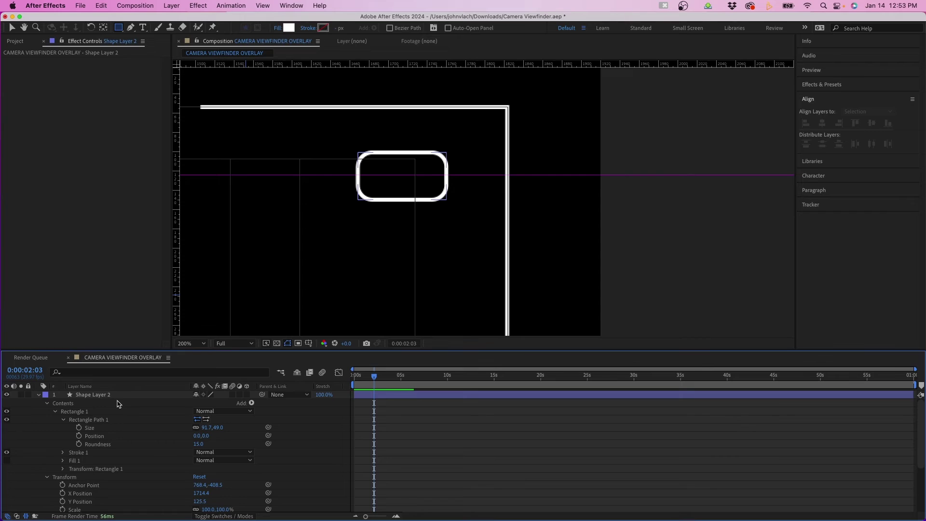
# Rename the rounded rectangle's layer as BATTERY OUTLINE
pyautogui.click(91, 395)
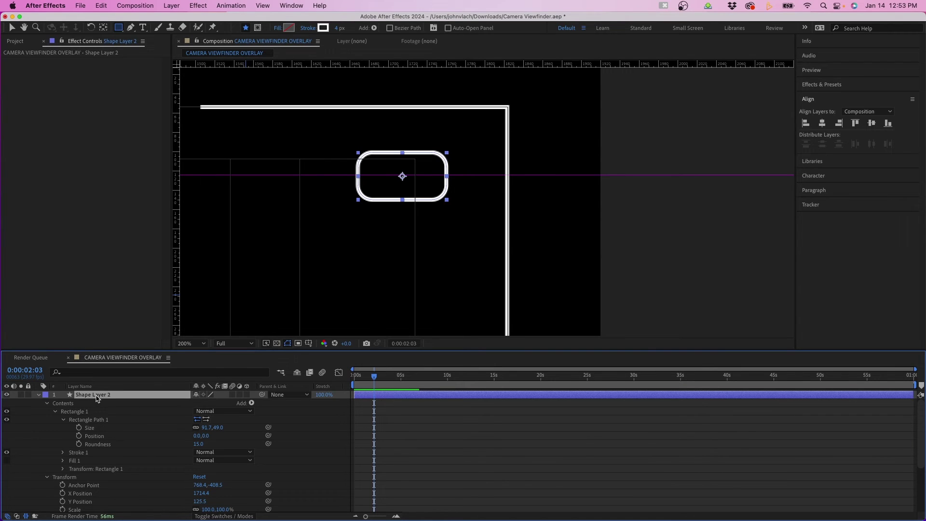
pyautogui.press('Return')
pyautogui.write('BA')
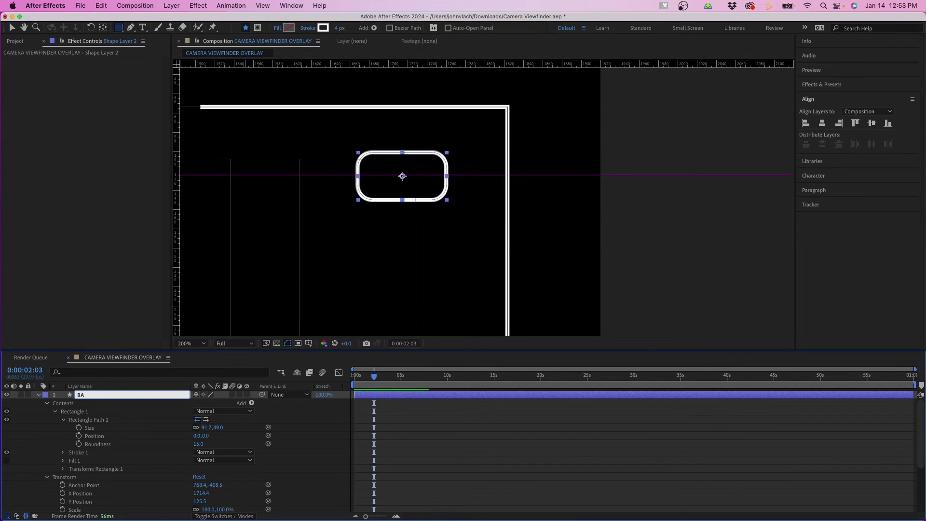
pyautogui.write('TTERY OUTLINE')
pyautogui.press('Return')
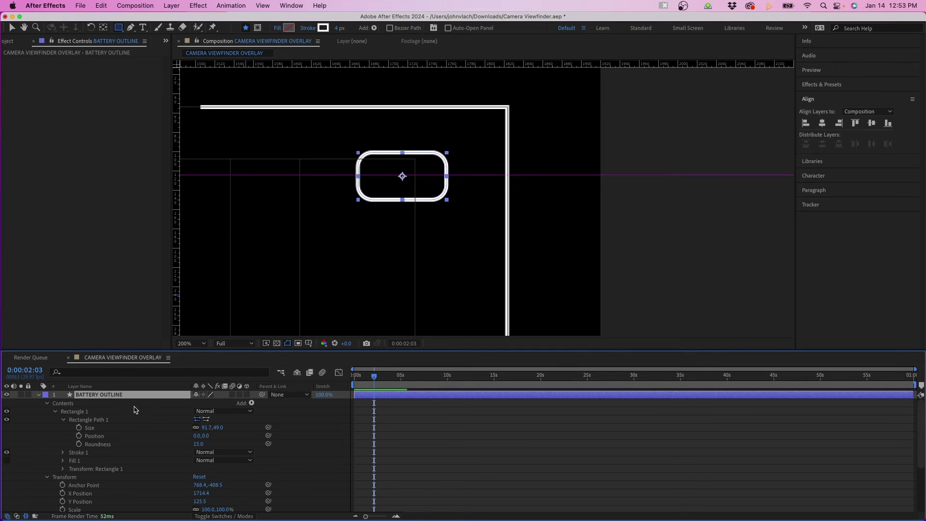
# Draw a small upright white rectangle as a new shape layer against the battery outline's right edge, centred on the horizontal guide
pyautogui.click(419, 427)
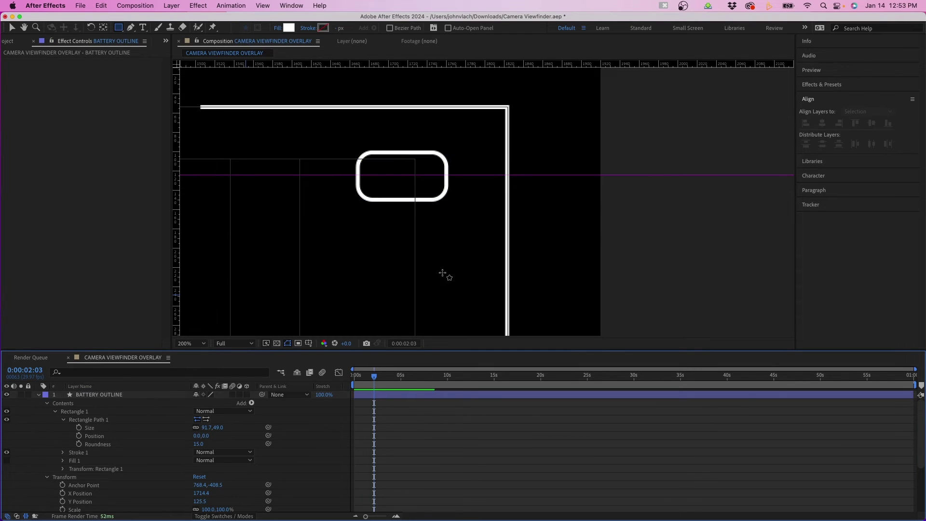
pyautogui.moveTo(448, 166); pyautogui.dragTo(455, 184)
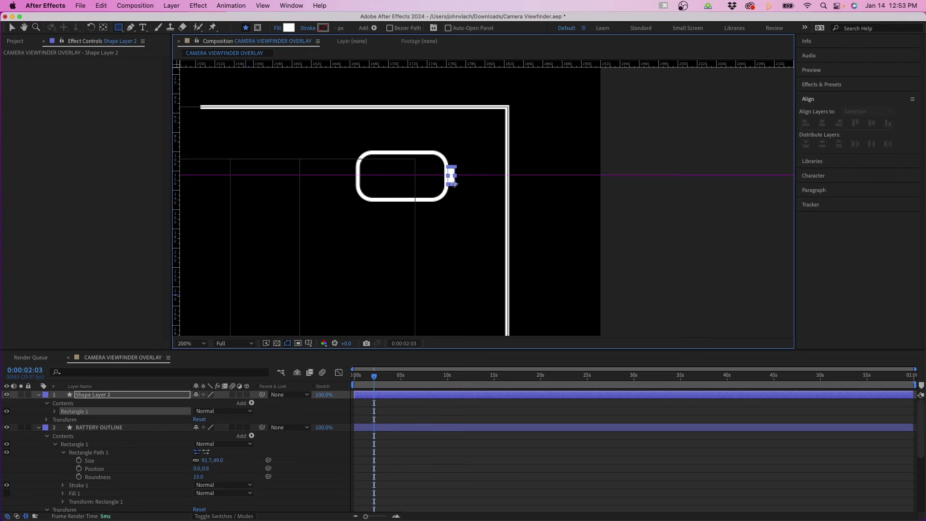
pyautogui.click(431, 439)
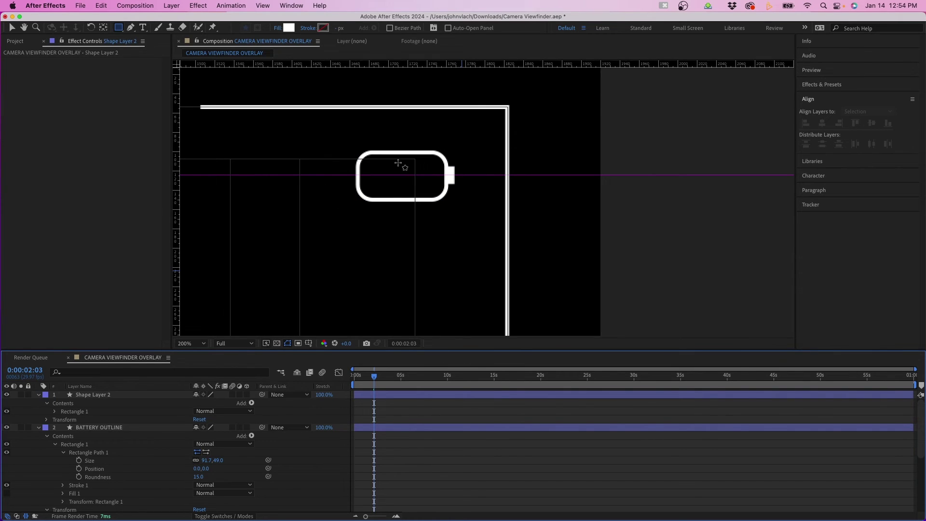
# Rename the small rectangle's layer as BATTERY CONNECTOR and deselect it
pyautogui.click(112, 396)
pyautogui.press('Return')
pyautogui.write('BATTERY CONNE')
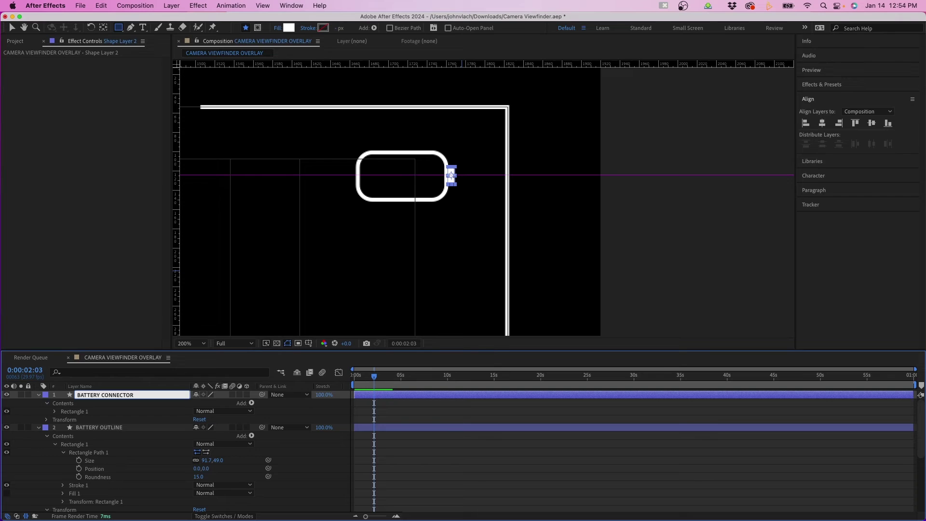
pyautogui.write('CTOR')
pyautogui.press('Return')
pyautogui.press('F2')
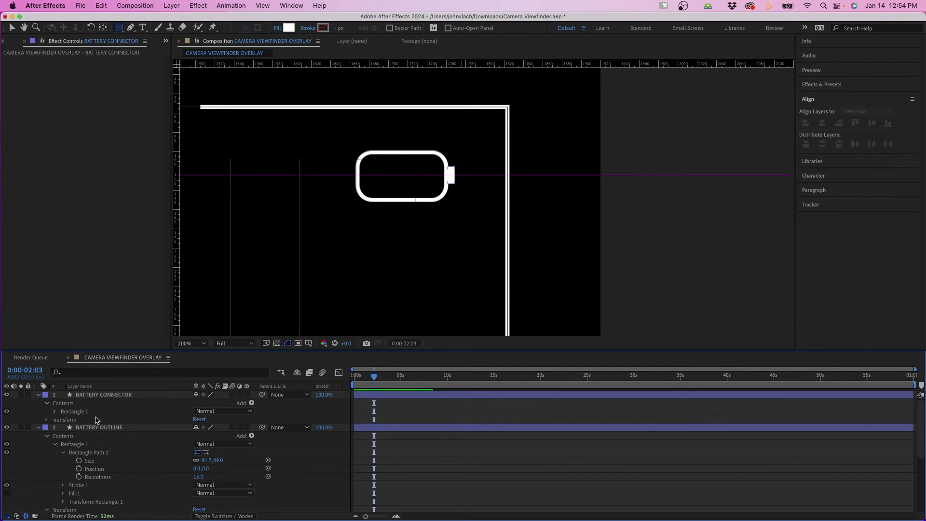
# Duplicate the BATTERY OUTLINE layer and rename the copy as BATTERY FILL
pyautogui.click(86, 428)
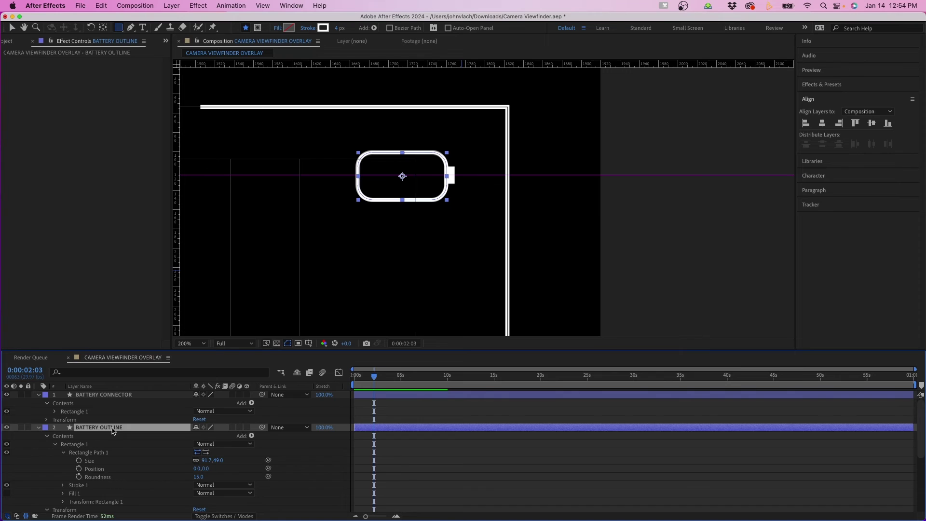
pyautogui.press('super+d')
pyautogui.press('Return')
pyautogui.press('Right')
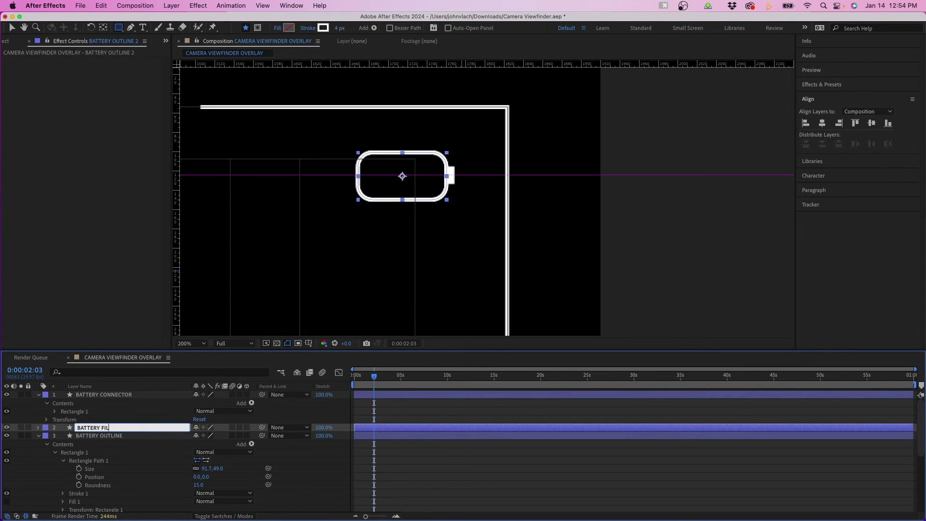
pyautogui.write('FILL')
pyautogui.press('Return')
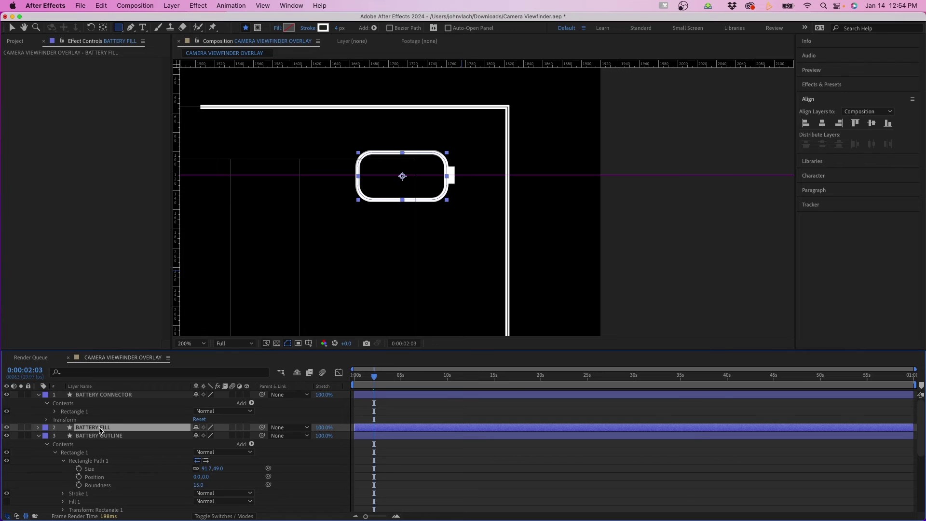
# Give the BATTERY FILL shape a solid bright green fill and remove its stroke
pyautogui.click(278, 30)
pyautogui.click(430, 56)
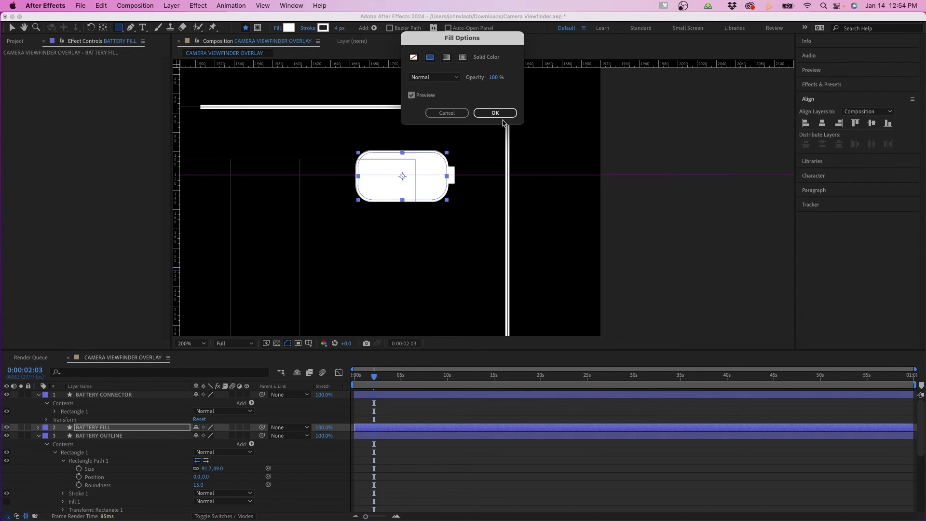
pyautogui.click(495, 113)
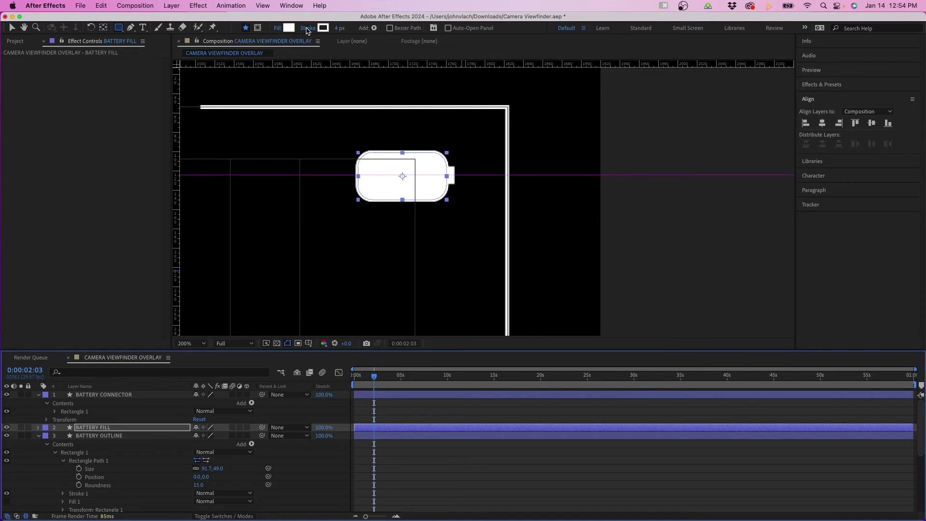
pyautogui.click(306, 30)
pyautogui.click(414, 56)
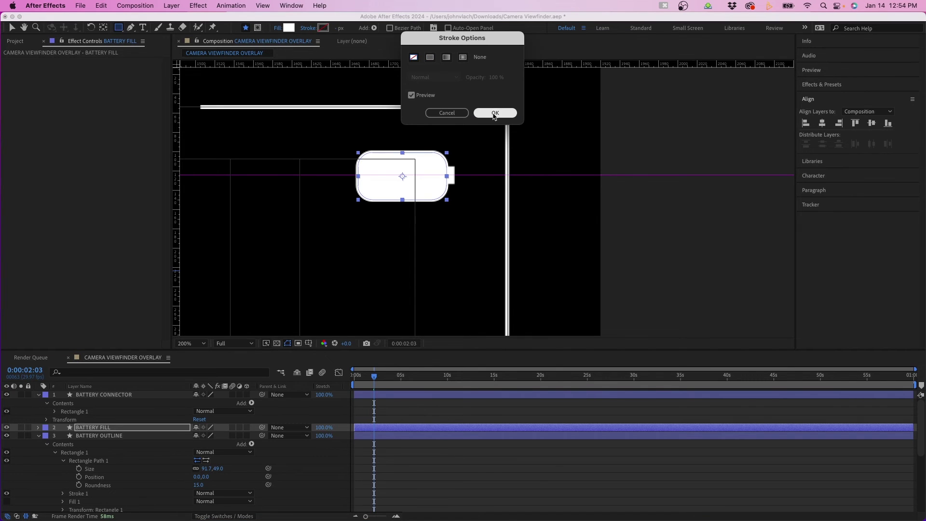
pyautogui.click(495, 113)
pyautogui.click(288, 27)
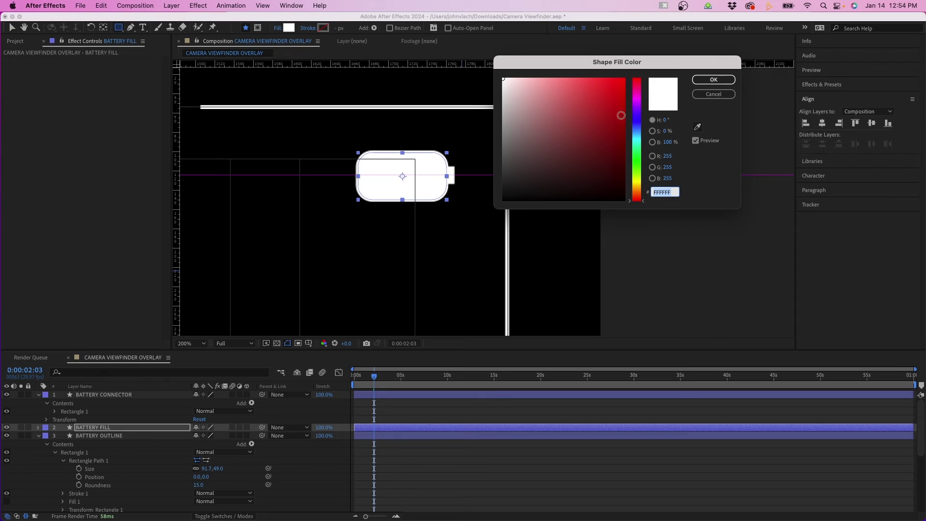
pyautogui.click(640, 164)
pyautogui.click(624, 79)
pyautogui.click(714, 80)
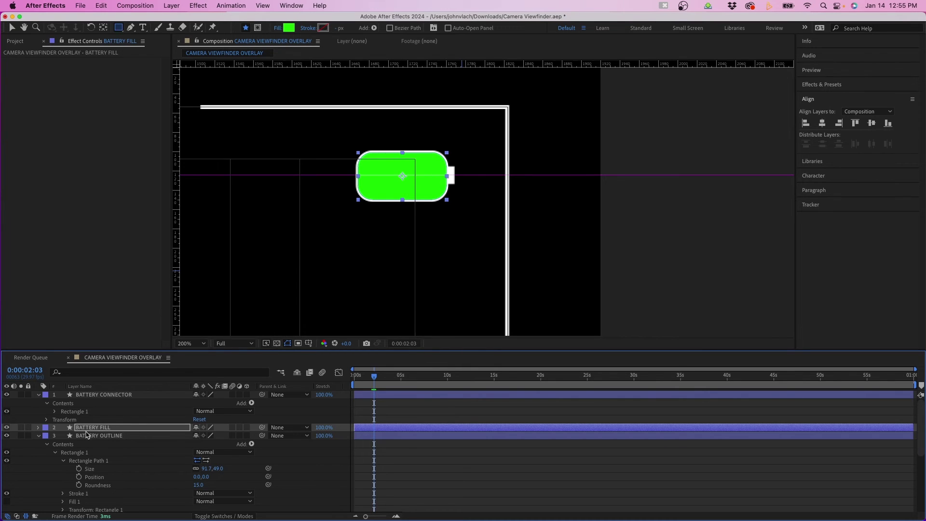
# Add an Offset Paths operator to the BATTERY FILL layer's contents and expand its properties
pyautogui.click(39, 428)
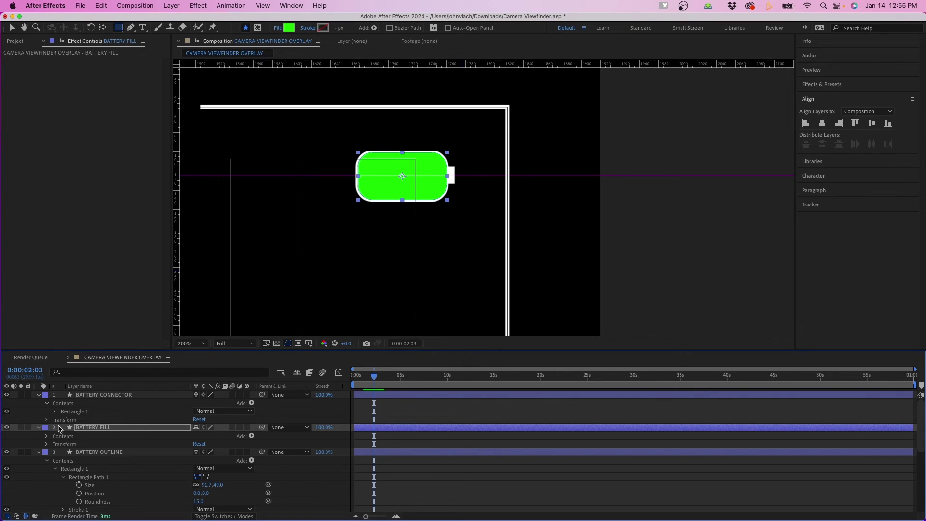
pyautogui.click(95, 430)
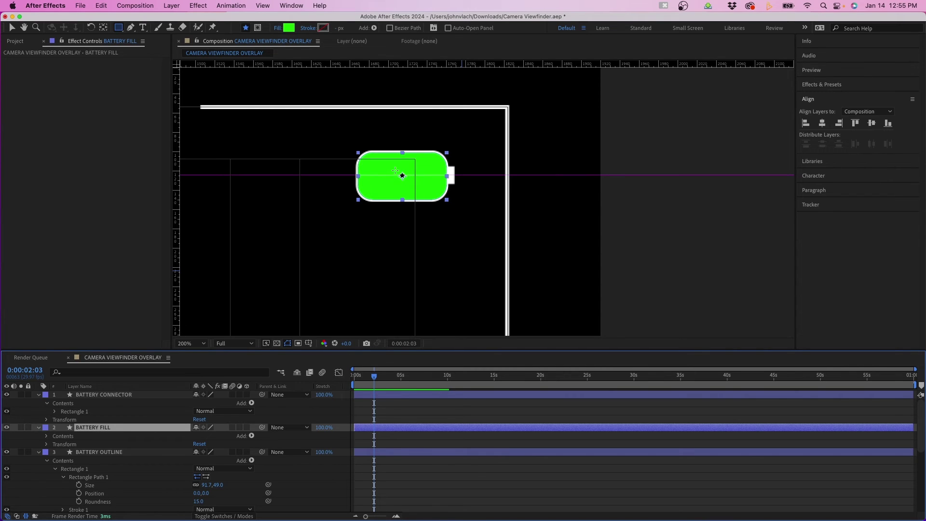
pyautogui.click(251, 436)
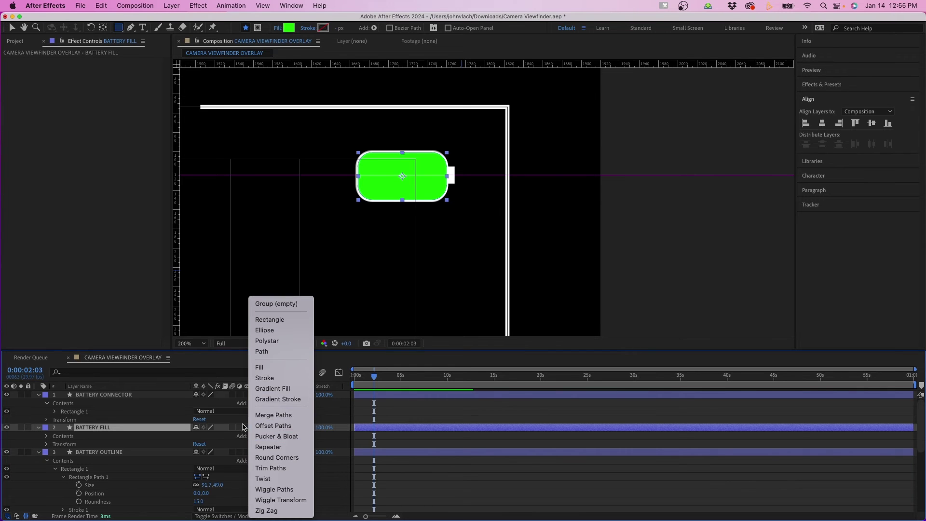
pyautogui.click(237, 443)
pyautogui.click(251, 436)
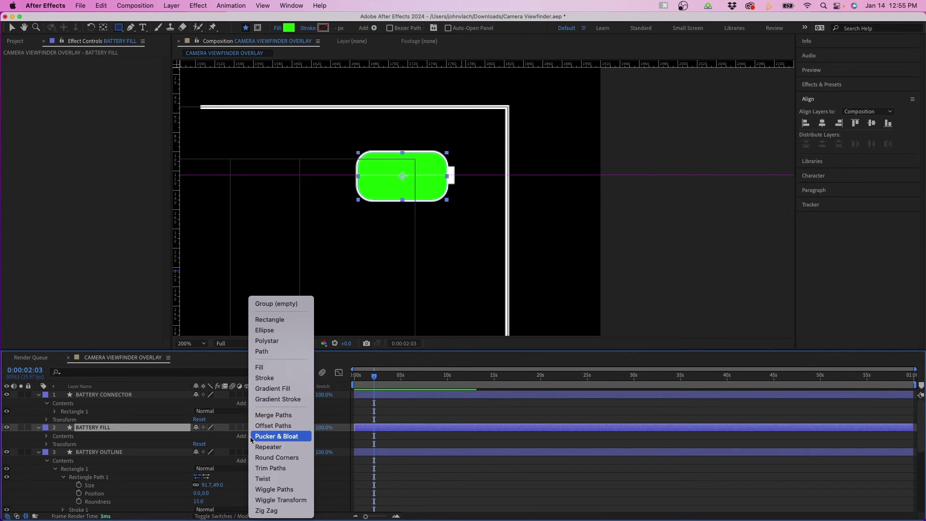
pyautogui.click(274, 426)
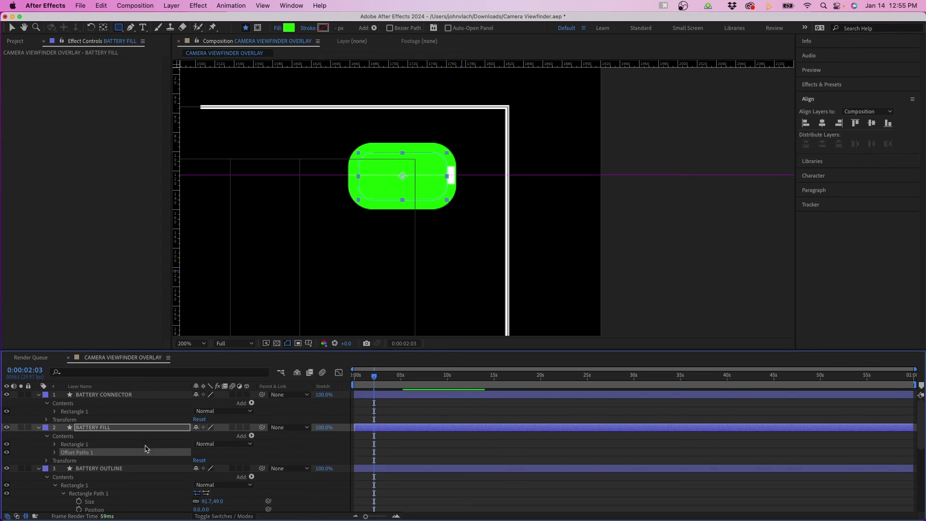
pyautogui.click(55, 453)
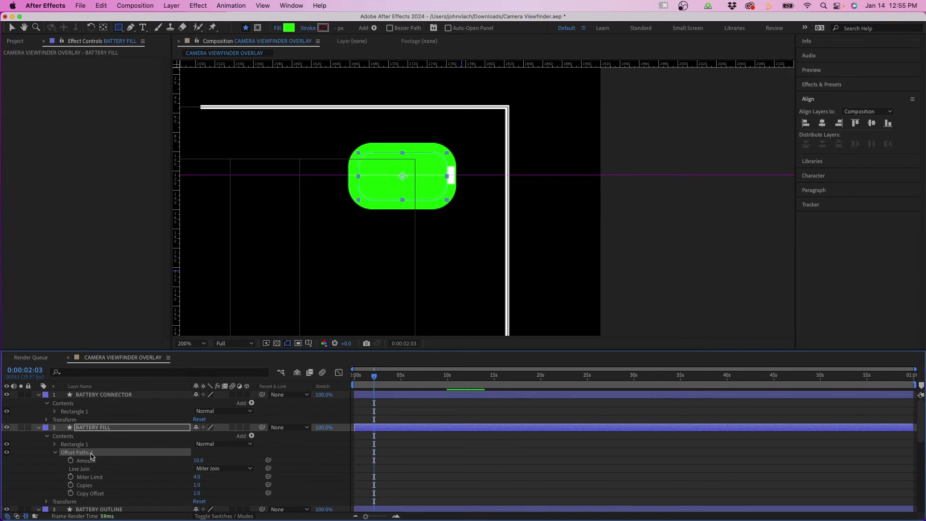
# Set the Offset Paths Amount of the BATTERY FILL layer to -6 and deselect the layer
pyautogui.moveTo(198, 460); pyautogui.dragTo(188, 459)
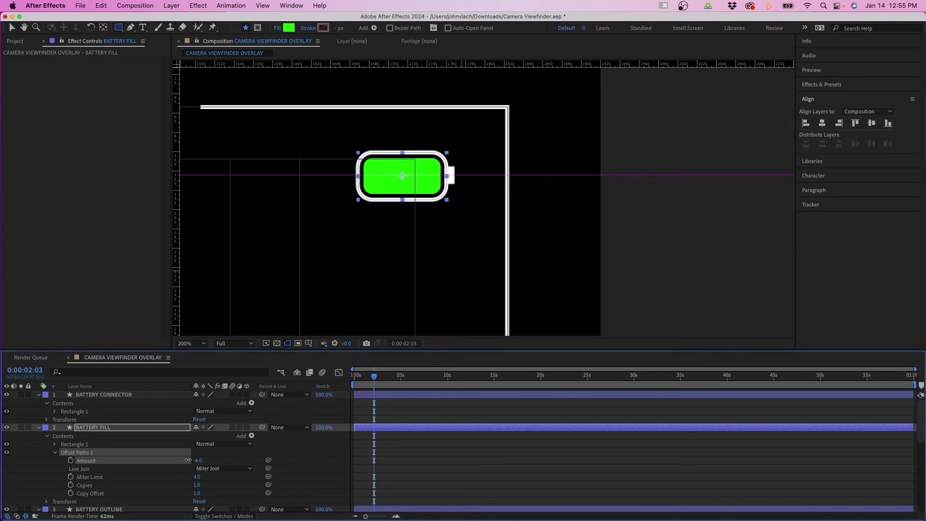
pyautogui.click(410, 457)
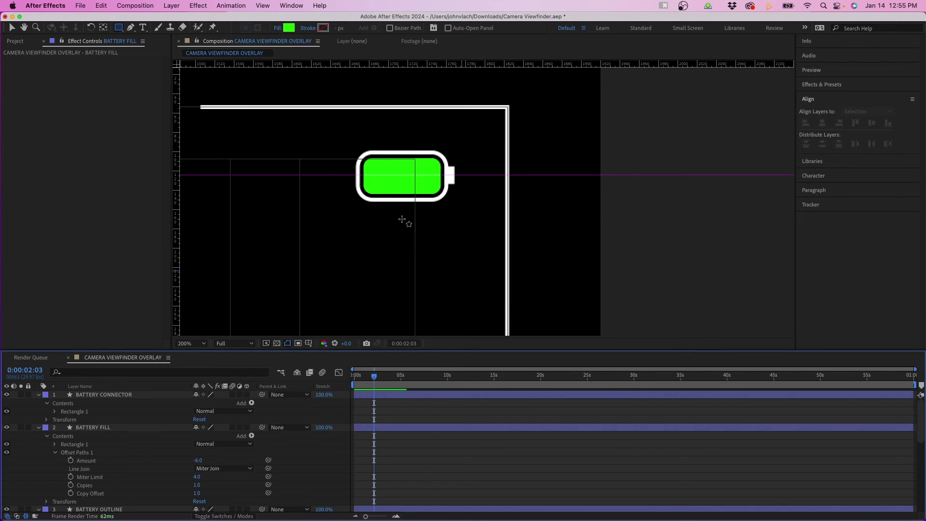
# Move the BATTERY FILL layer's anchor point from its center to the middle of the battery outline's left edge
pyautogui.click(386, 431)
pyautogui.click(384, 430)
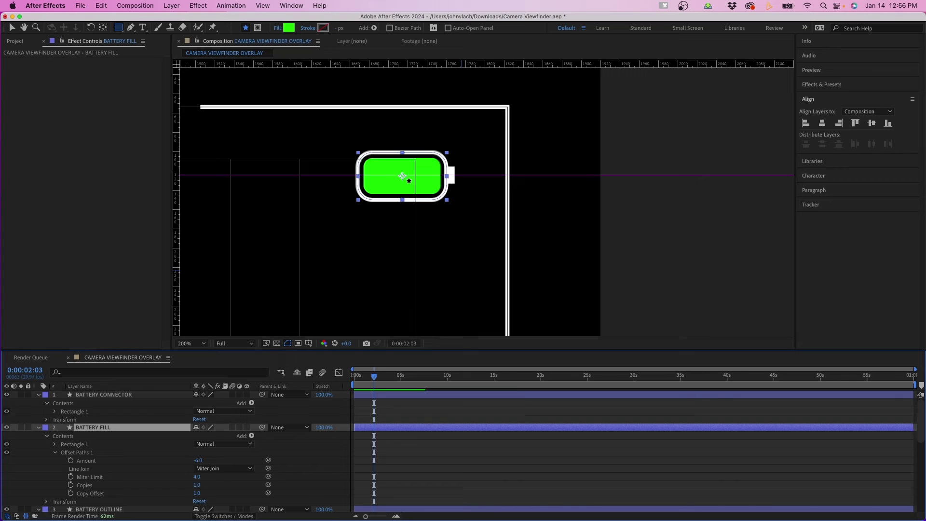
pyautogui.click(104, 28)
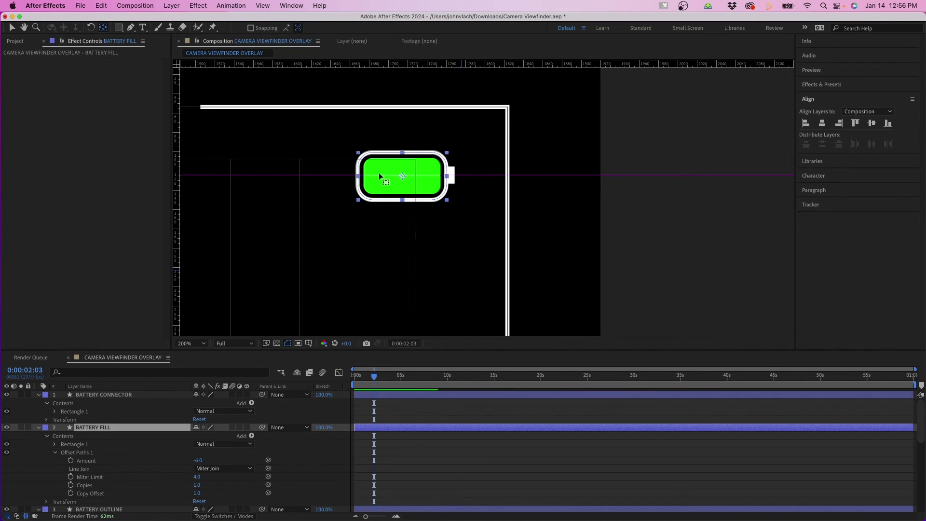
pyautogui.moveTo(403, 176); pyautogui.dragTo(358, 177)
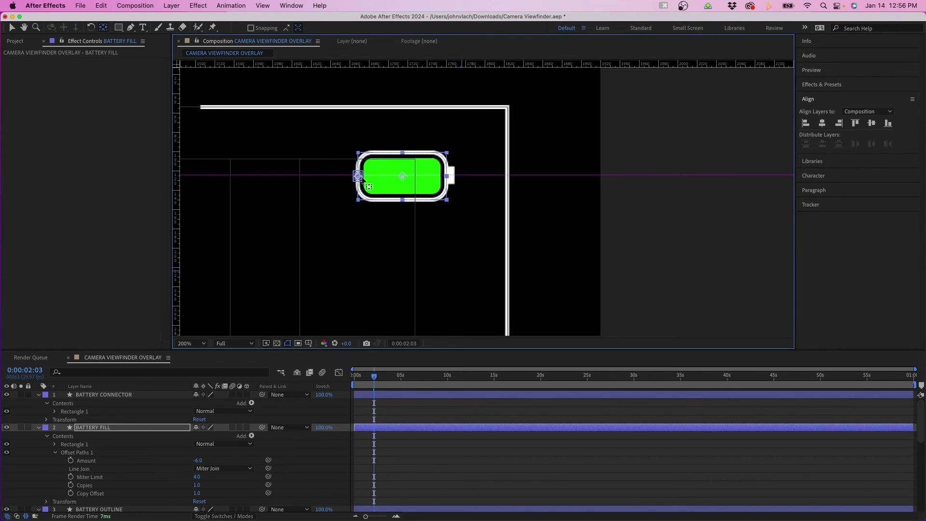
pyautogui.moveTo(360, 178); pyautogui.dragTo(359, 177)
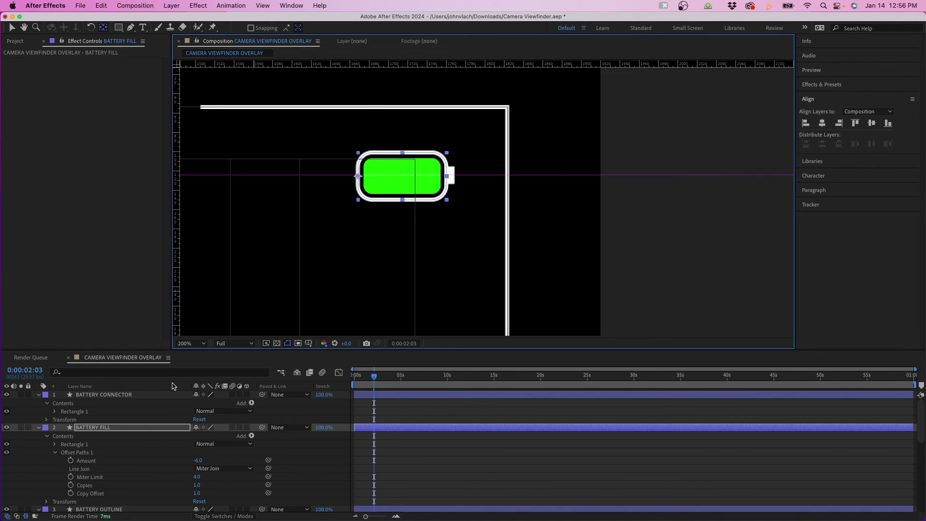
# Reveal BATTERY FILL's Scale, unlink its proportions and reduce the horizontal scale to 19% to inspect how it shrinks at the left edge
pyautogui.click(83, 428)
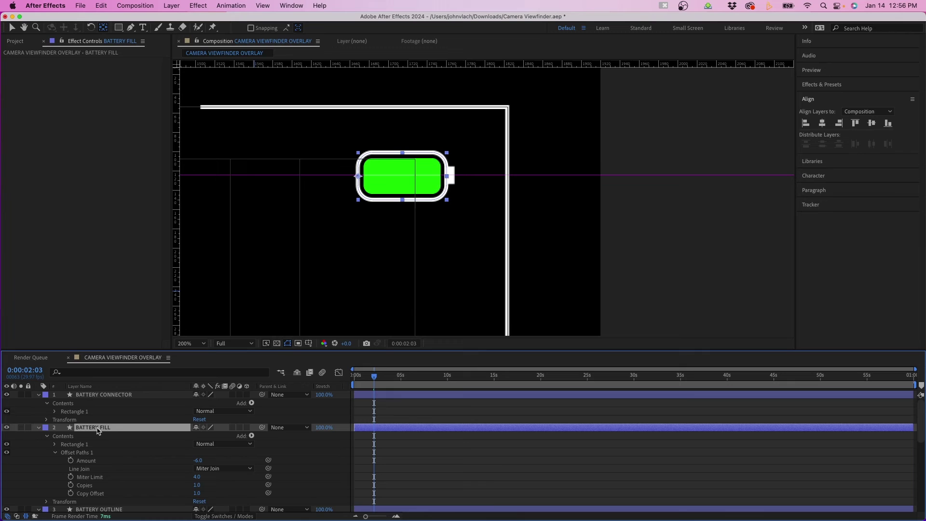
pyautogui.press('s')
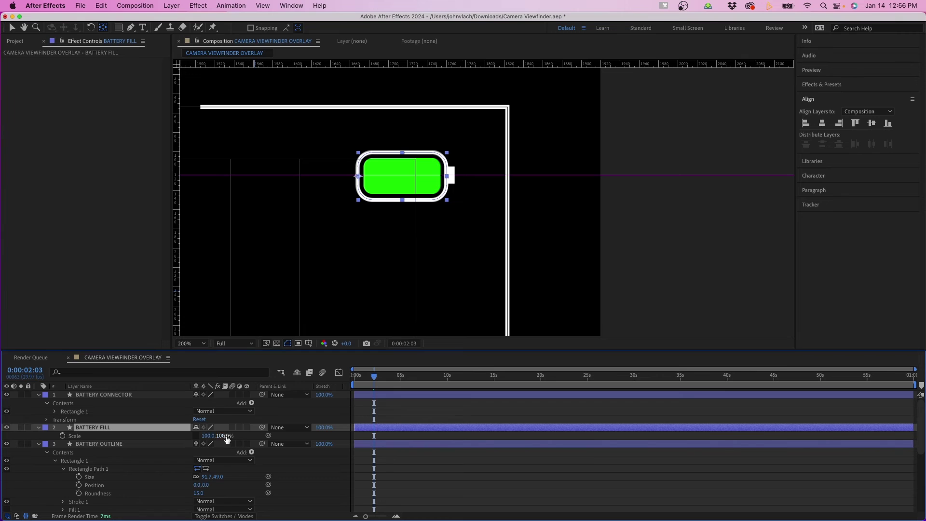
pyautogui.moveTo(207, 435); pyautogui.dragTo(168, 436)
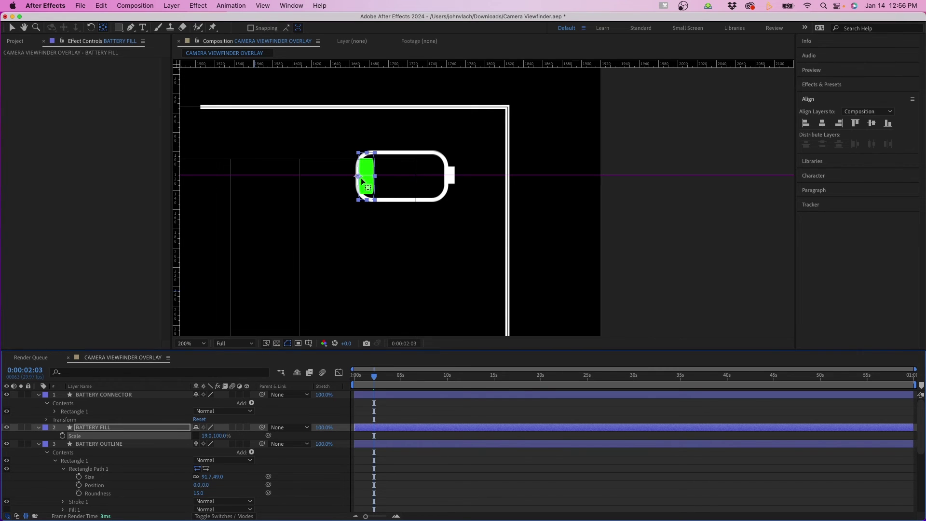
pyautogui.moveTo(368, 180); pyautogui.dragTo(362, 186)
pyautogui.press('.')
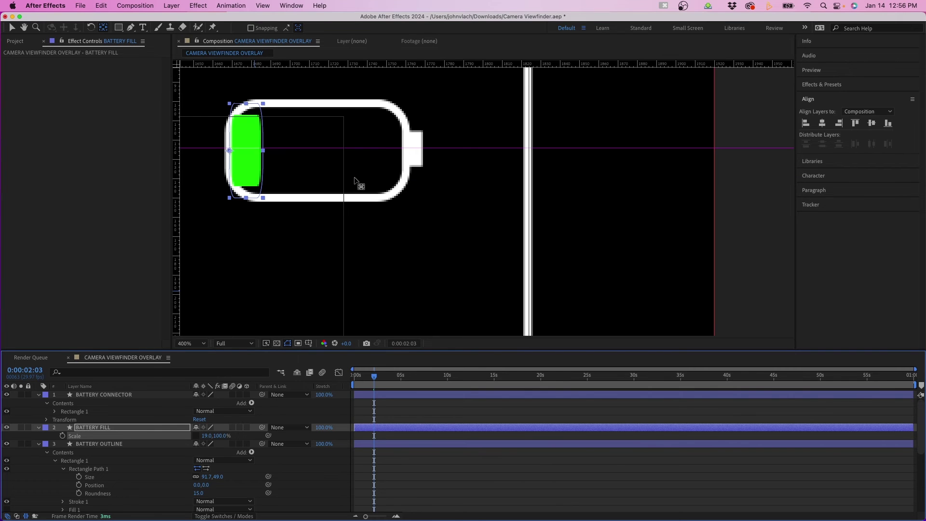
pyautogui.moveTo(355, 181); pyautogui.dragTo(473, 229)
pyautogui.press('v')
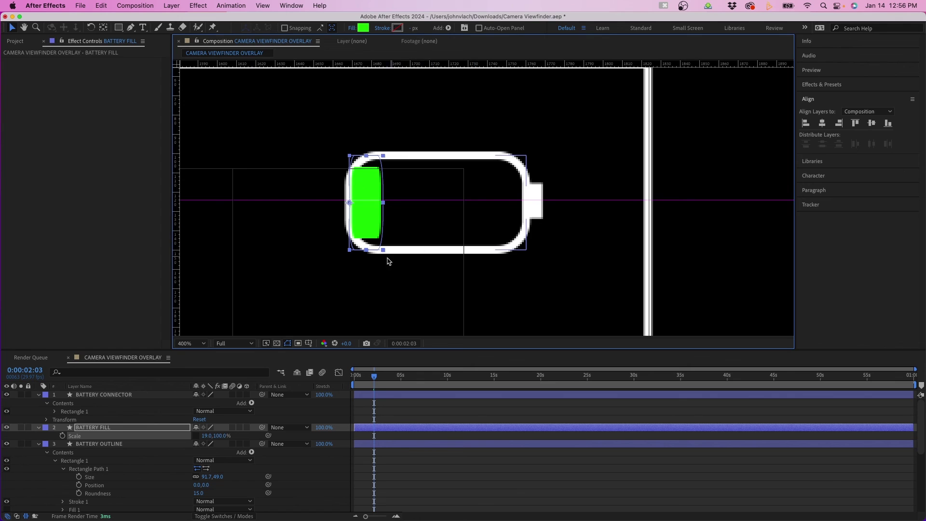
# Set BATTERY FILL's horizontal scale to 100%
pyautogui.click(207, 436)
pyautogui.write('1')
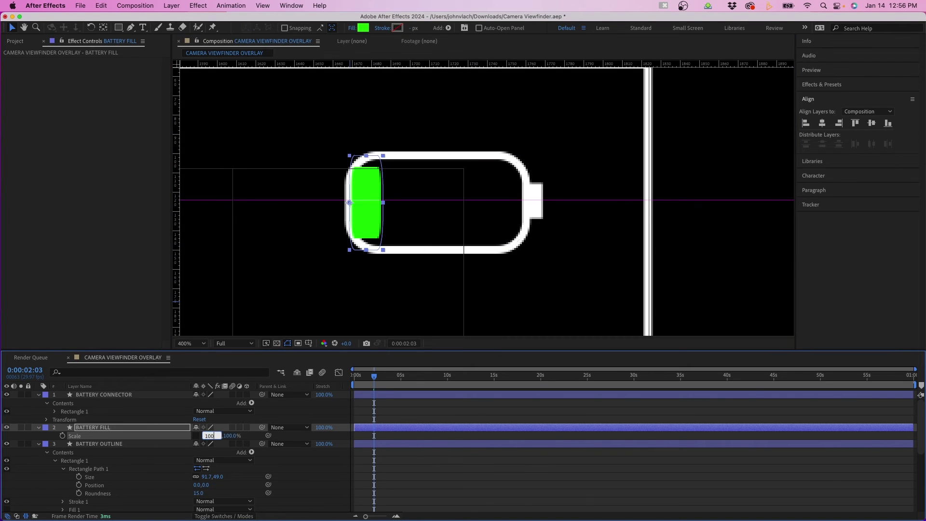
pyautogui.write('00')
pyautogui.press('Return')
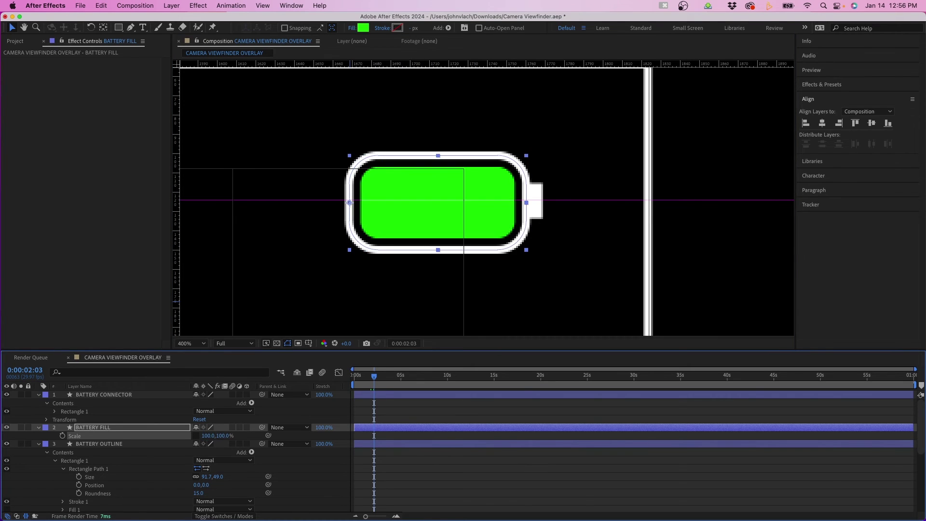
# Shift BATTERY FILL's anchor point inward to the left edge of the green shape
pyautogui.click(350, 205)
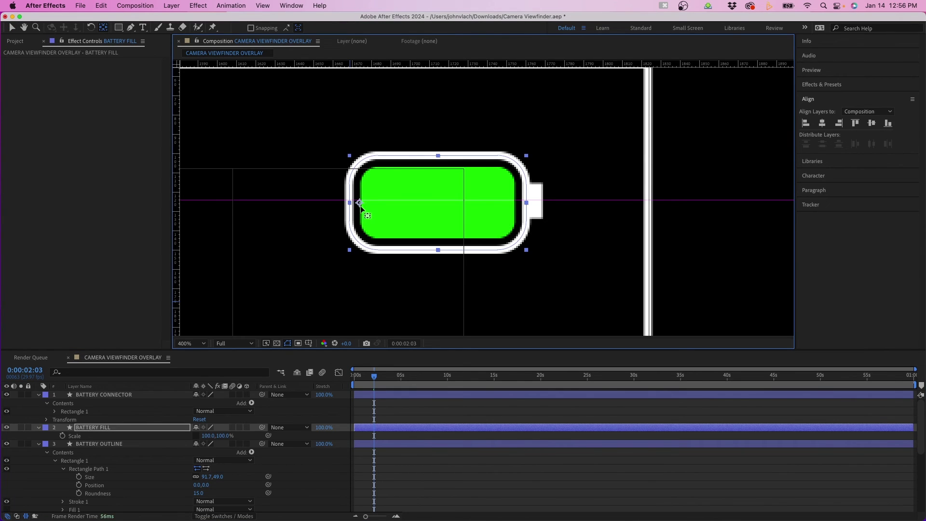
pyautogui.press('.')
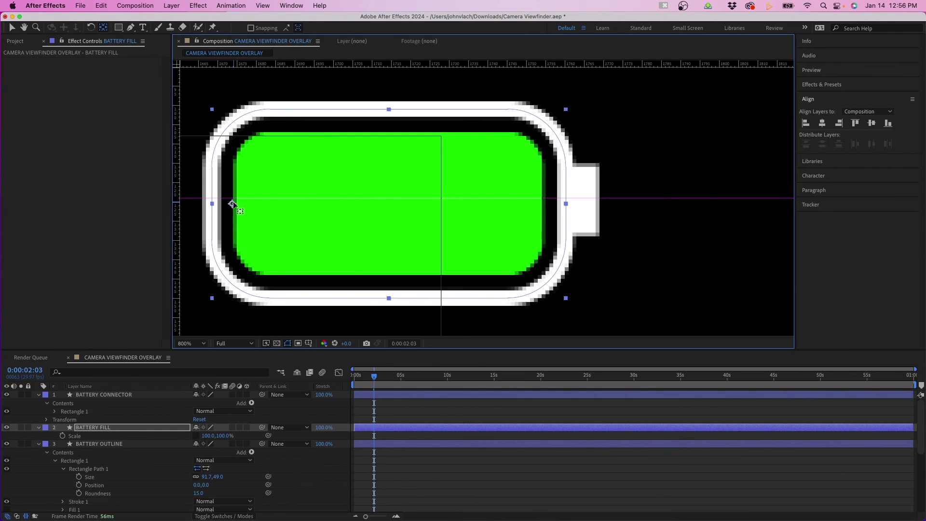
pyautogui.moveTo(206, 435)
pyautogui.mouseDown()
pyautogui.moveTo(157, 433)
pyautogui.moveTo(215, 428)
pyautogui.moveTo(184, 428)
pyautogui.moveTo(201, 428)
pyautogui.mouseUp()
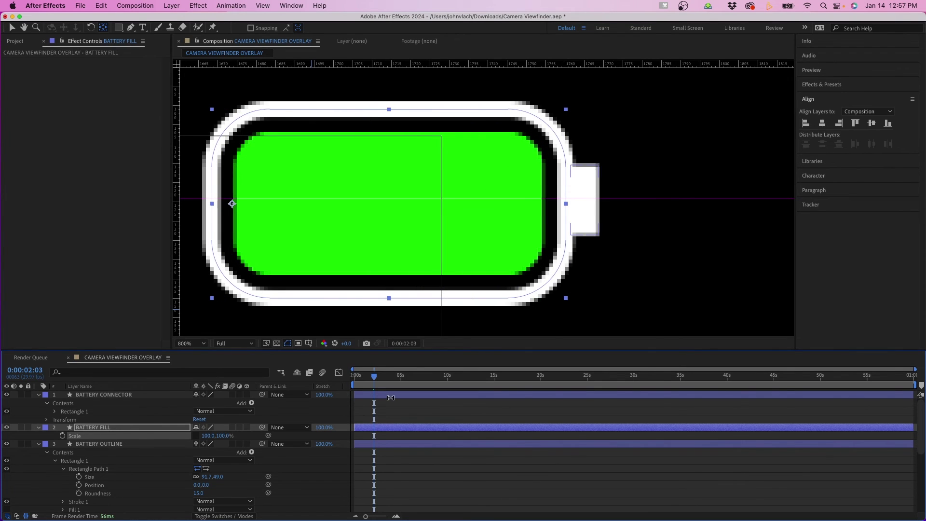
# Keyframe BATTERY FILL's horizontal scale from 100% at 0:00:00:00 to 0% at 0:00:09:28
pyautogui.moveTo(373, 377); pyautogui.dragTo(353, 376)
pyautogui.click(62, 436)
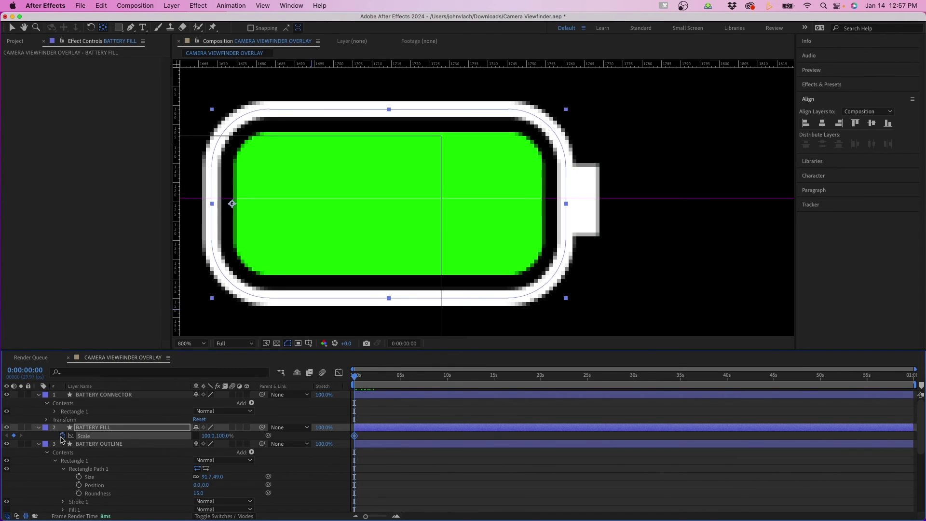
pyautogui.moveTo(394, 378); pyautogui.dragTo(447, 389)
pyautogui.click(208, 436)
pyautogui.write('0')
pyautogui.press('Return')
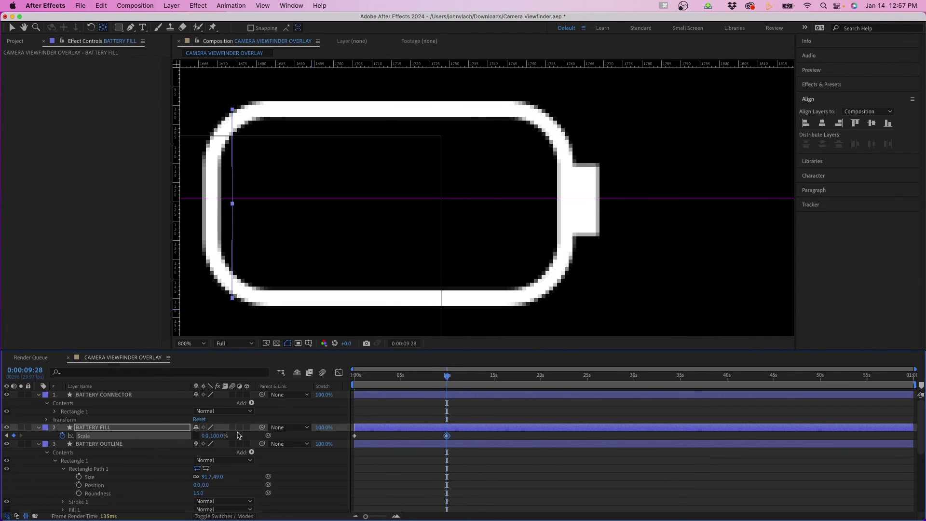
pyautogui.click(526, 469)
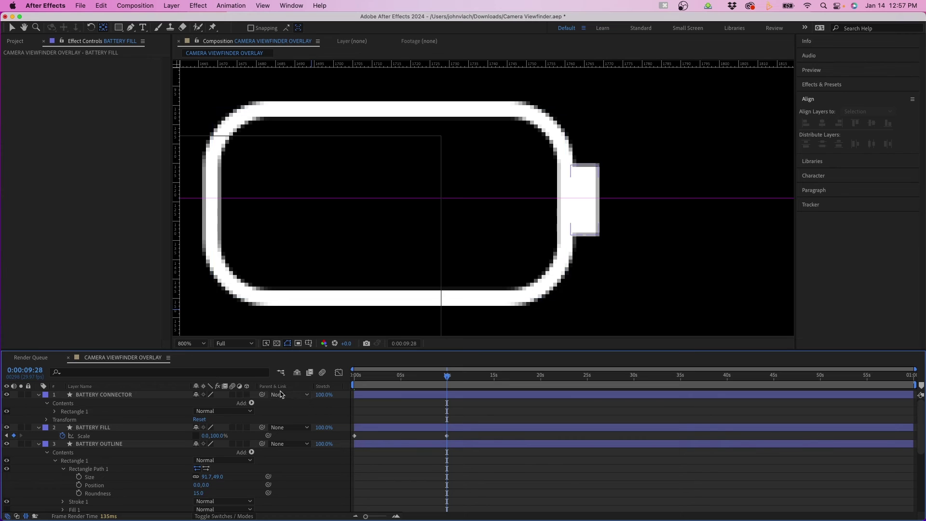
# Fit the whole composition in the viewer, preview the battery drain animation and return the playhead to the start
pyautogui.click(191, 343)
pyautogui.click(189, 354)
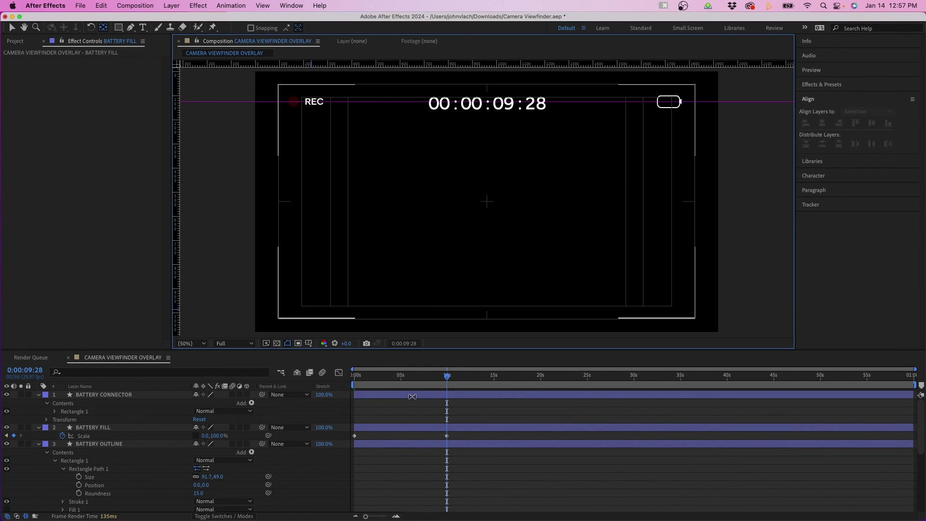
pyautogui.click(421, 386)
pyautogui.press('space')
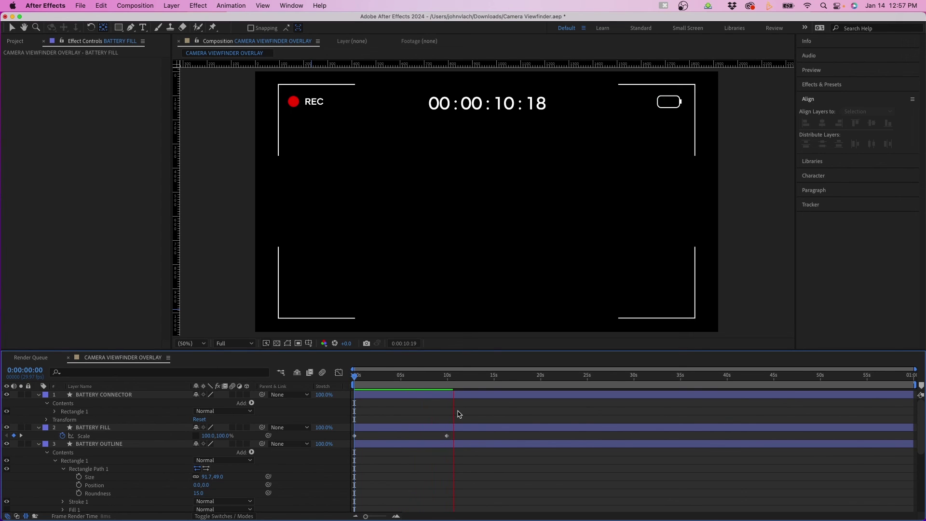
pyautogui.press('space')
pyautogui.moveTo(446, 381); pyautogui.dragTo(390, 383)
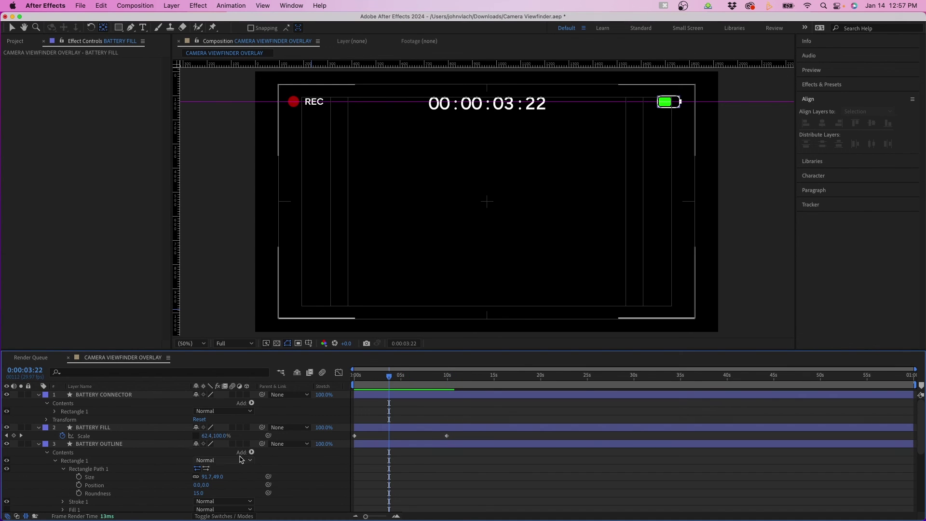
pyautogui.click(121, 429)
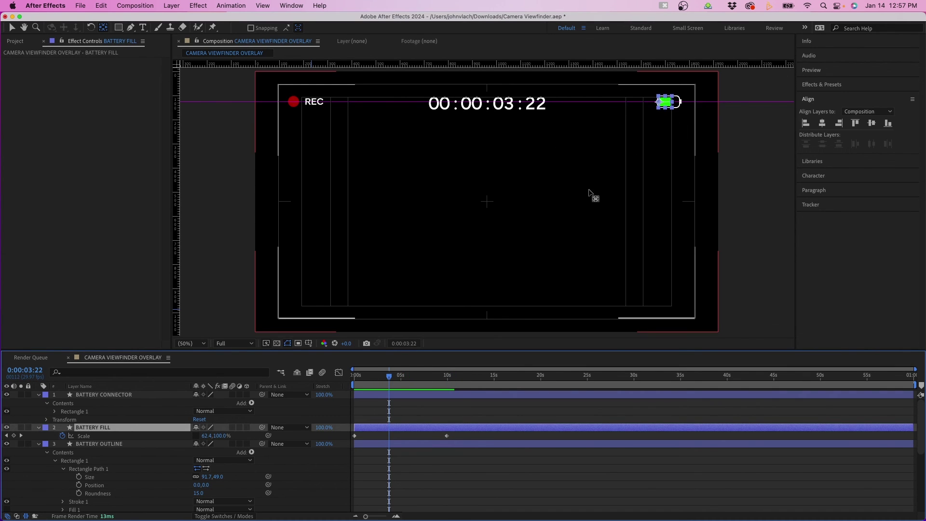
pyautogui.click(440, 403)
pyautogui.moveTo(423, 381); pyautogui.dragTo(352, 384)
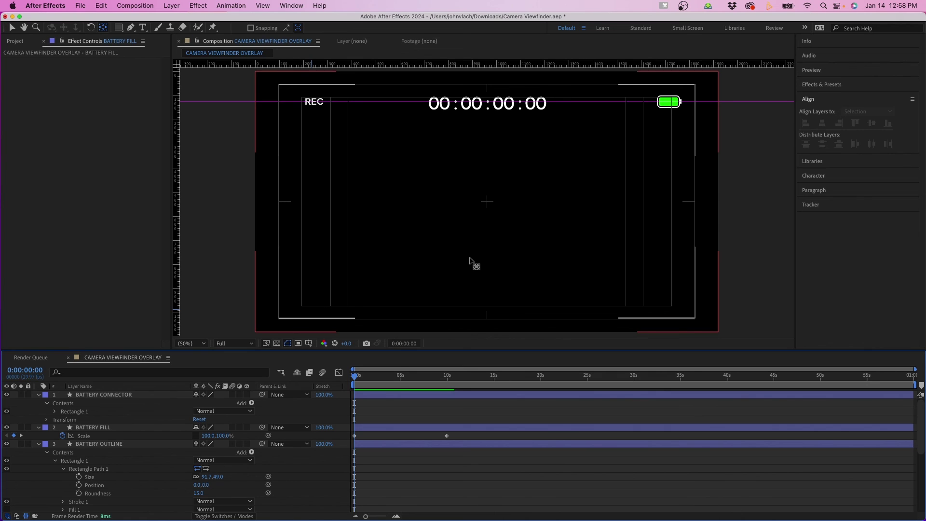
# Duplicate the REC text layer and move the copy to the top of the layer stack
pyautogui.click(147, 27)
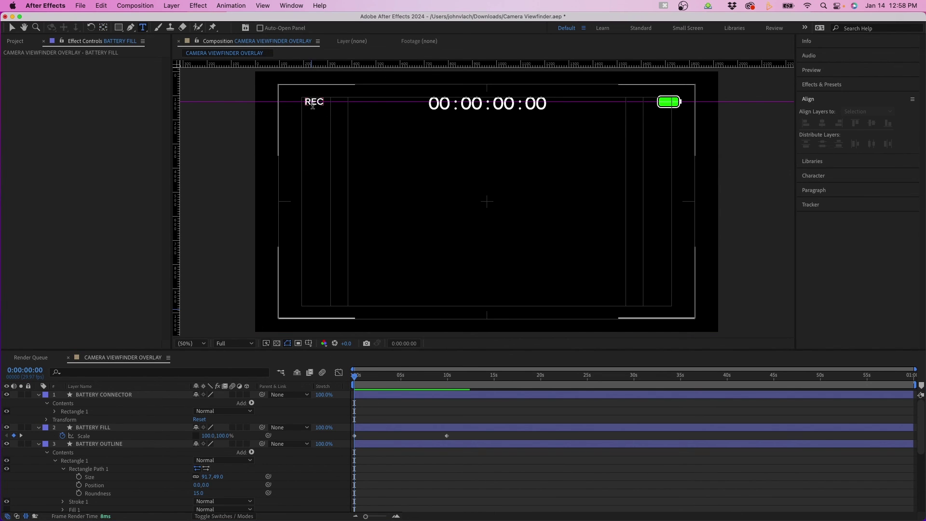
pyautogui.scroll(-5, 107, 433)
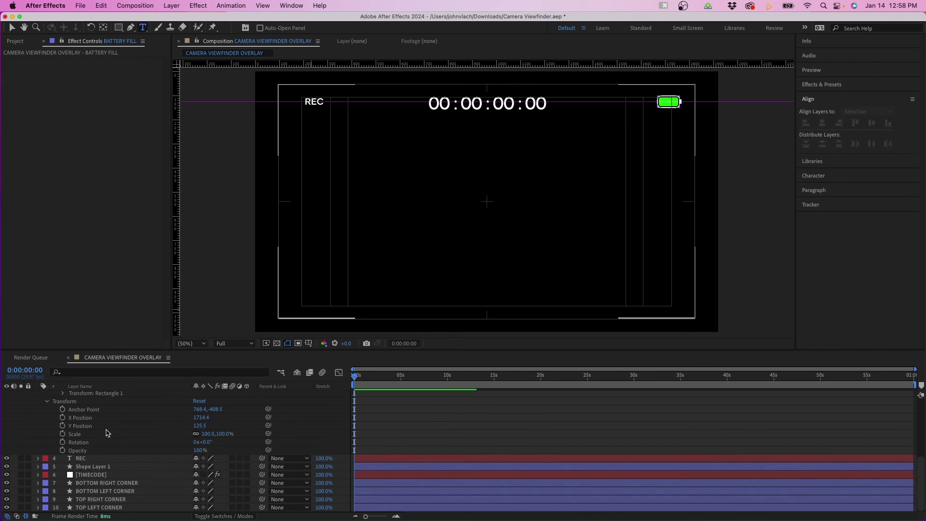
pyautogui.click(80, 459)
pyautogui.press('super+d')
pyautogui.scroll(2, 120, 391)
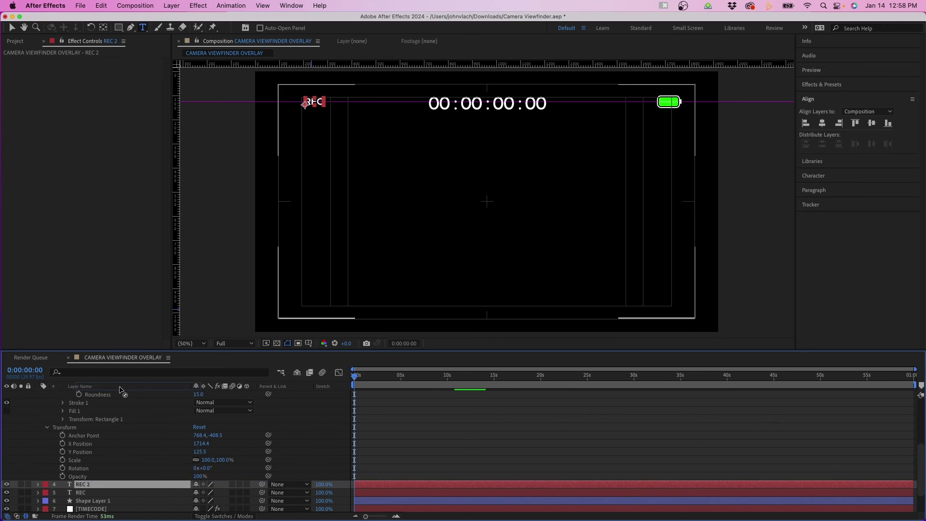
pyautogui.scroll(10, 121, 391)
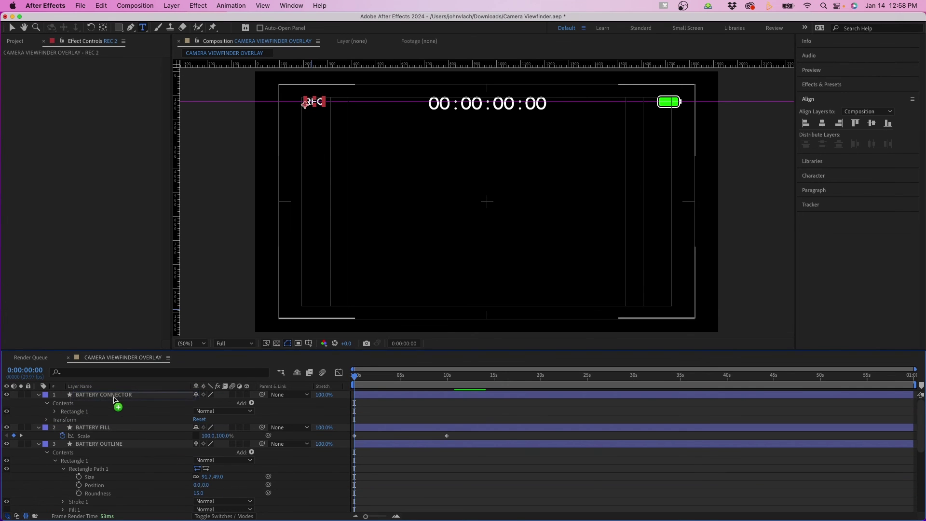
pyautogui.press('super+shift+]')
# Move the duplicated REC text down to a Y Position of 974.6 and open its paragraph alignment settings
pyautogui.press('p')
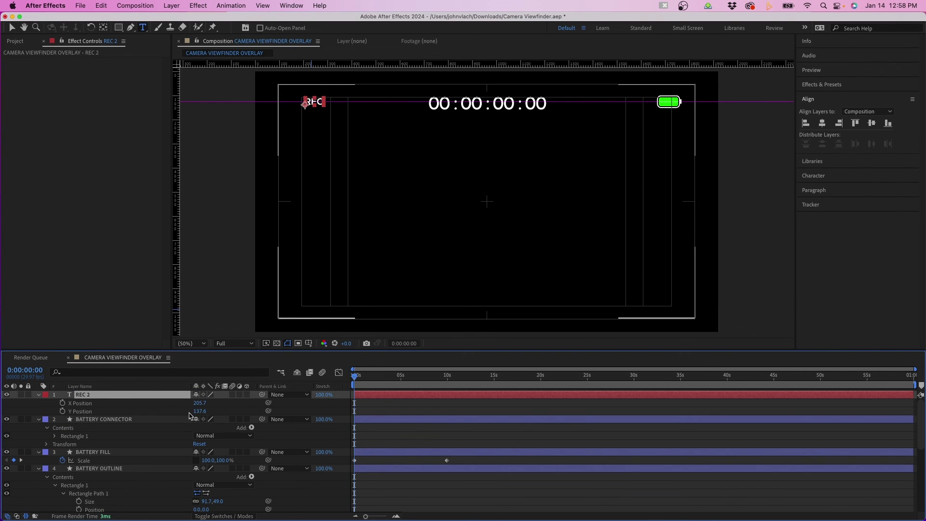
pyautogui.moveTo(199, 411); pyautogui.dragTo(642, 449)
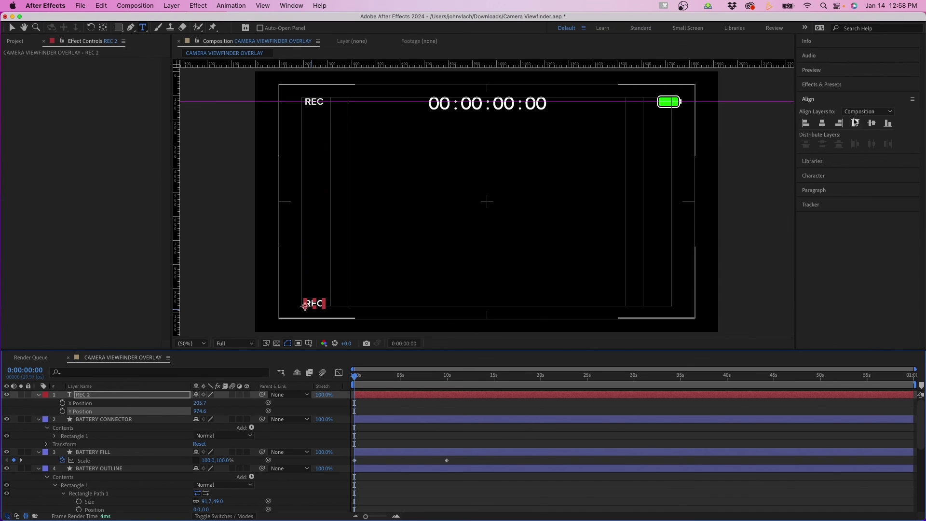
pyautogui.click(814, 175)
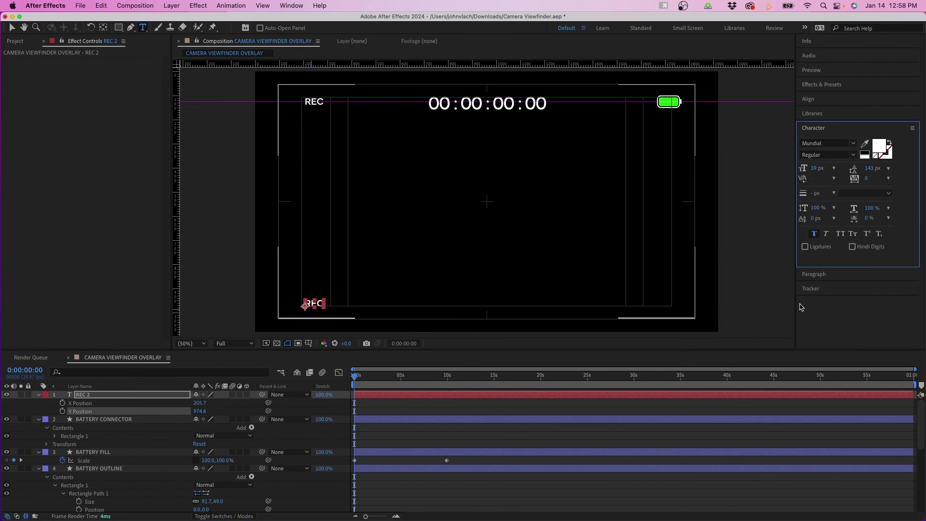
pyautogui.click(823, 277)
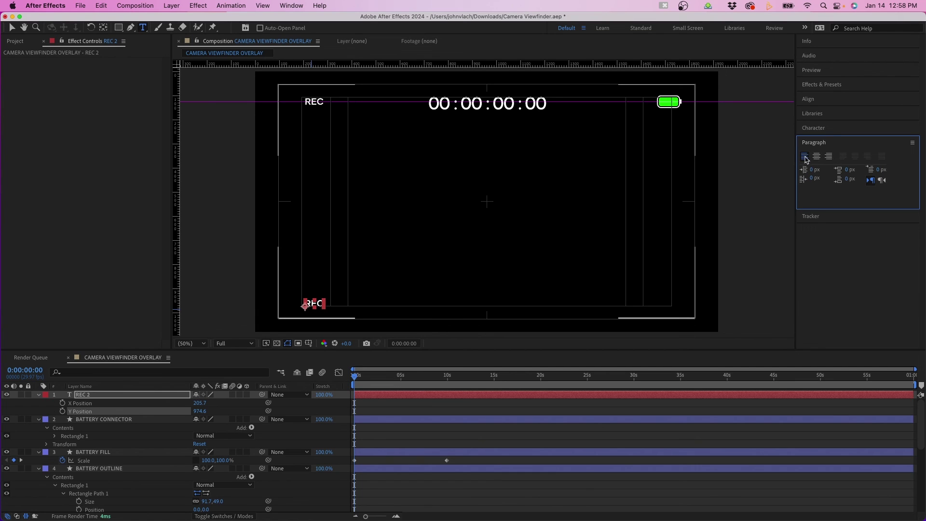
# Replace the text in the lower REC copy with "4K UHD 29.97FPS" and deselect the layer
pyautogui.doubleClick(316, 302)
pyautogui.write('4K UH')
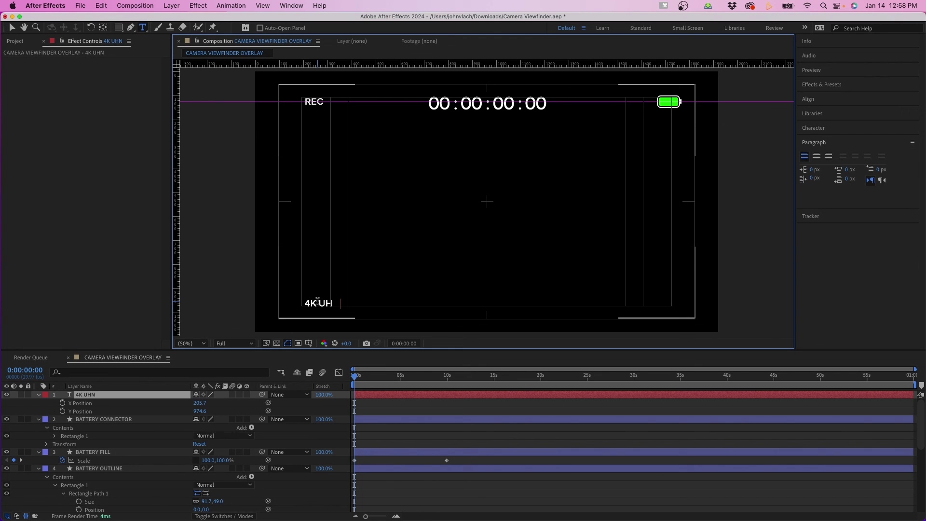
pyautogui.write('N')
pyautogui.press('BackSpace')
pyautogui.write('D 29.97FPS')
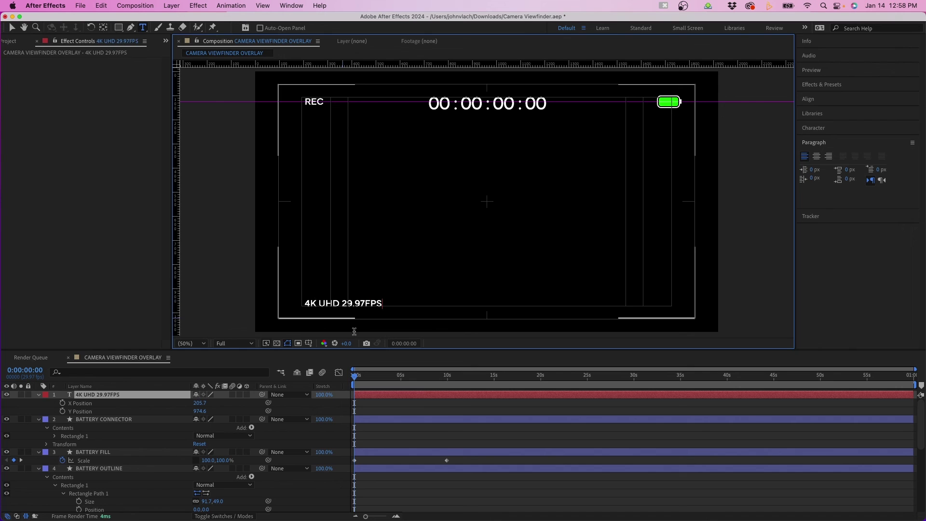
pyautogui.click(178, 368)
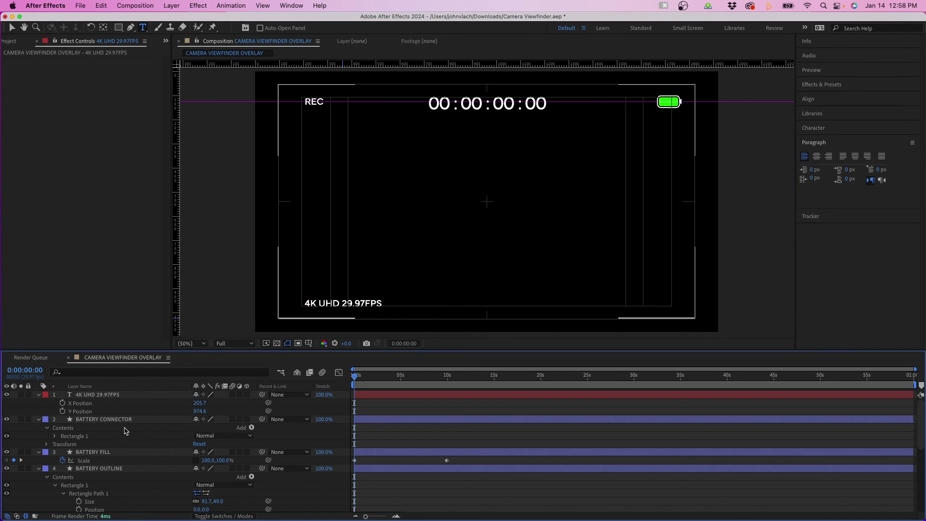
# Reveal the animated properties of the red dot's Shape Layer 1 and move the playhead to 0:00:00:15, where the dot shows
pyautogui.scroll(-6, 124, 424)
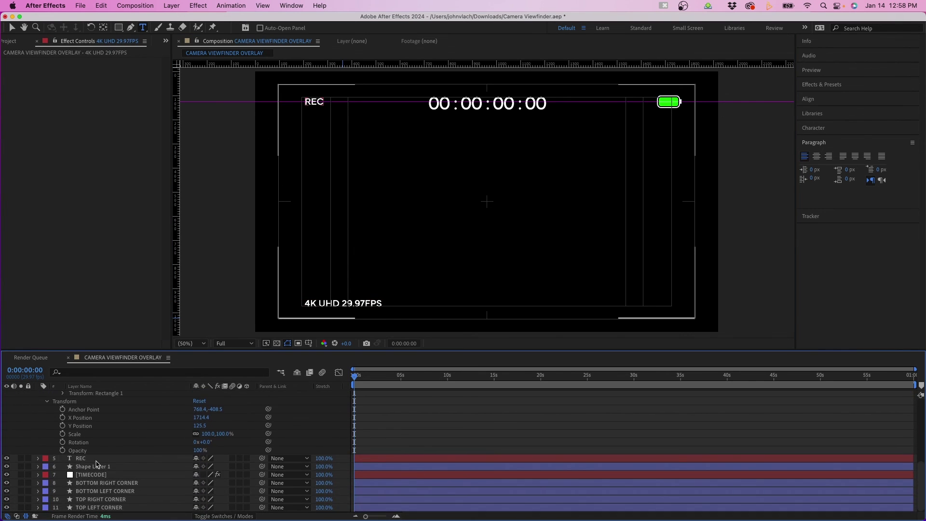
pyautogui.click(92, 466)
pyautogui.press('u')
pyautogui.click(360, 381)
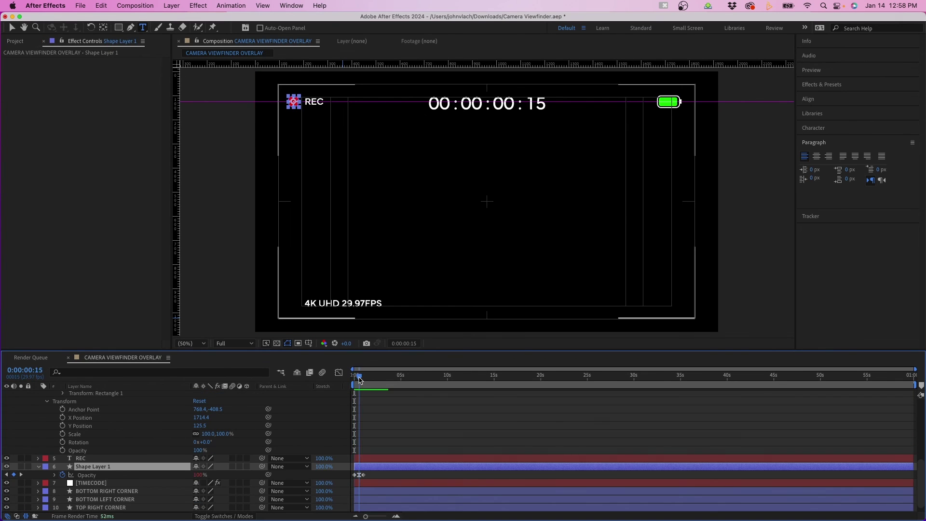
pyautogui.press('=')
pyautogui.press('=')
pyautogui.press('=')
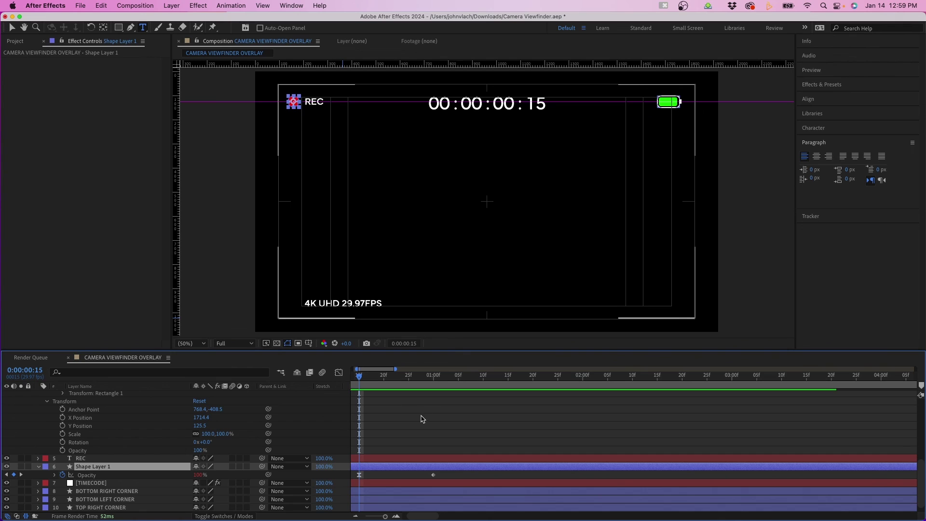
pyautogui.click(427, 417)
# Add a vertical guide at the red dot's outer edge and align the start of the 4K UHD 29.97FPS label to it at X Position 132.0
pyautogui.moveTo(172, 144); pyautogui.dragTo(285, 142)
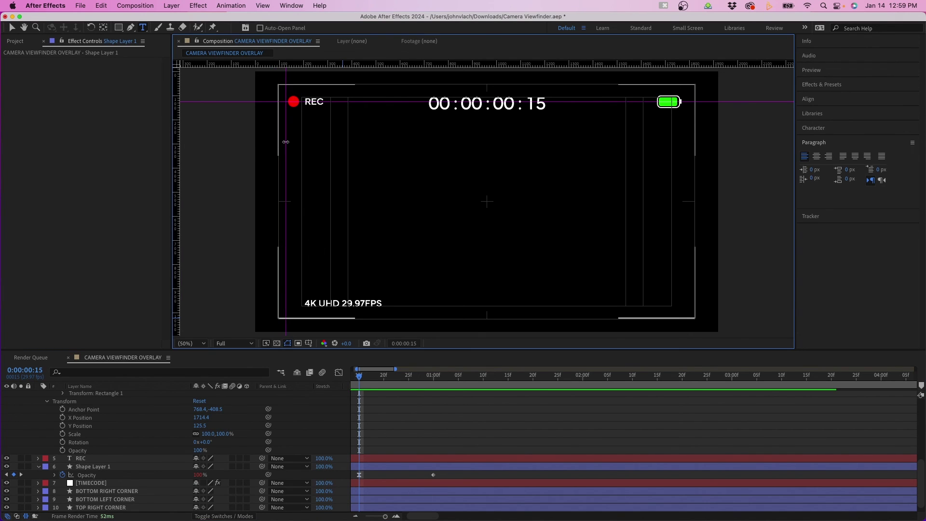
pyautogui.press('v')
pyautogui.moveTo(304, 304); pyautogui.dragTo(286, 304)
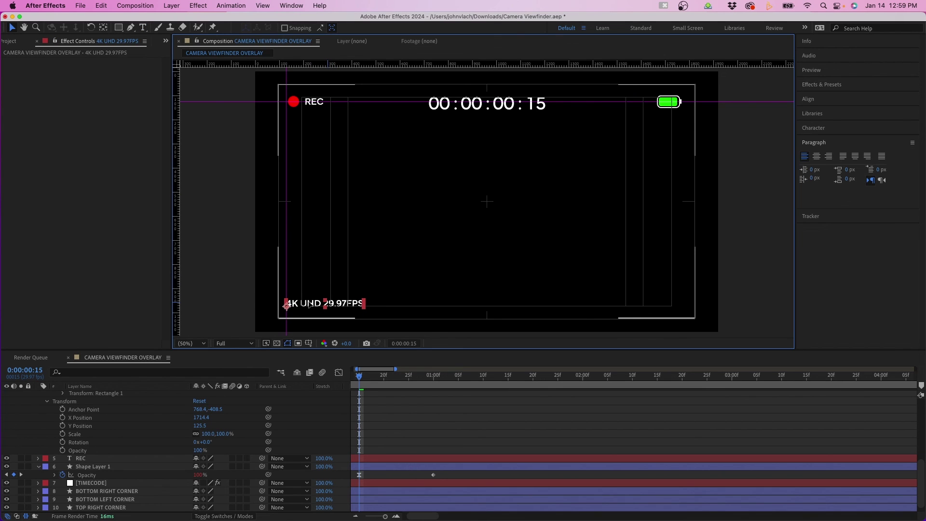
pyautogui.click(359, 291)
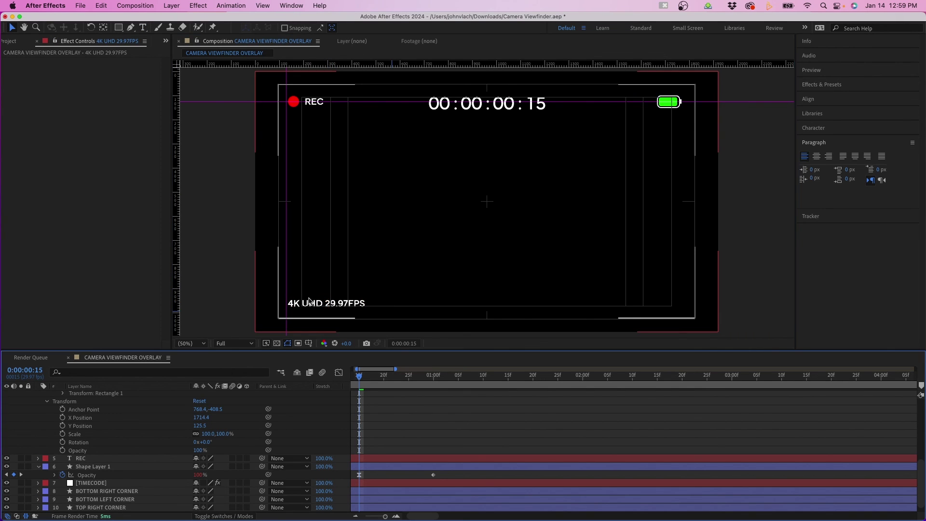
pyautogui.moveTo(309, 301); pyautogui.dragTo(308, 302)
pyautogui.click(340, 303)
pyautogui.scroll(5, 419, 412)
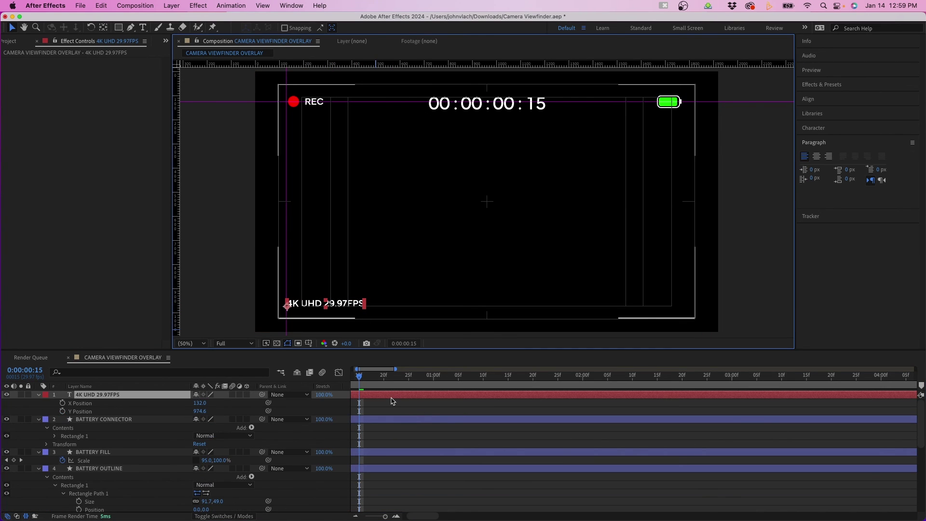
# Duplicate the 4K UHD 29.97FPS layer, right-align the copy's text and place it in the frame's lower right corner
pyautogui.press('super+d')
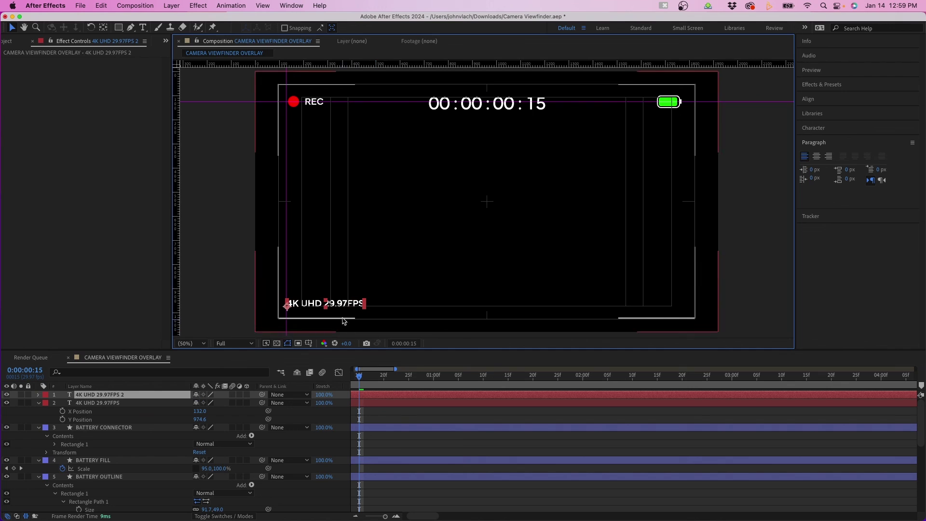
pyautogui.moveTo(348, 304); pyautogui.dragTo(662, 311)
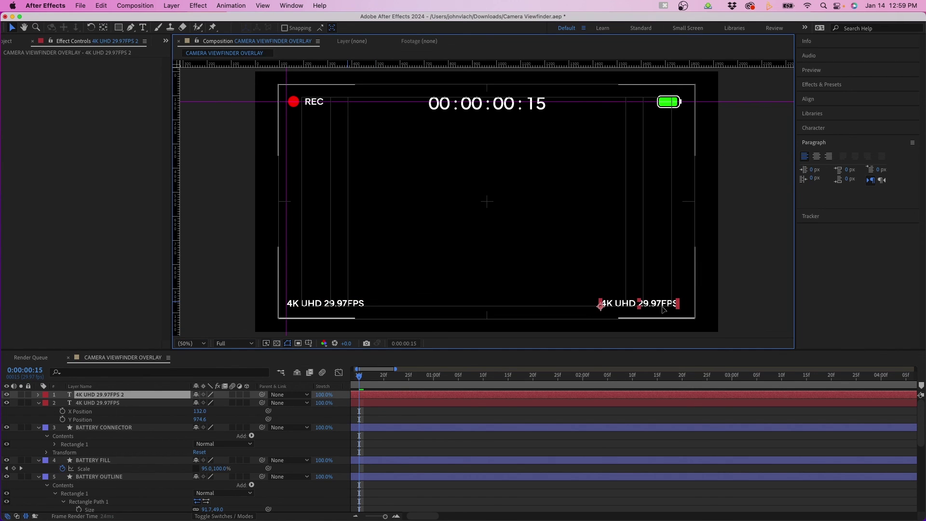
pyautogui.click(829, 157)
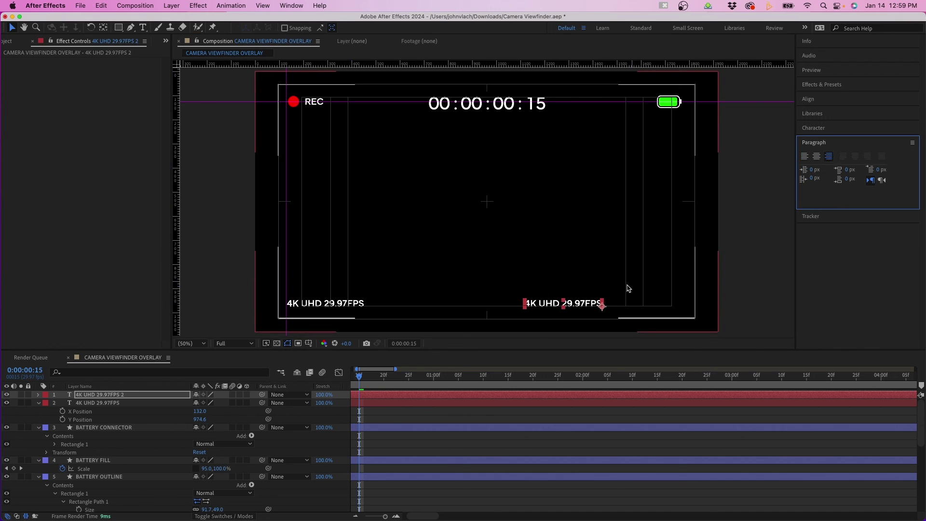
pyautogui.moveTo(589, 303); pyautogui.dragTo(667, 307)
# Replace the text of the lower right label with "AWB F2.8 ISO 400 1/60" and deselect the layer
pyautogui.doubleClick(665, 304)
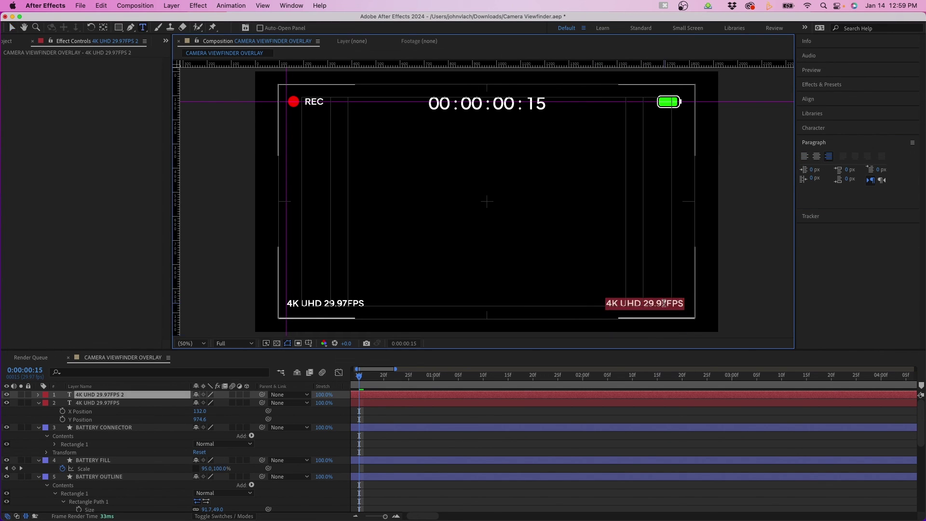
pyautogui.write('AWB')
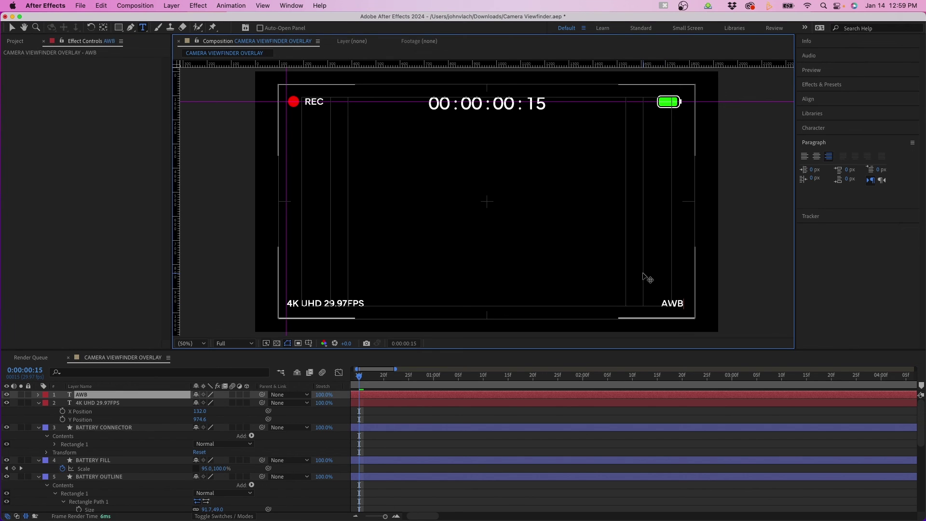
pyautogui.write(' F2.8 ISO 400 1/60')
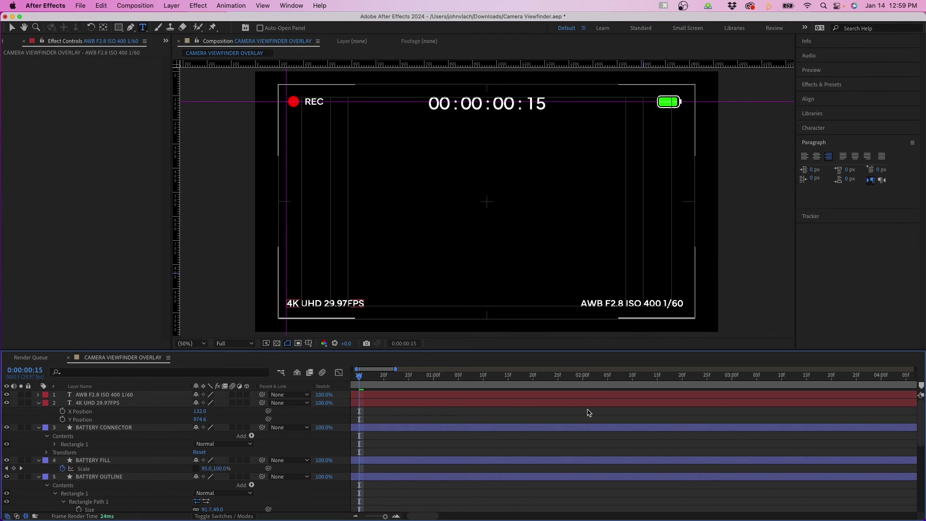
pyautogui.press('Escape')
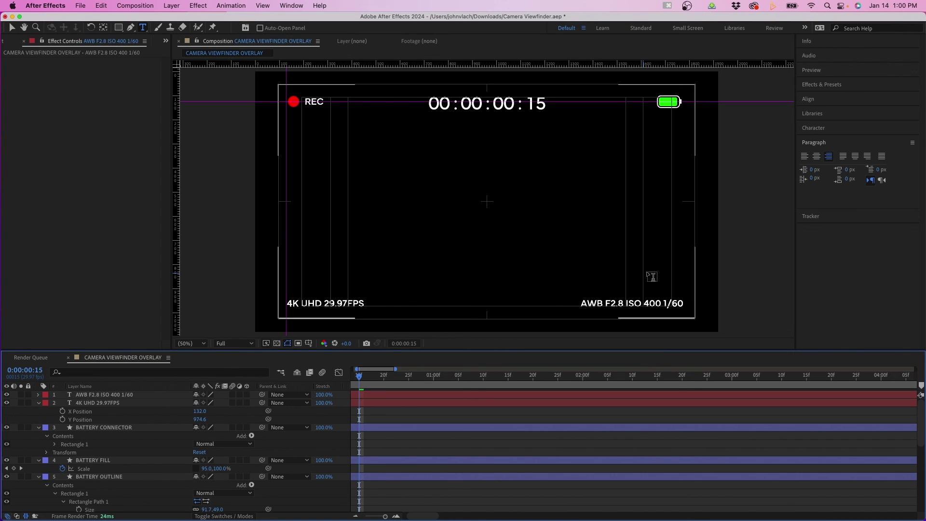
# Hide the Title/Action Safe overlay and the guides in the composition viewer
pyautogui.click(309, 343)
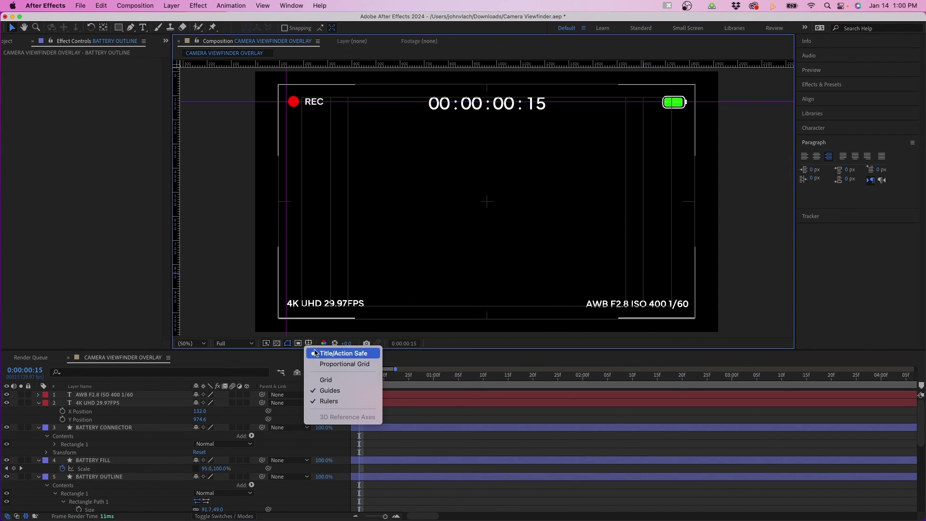
pyautogui.click(316, 353)
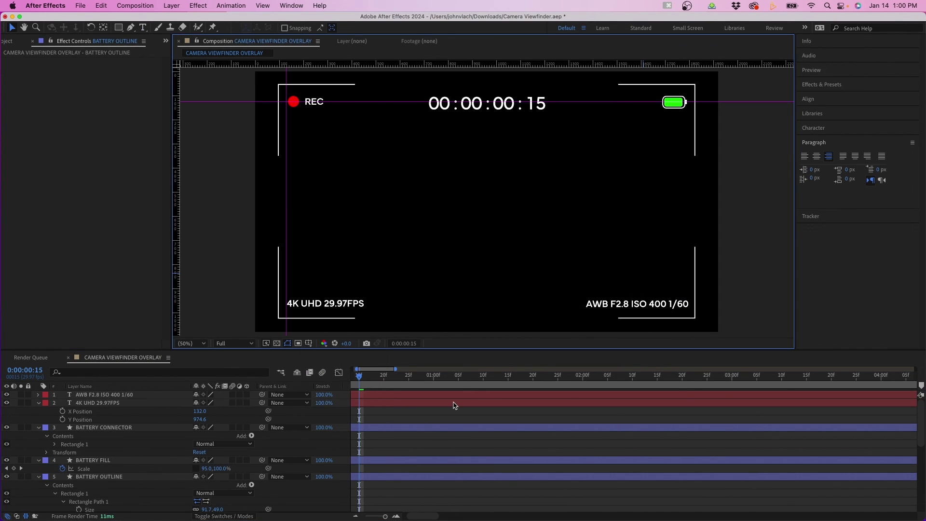
pyautogui.press('super+semicolon')
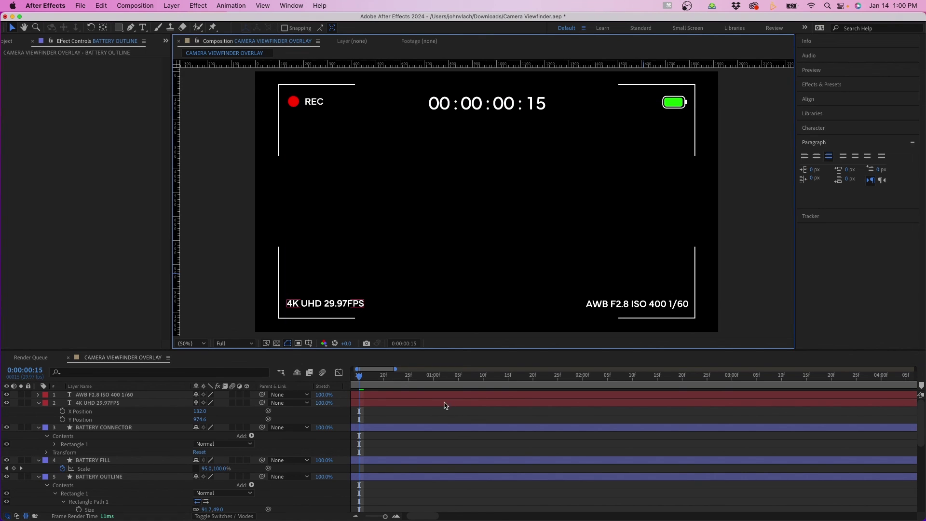
# Return the playhead to the start, show the full timeline duration and play a preview of the finished overlay
pyautogui.click(293, 382)
pyautogui.press('Home')
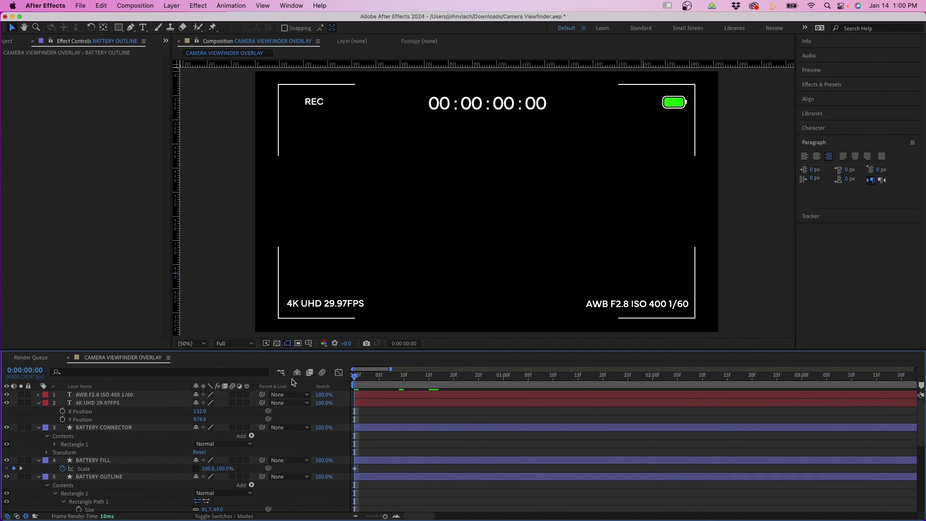
pyautogui.press(';')
pyautogui.press('space')
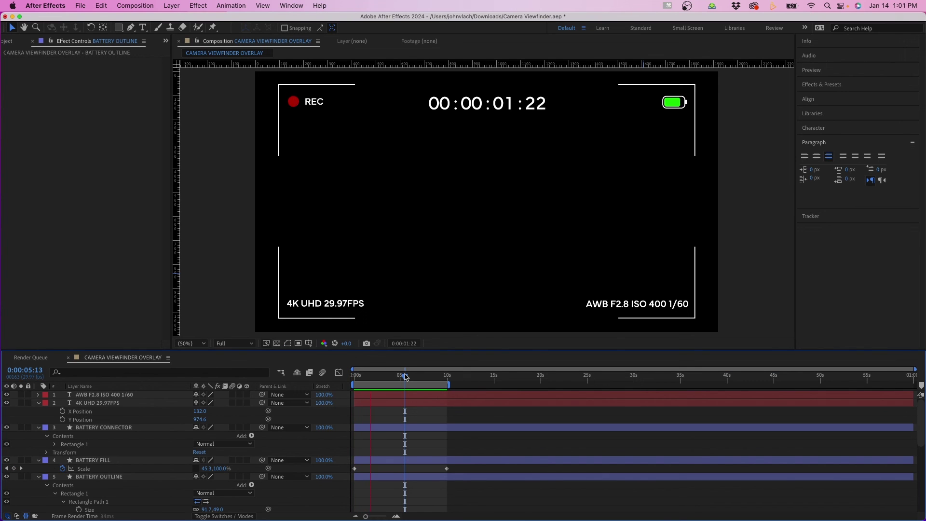